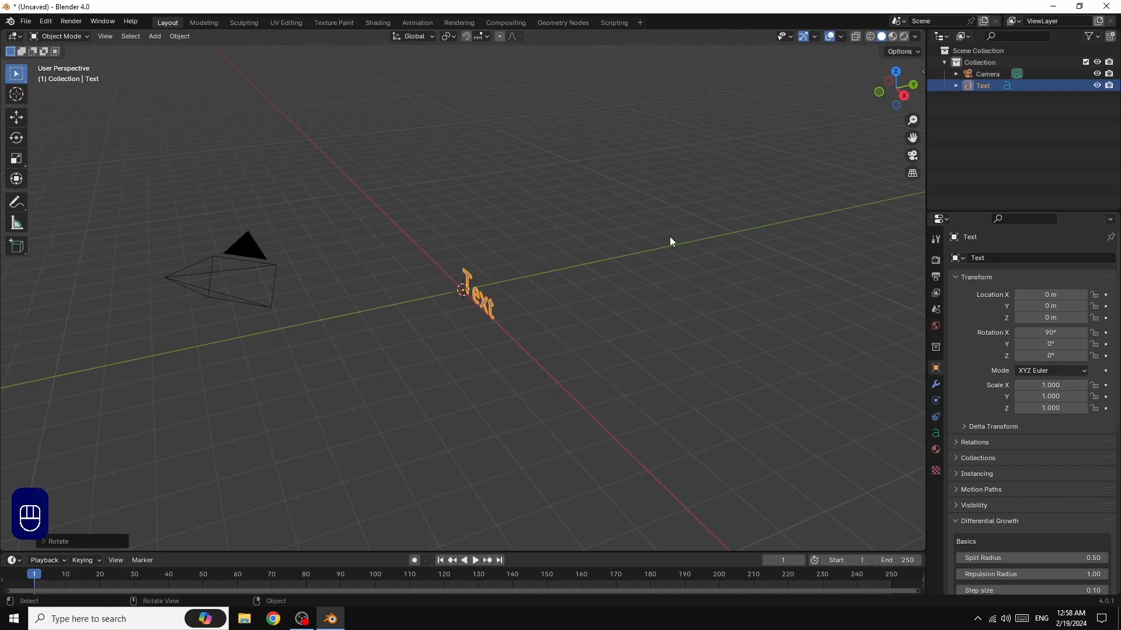
Set the text object's horizontal paragraph alignment to Center.
{"action": "left_click_drag", "start_coordinate": [906, 100], "coordinate": [978, 97]}
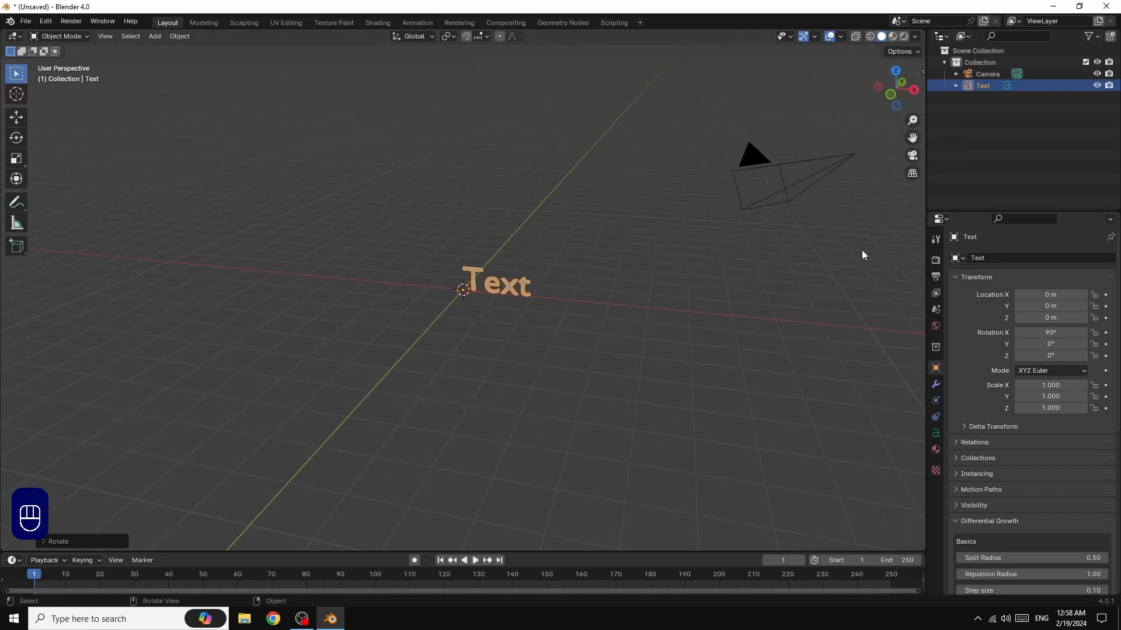
{"action": "left_click", "coordinate": [937, 434]}
{"action": "left_click", "coordinate": [1060, 442]}
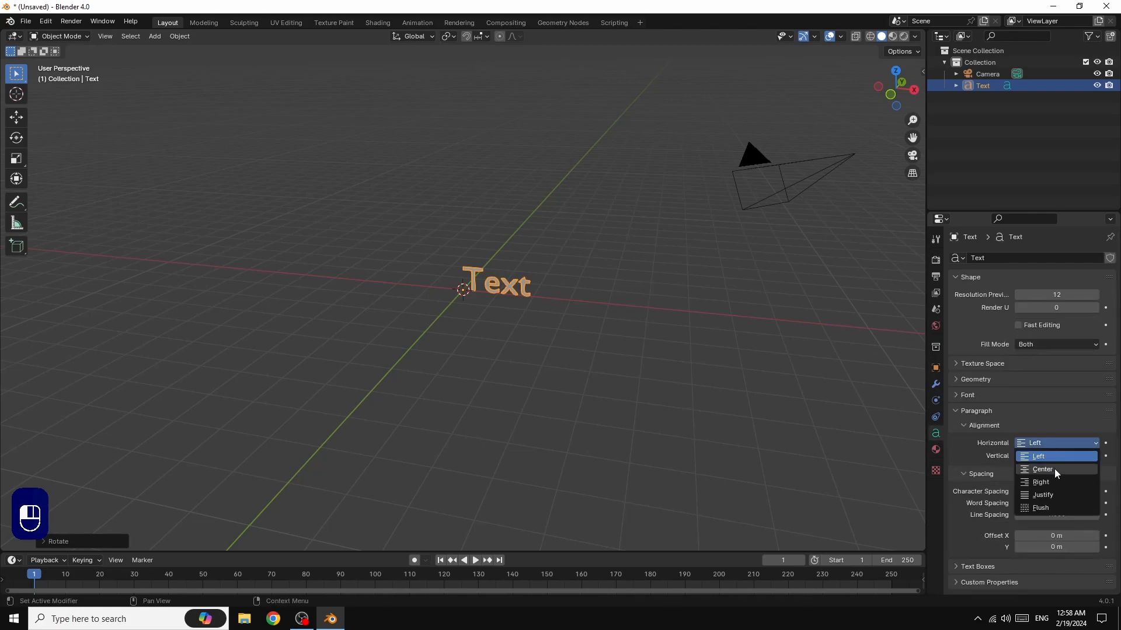
{"action": "left_click", "coordinate": [1043, 470]}
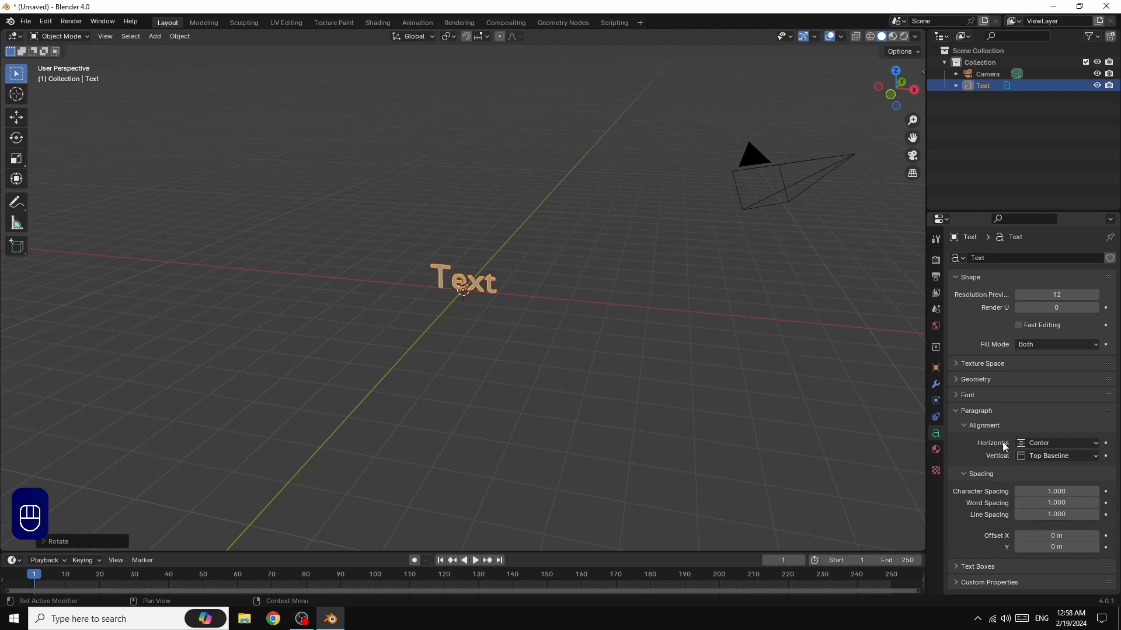
Load Curlz MT Regular from the Windows Fonts folder as the text object's regular font.
{"action": "left_click", "coordinate": [954, 395]}
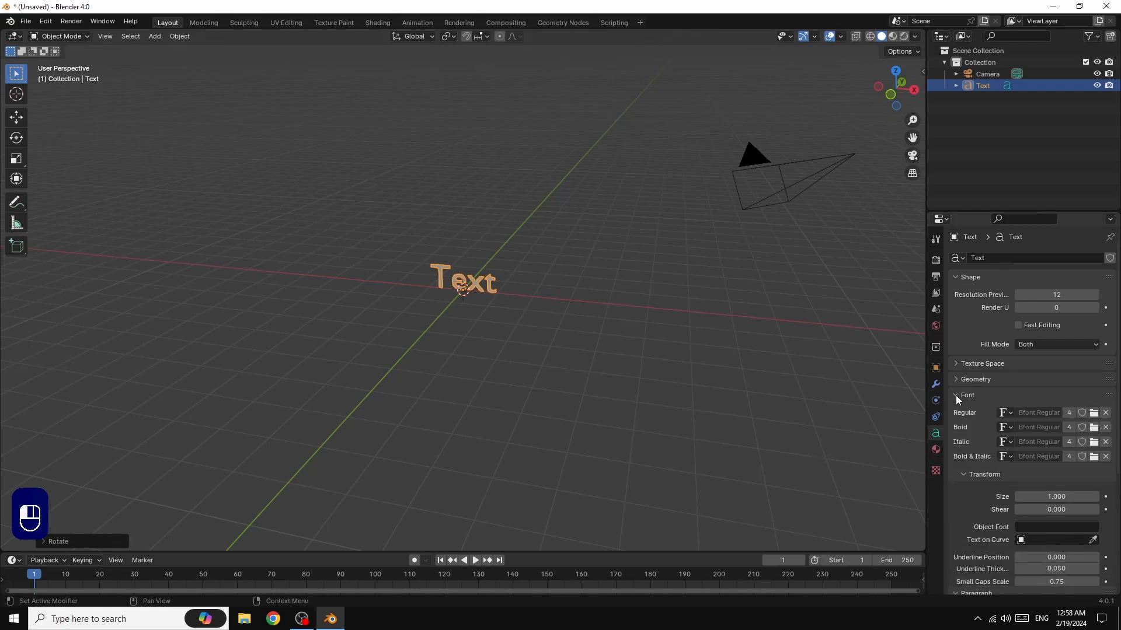
{"action": "left_click", "coordinate": [1093, 413]}
{"action": "scroll", "coordinate": [846, 310], "scroll_direction": "down", "scroll_amount": 3}
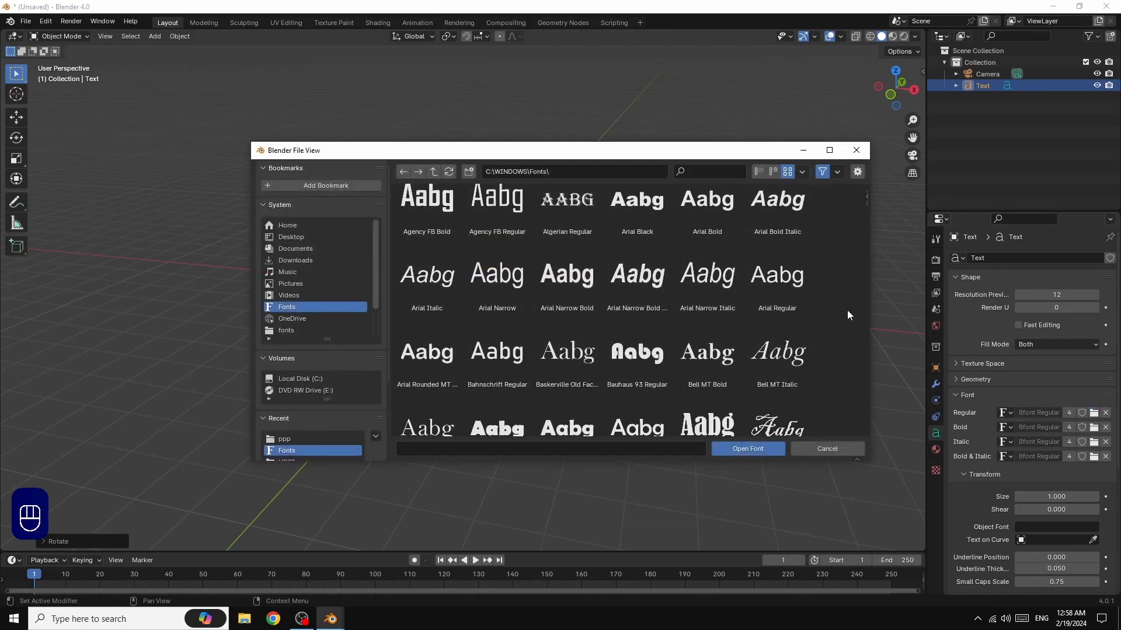
{"action": "scroll", "coordinate": [841, 319], "scroll_direction": "down", "scroll_amount": 10}
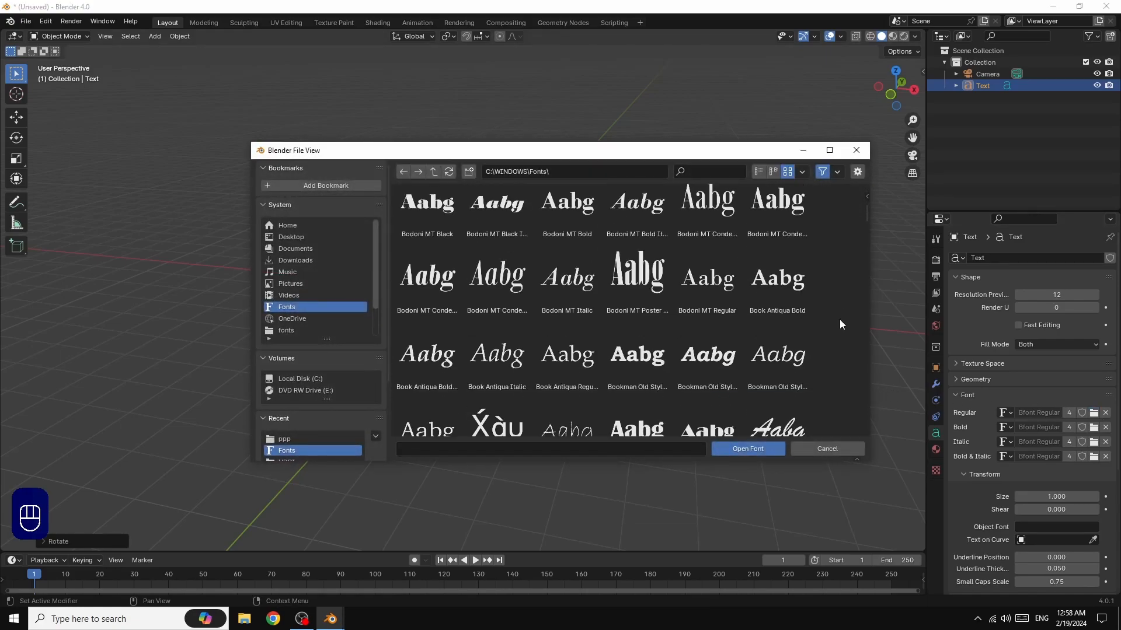
{"action": "scroll", "coordinate": [839, 326], "scroll_direction": "down", "scroll_amount": 12}
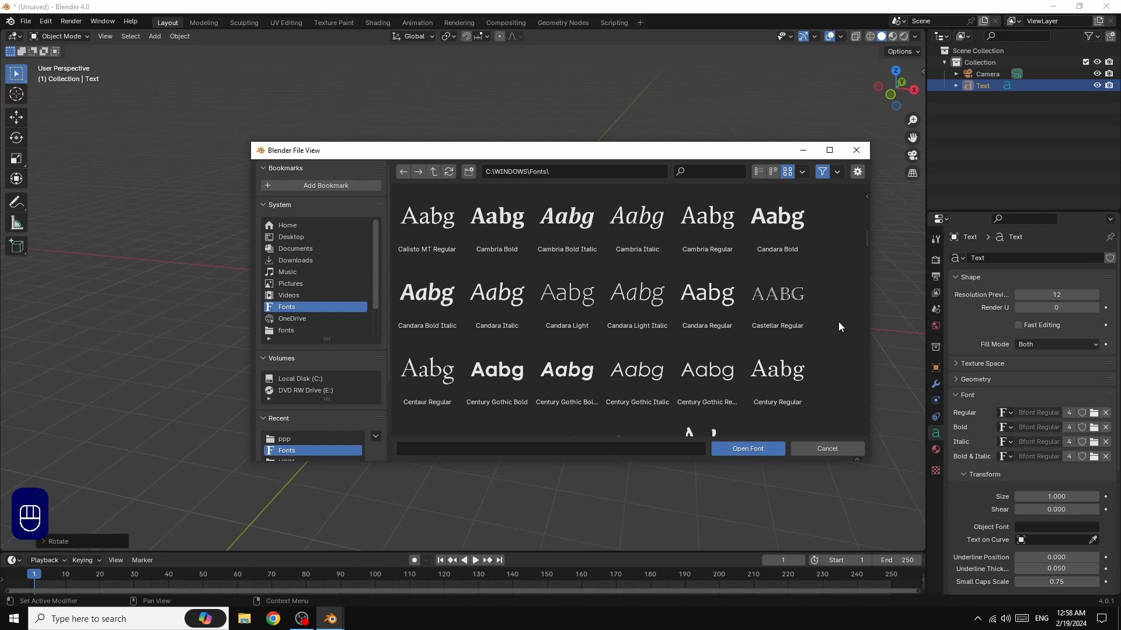
{"action": "scroll", "coordinate": [838, 326], "scroll_direction": "down", "scroll_amount": 6}
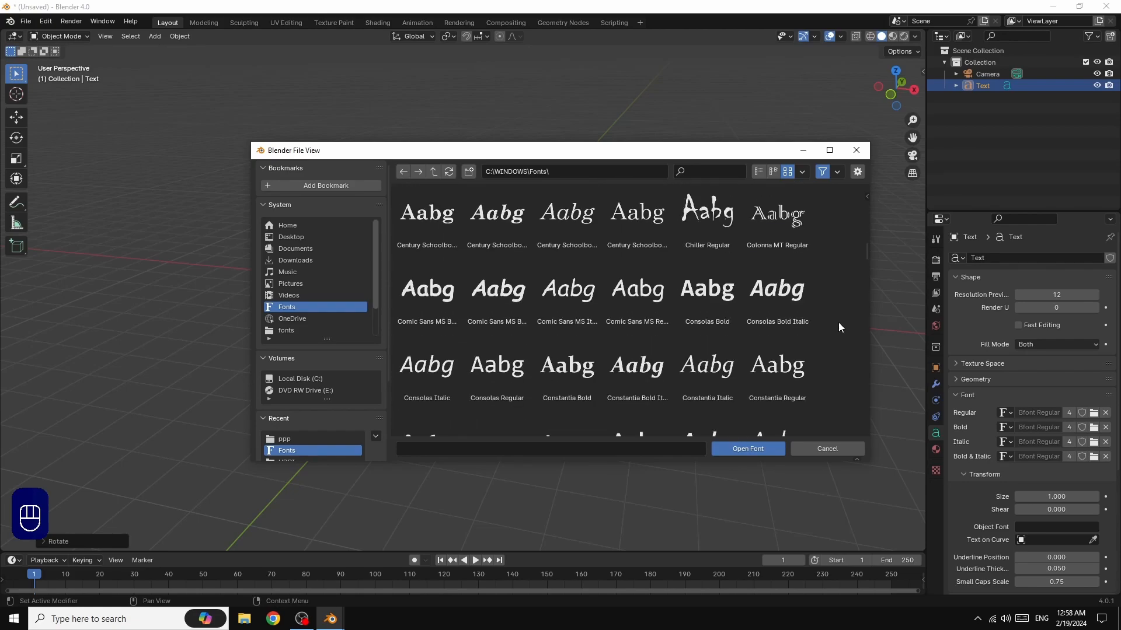
{"action": "scroll", "coordinate": [838, 327], "scroll_direction": "down", "scroll_amount": 5}
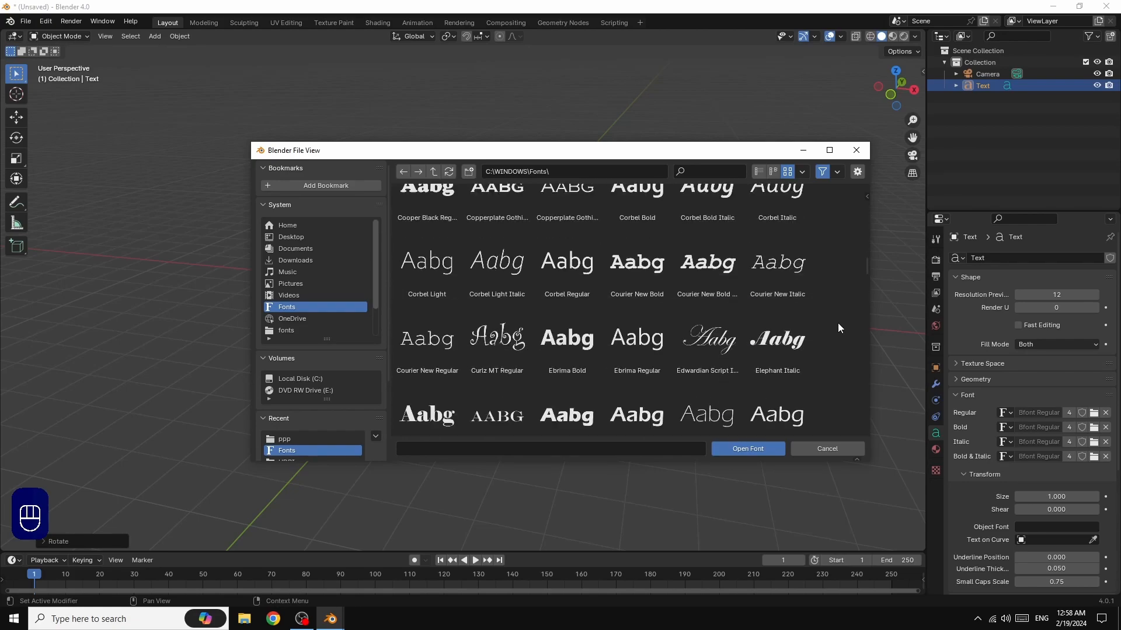
{"action": "left_click", "coordinate": [505, 340]}
{"action": "left_click", "coordinate": [747, 449]}
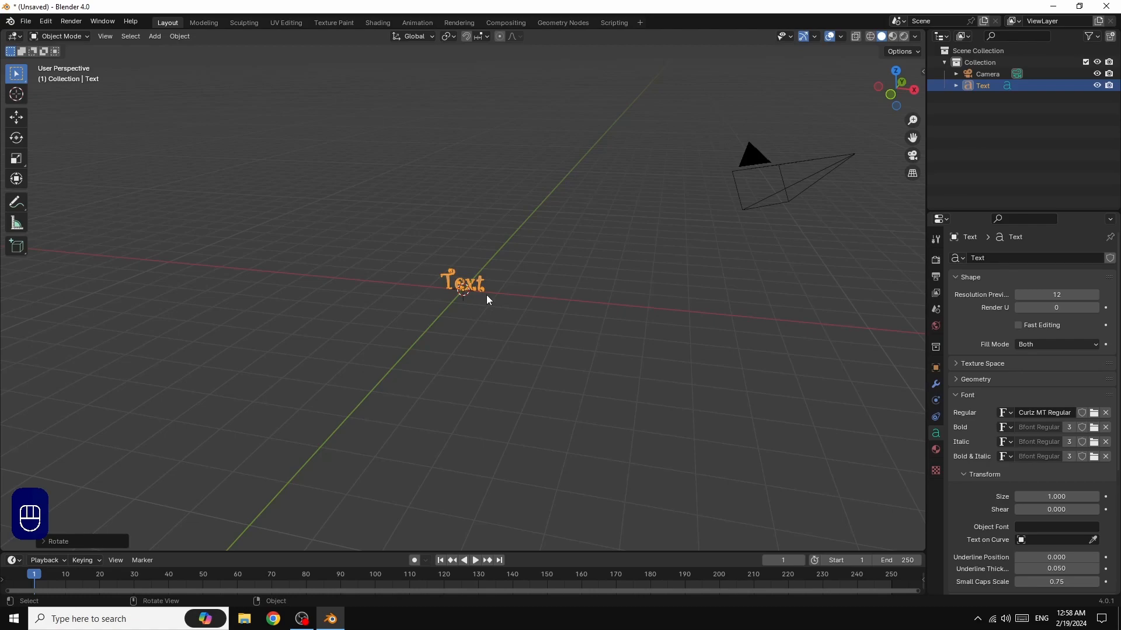
Replace the text object's default content with the word "Blender" and return to Object Mode.
{"action": "key", "text": "Tab"}
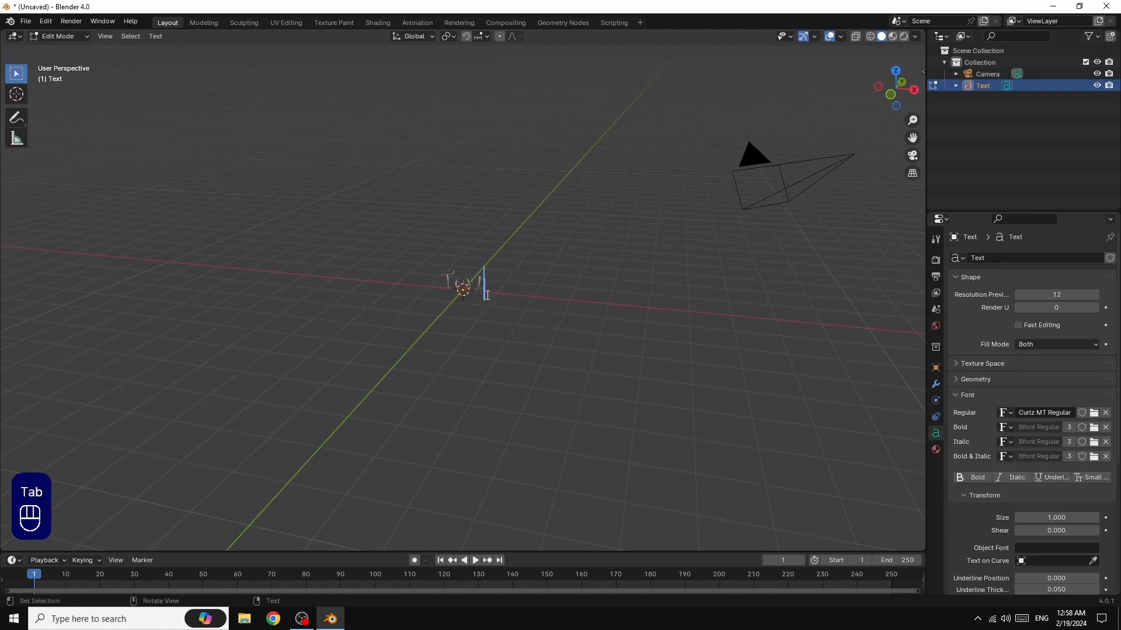
{"action": "key", "text": "BackSpace"}
{"action": "key", "text": "BackSpace"}
{"action": "key", "text": "BackSpace"}
{"action": "key", "text": "BackSpace"}
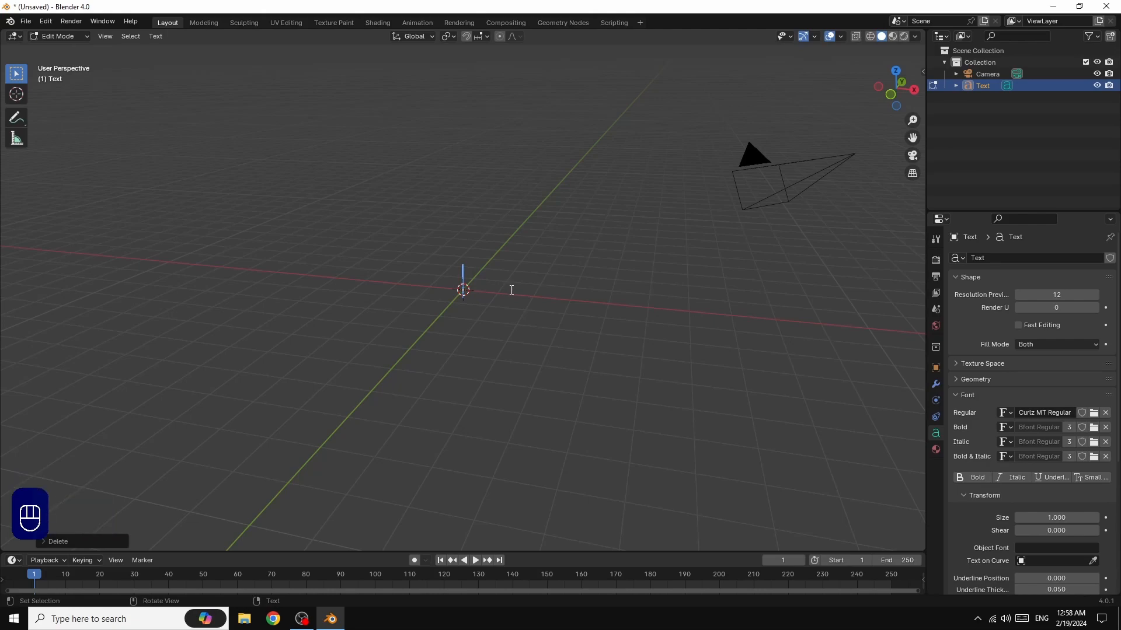
{"action": "type", "text": "b"}
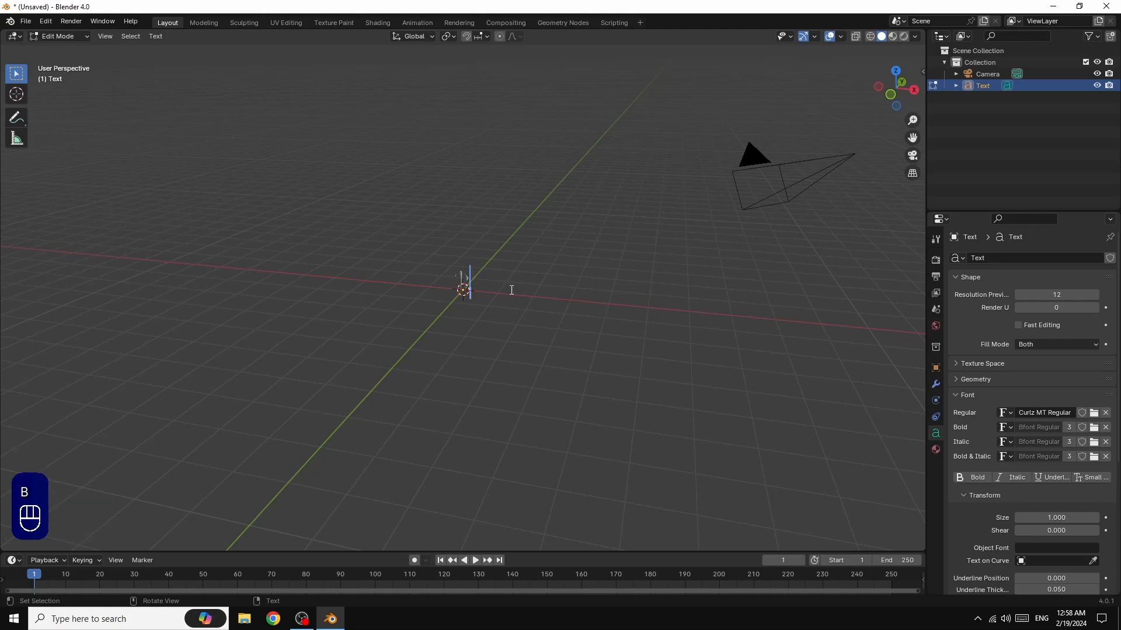
{"action": "type", "text": "lender"}
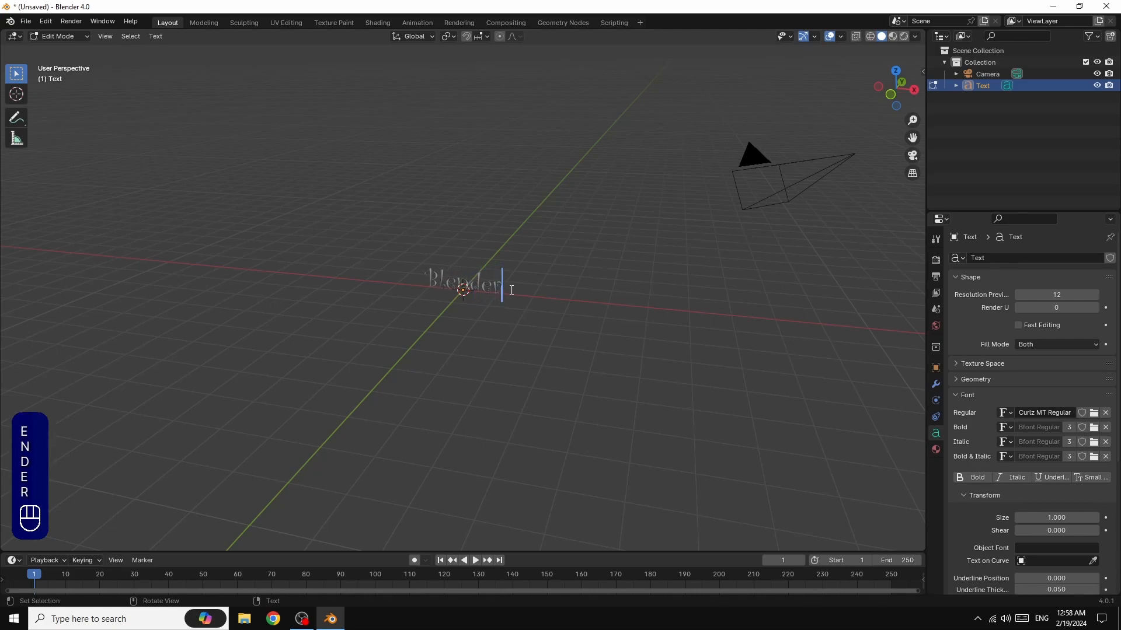
{"action": "key", "text": "Tab"}
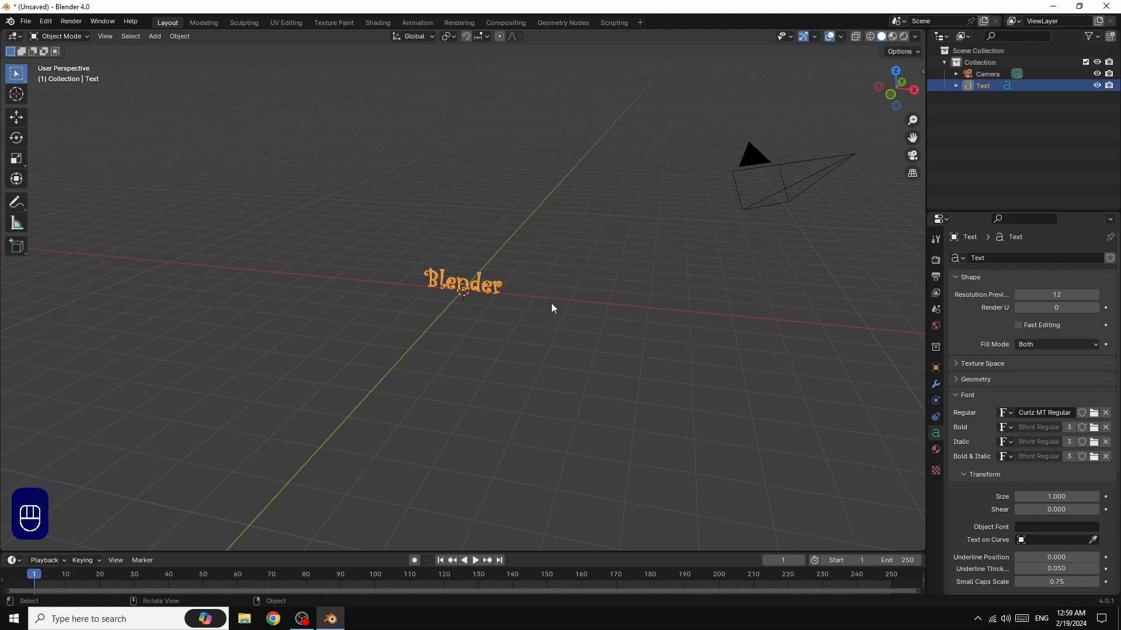
Scale the text up uniformly to span much of the view and set its geometry extrusion to 0.1 m.
{"action": "key", "text": "s"}
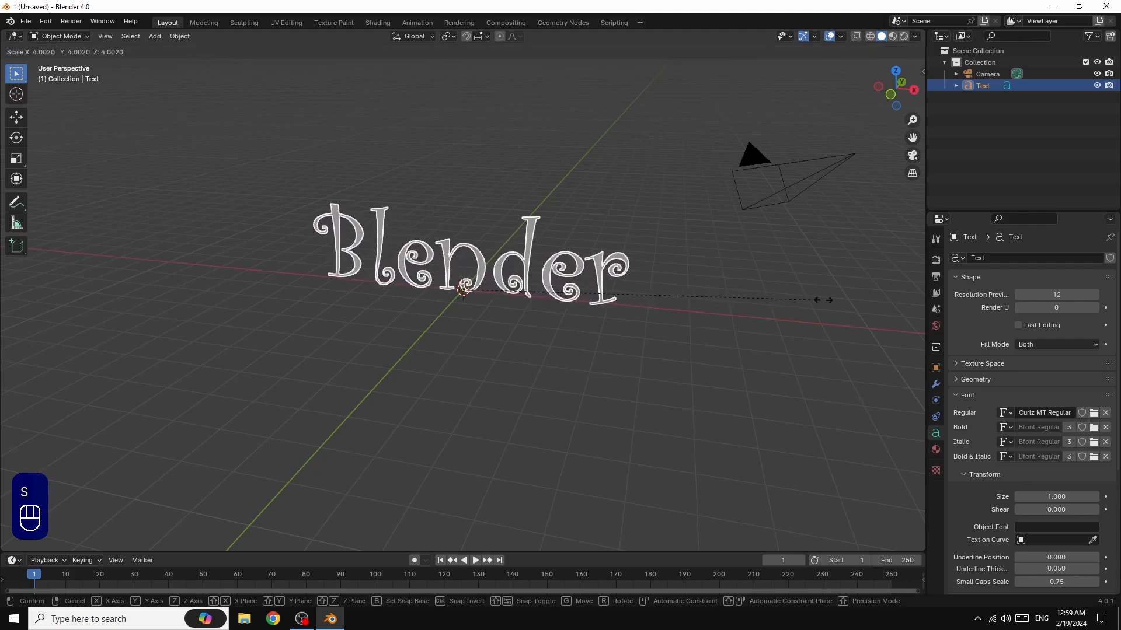
{"action": "left_click", "coordinate": [798, 318]}
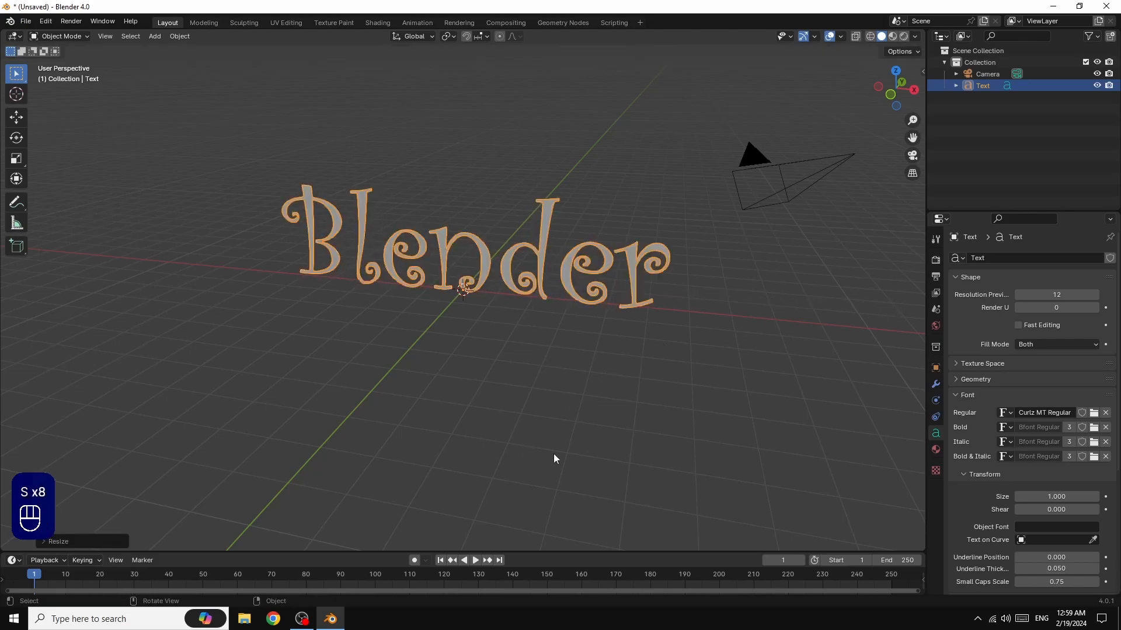
{"action": "left_click", "coordinate": [955, 379]}
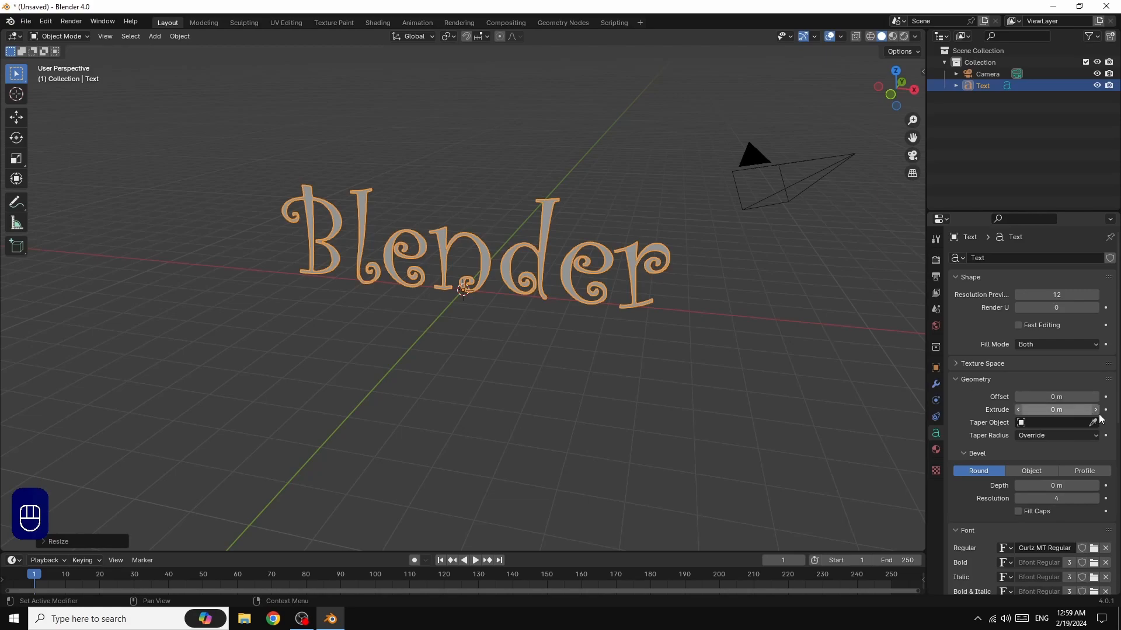
{"action": "left_click_drag", "start_coordinate": [1096, 413], "coordinate": [1117, 413]}
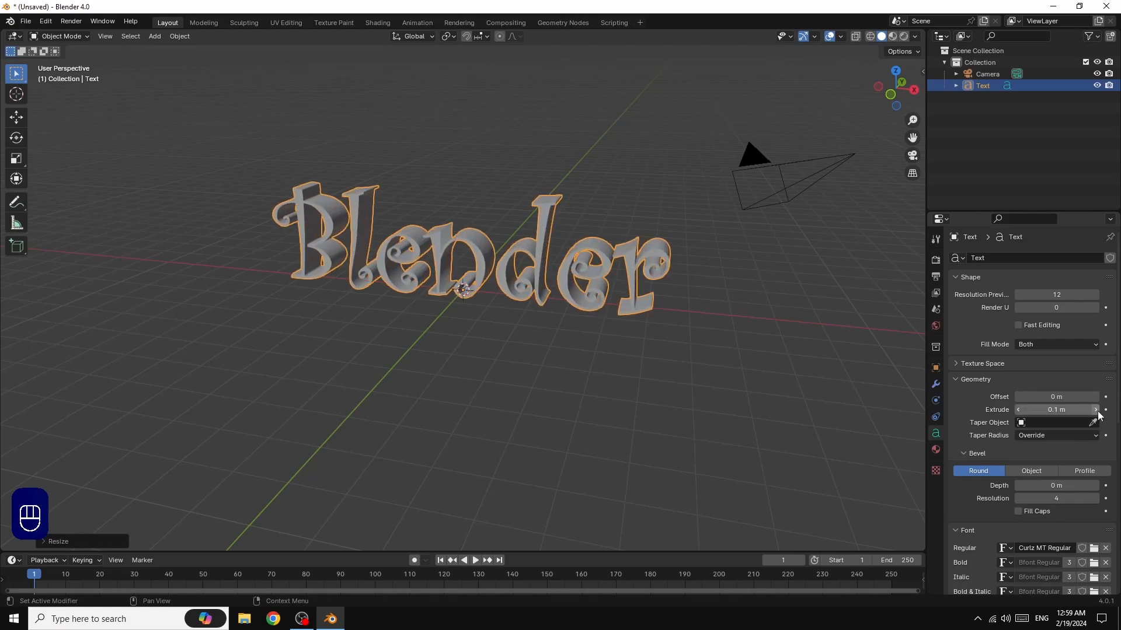
Convert the extruded text to a mesh and check its topology in wireframe before restoring solid shading.
{"action": "left_click_drag", "start_coordinate": [896, 89], "coordinate": [866, 98]}
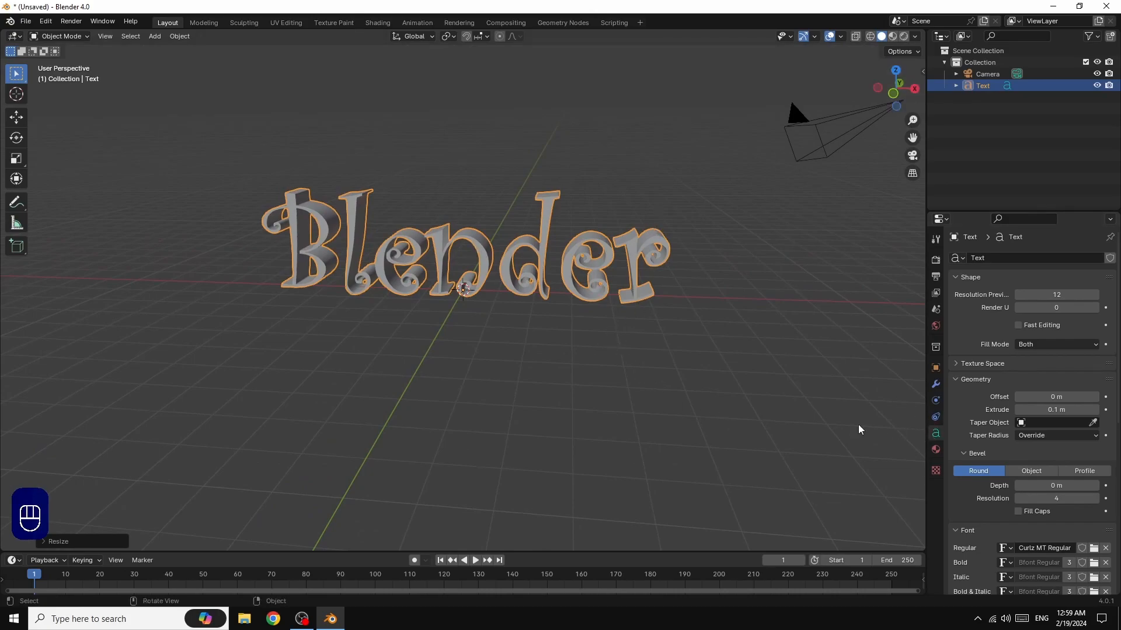
{"action": "scroll", "coordinate": [858, 425], "scroll_direction": "down", "scroll_amount": 2}
{"action": "scroll", "coordinate": [854, 429], "scroll_direction": "up", "scroll_amount": 4}
{"action": "scroll", "coordinate": [854, 424], "scroll_direction": "up", "scroll_amount": 1}
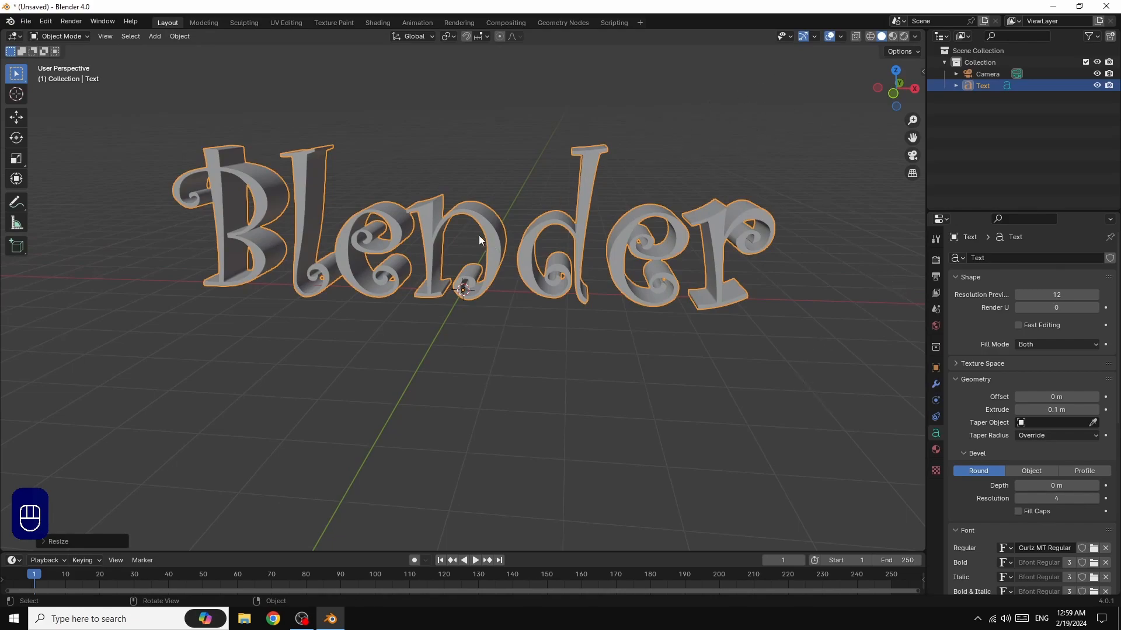
{"action": "right_click", "coordinate": [463, 211]}
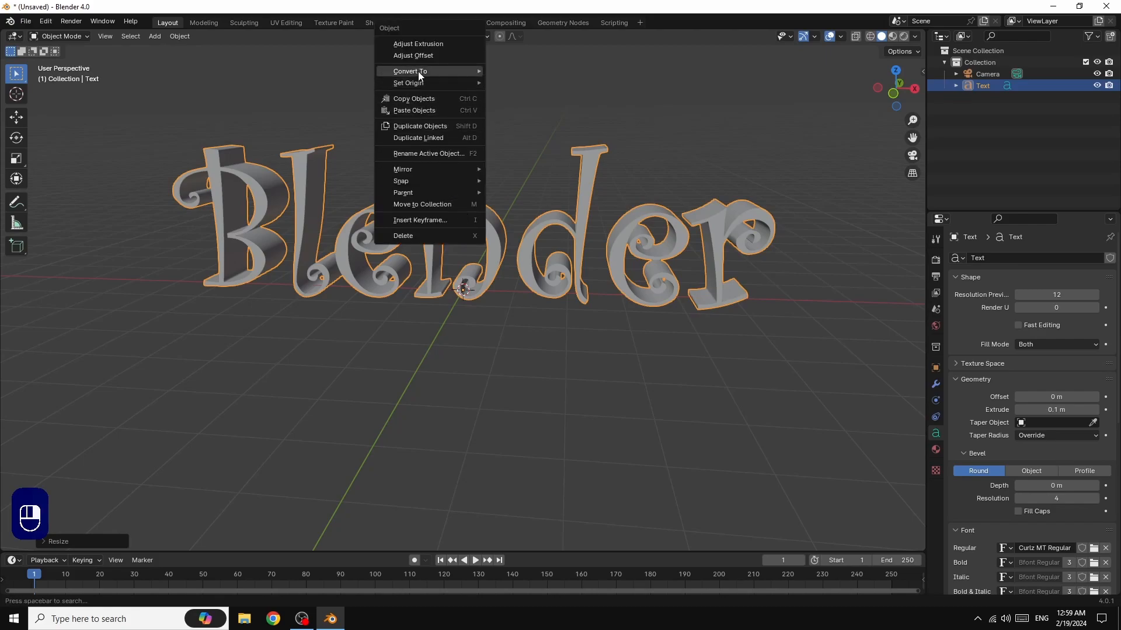
{"action": "mouse_move", "coordinate": [418, 71]}
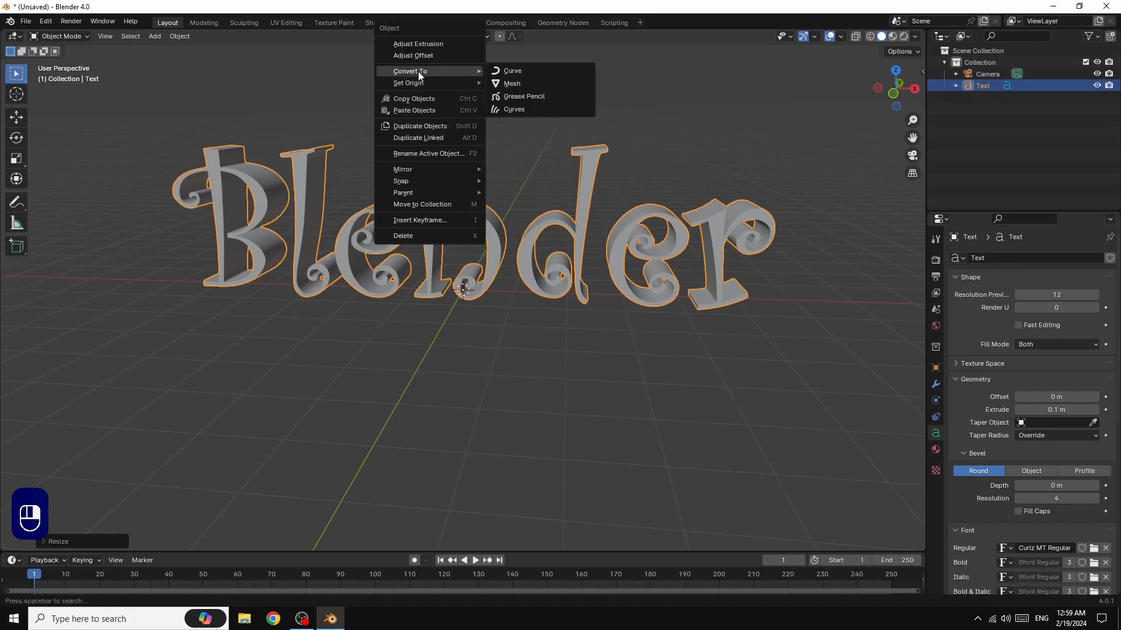
{"action": "left_click", "coordinate": [514, 83]}
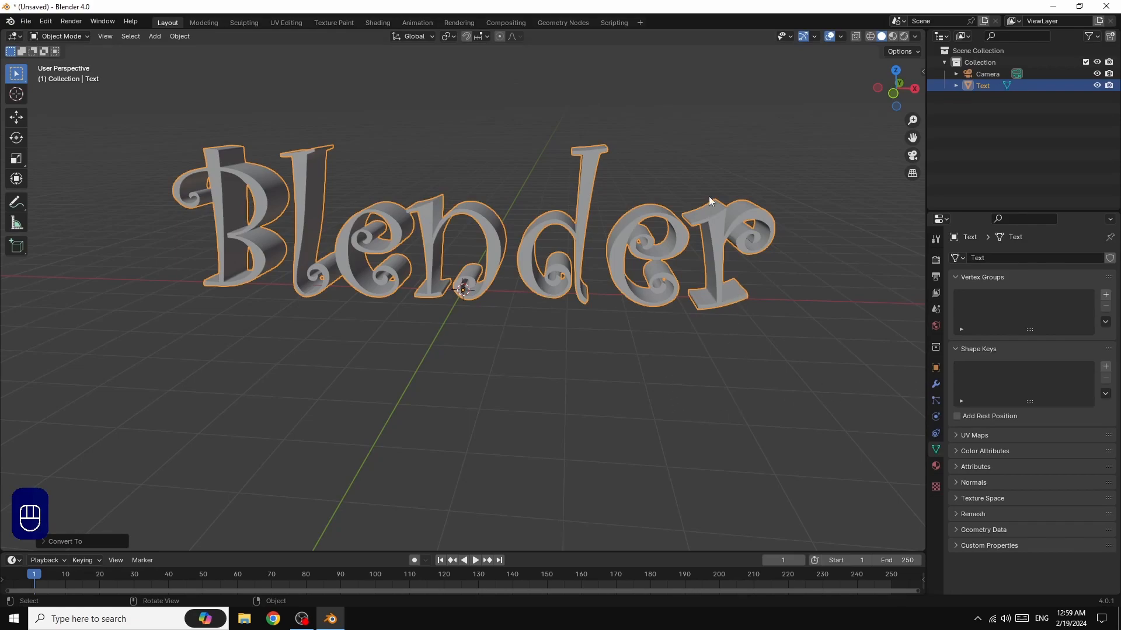
{"action": "left_click", "coordinate": [869, 36]}
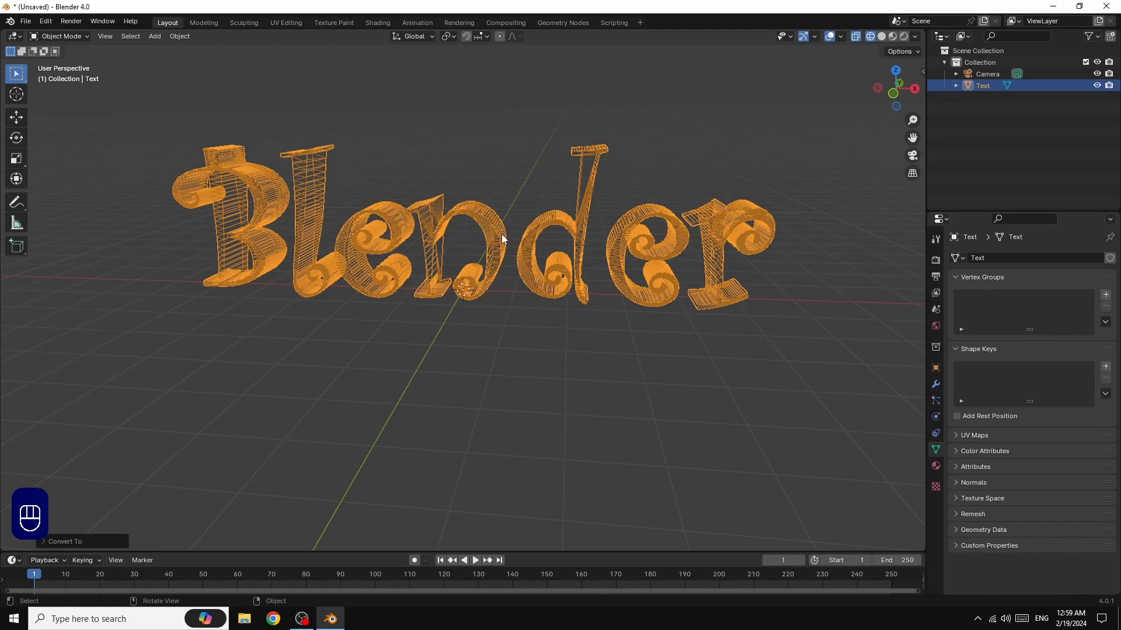
{"action": "left_click", "coordinate": [881, 36]}
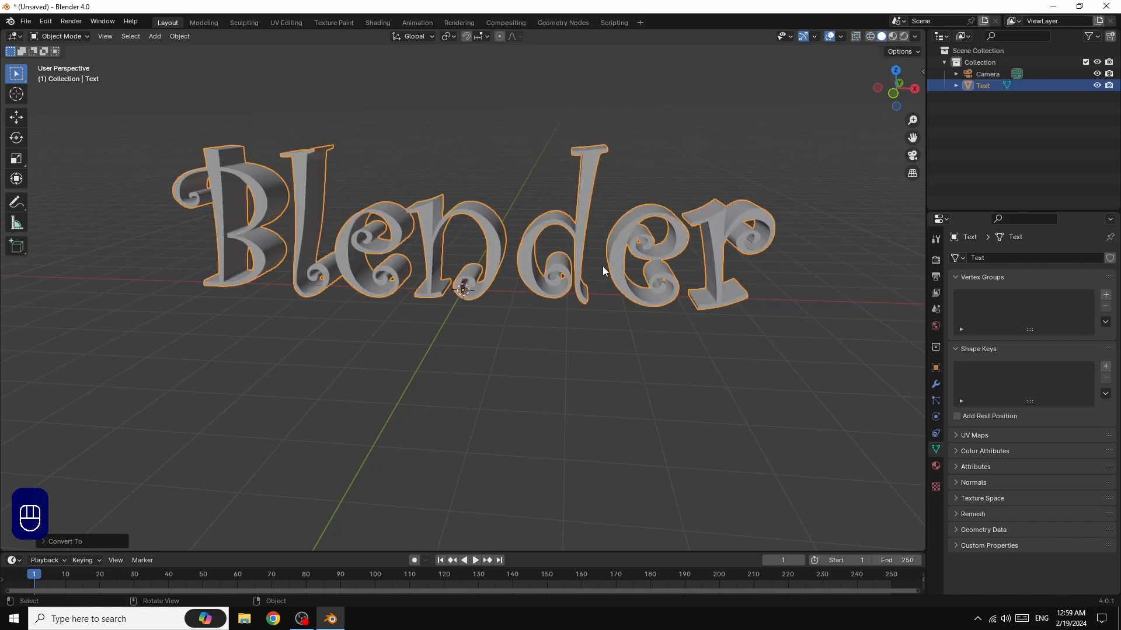
Add a Remesh modifier to the text mesh in Sharp mode with Remove Disconnected turned off.
{"action": "left_click", "coordinate": [935, 388]}
{"action": "left_click", "coordinate": [1021, 261]}
{"action": "mouse_move", "coordinate": [972, 306]}
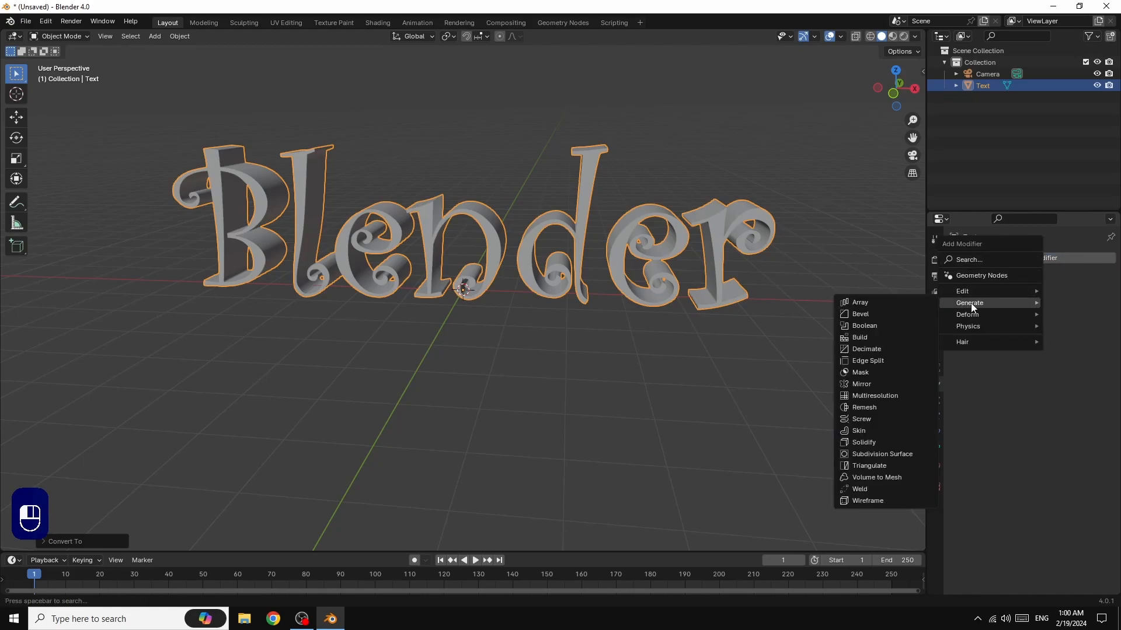
{"action": "left_click", "coordinate": [865, 408]}
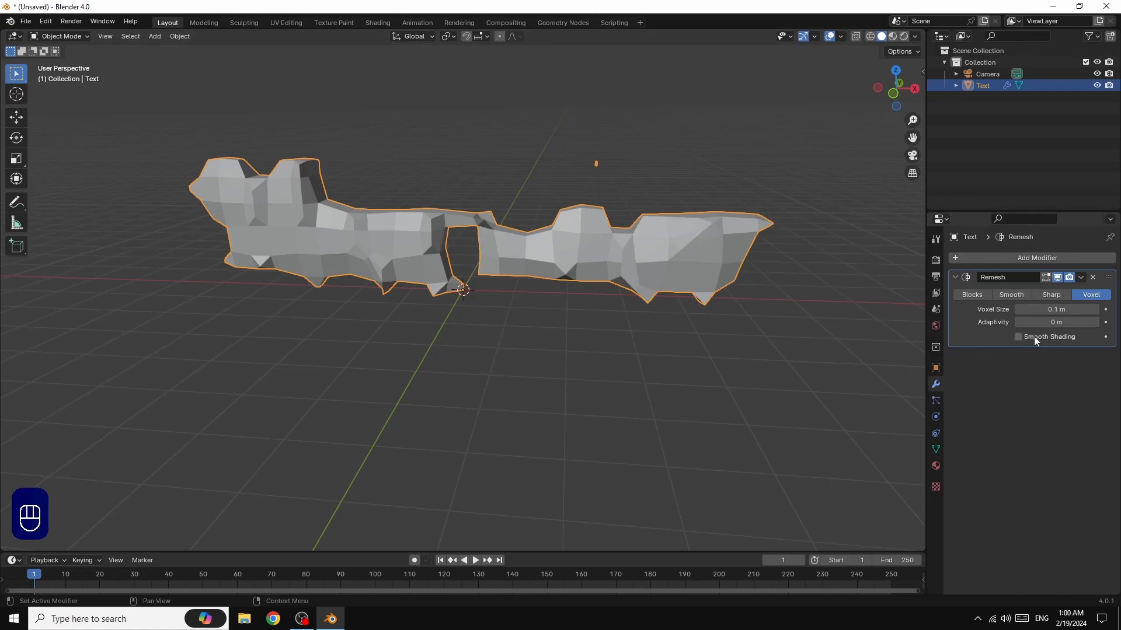
{"action": "left_click", "coordinate": [1051, 296]}
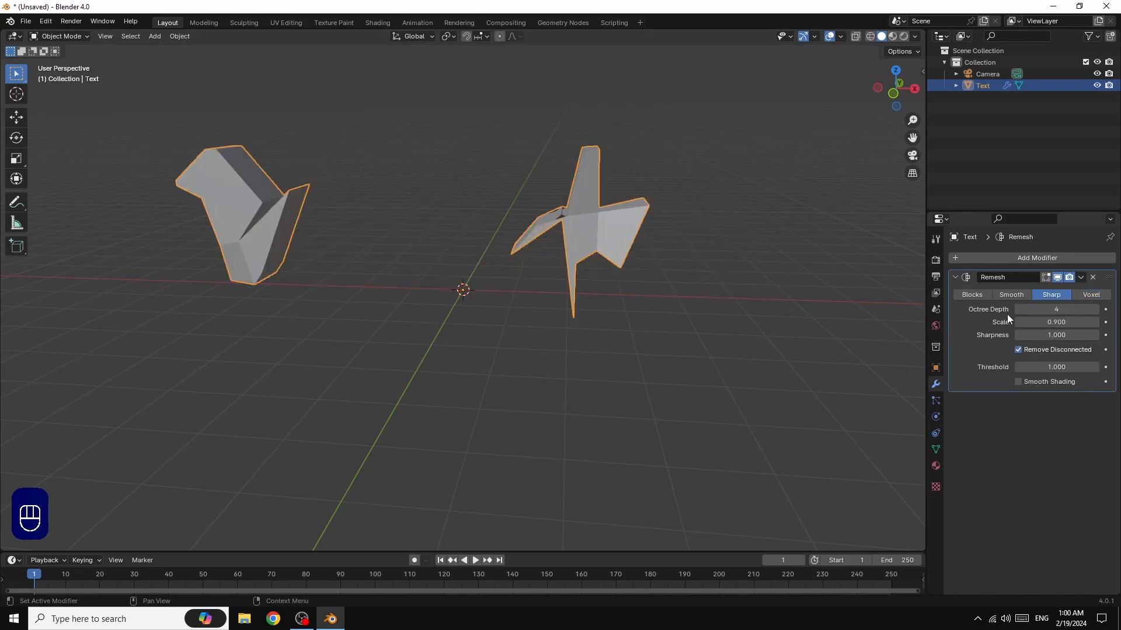
{"action": "left_click", "coordinate": [1018, 349]}
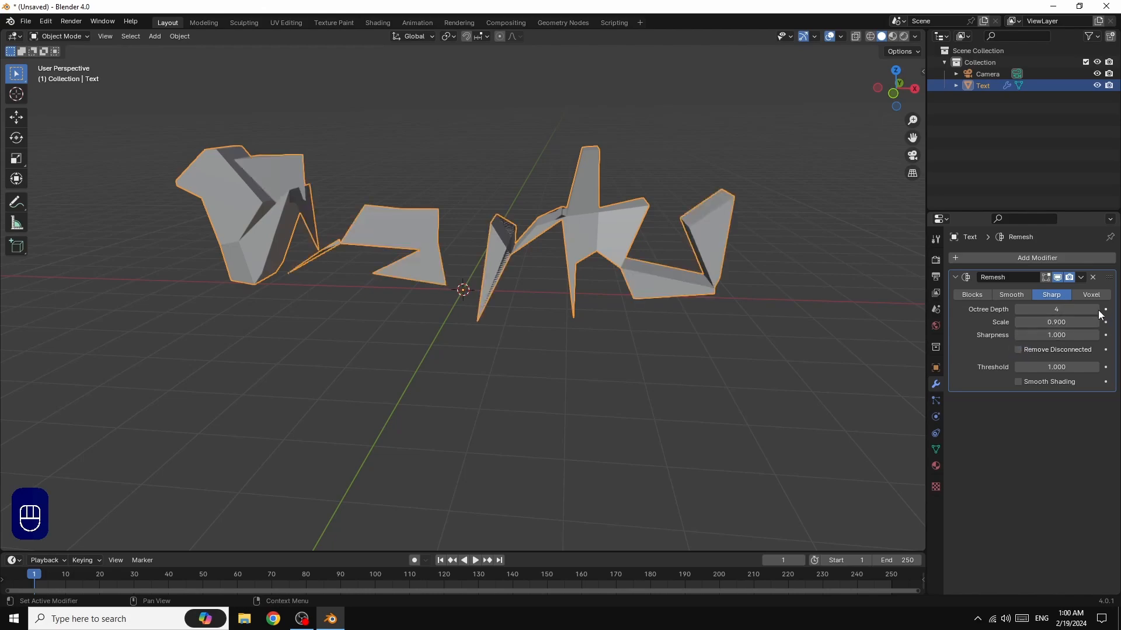
Raise the Remesh modifier's octree depth to 8 and apply the modifier to the text mesh.
{"action": "left_click", "coordinate": [1095, 311]}
{"action": "left_click", "coordinate": [1095, 311]}
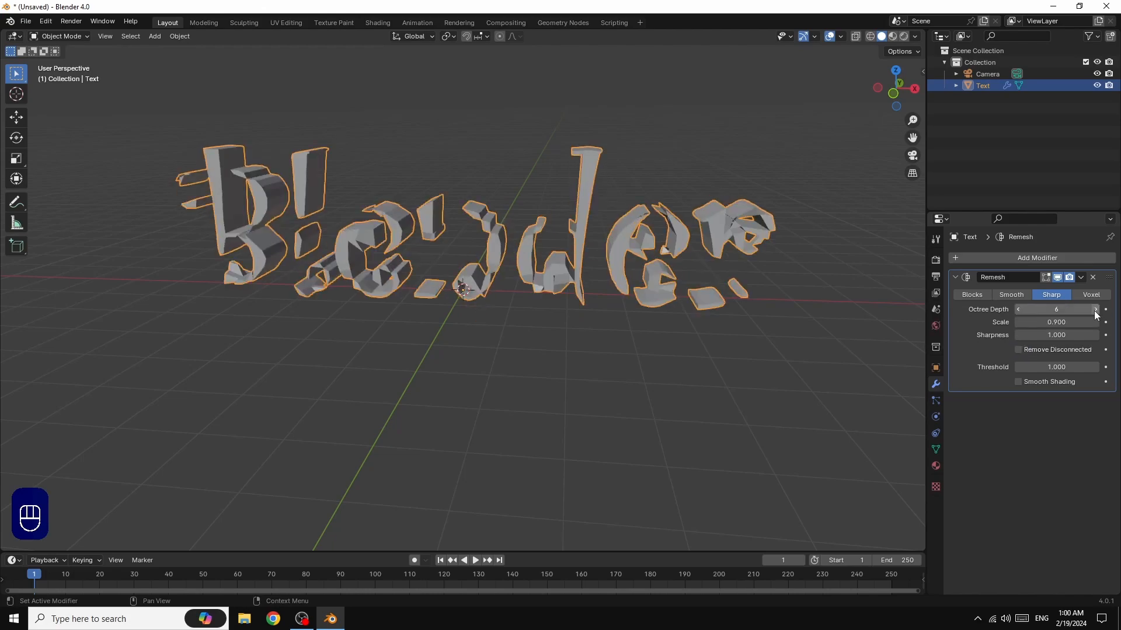
{"action": "left_click", "coordinate": [1095, 312]}
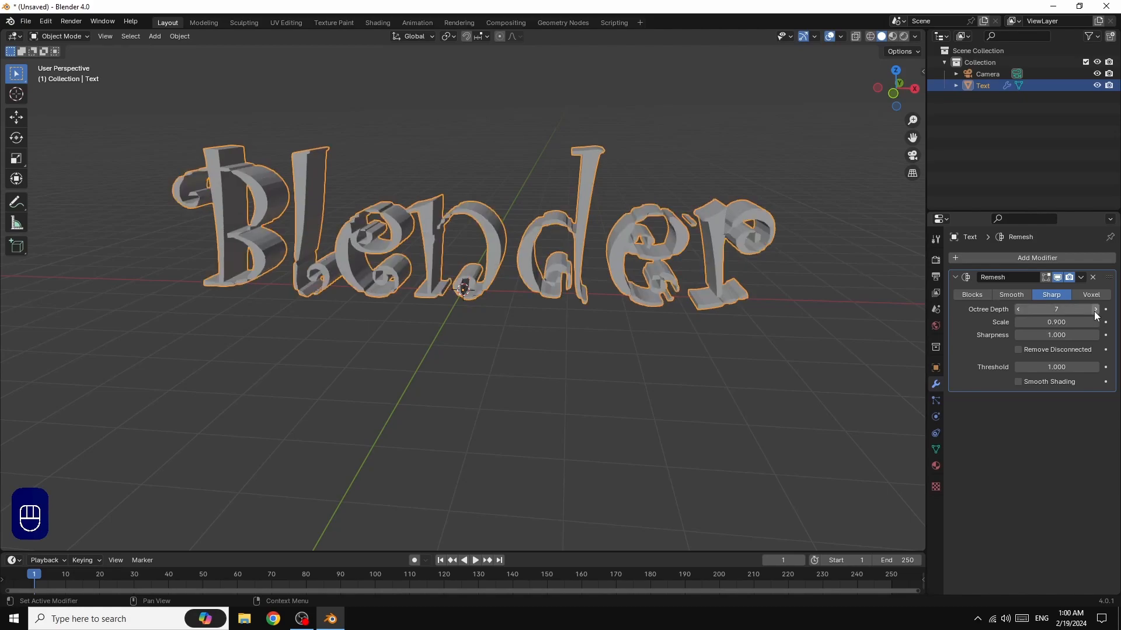
{"action": "left_click", "coordinate": [1095, 312]}
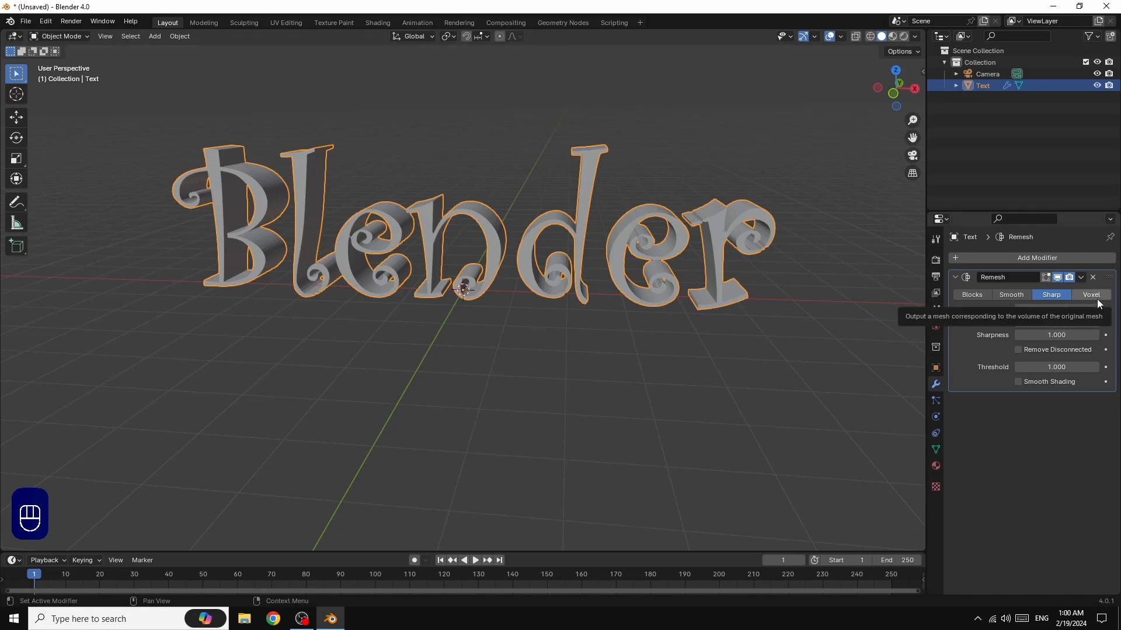
{"action": "left_click", "coordinate": [1081, 277]}
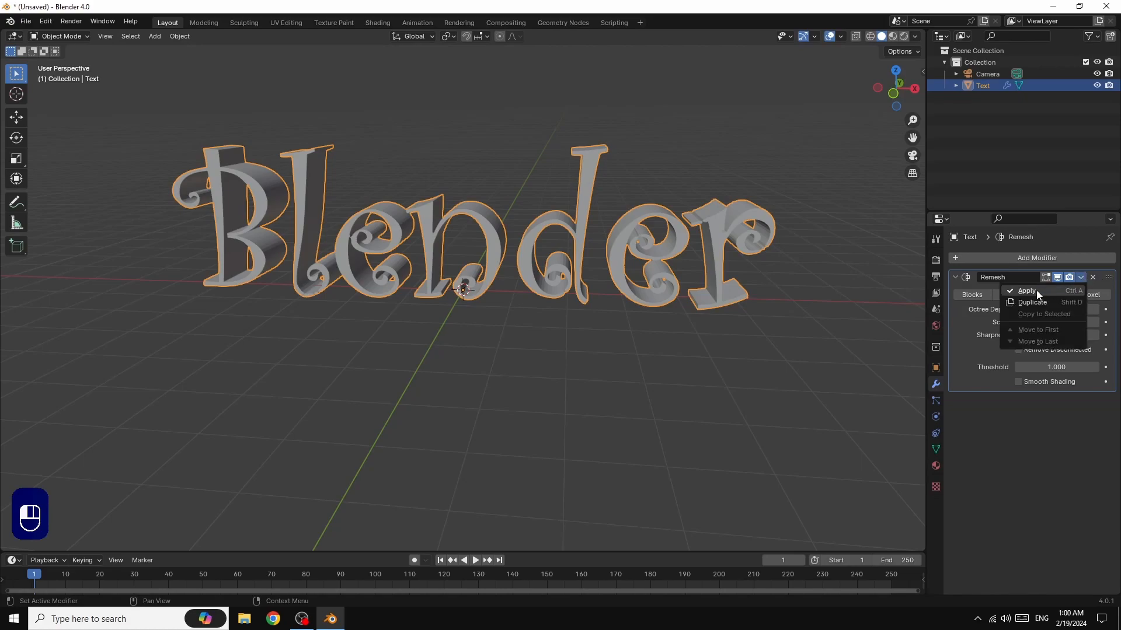
{"action": "left_click", "coordinate": [1036, 290]}
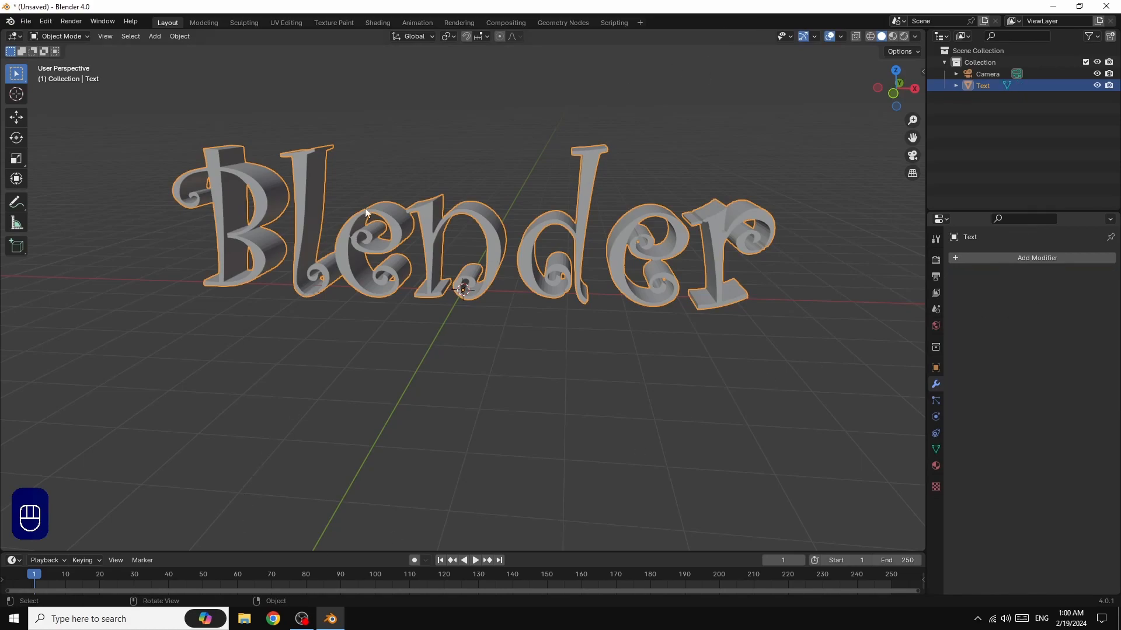
Check the remeshed text's topology in wireframe and open the mesh in the Sculpting workspace with solid shading.
{"action": "left_click", "coordinate": [870, 36]}
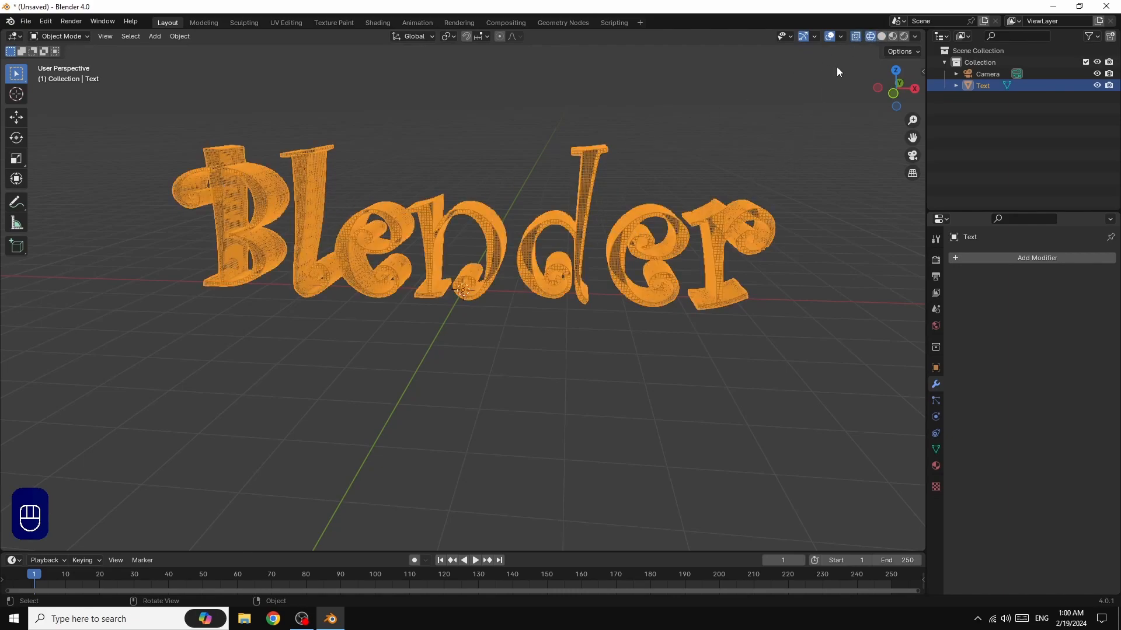
{"action": "left_click", "coordinate": [880, 37]}
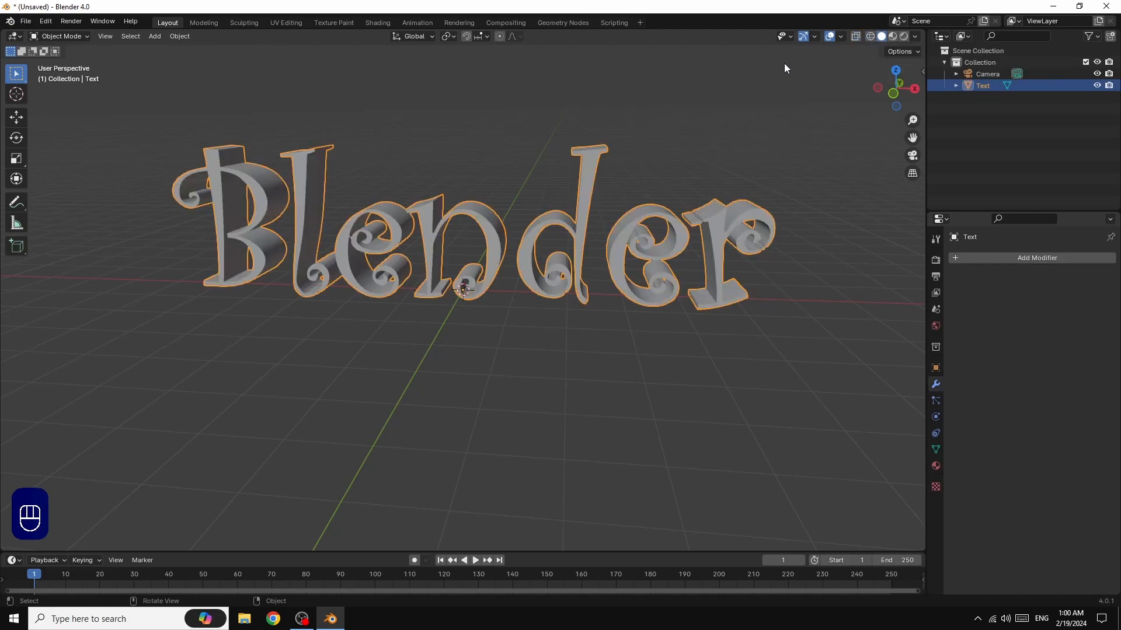
{"action": "left_click", "coordinate": [240, 22]}
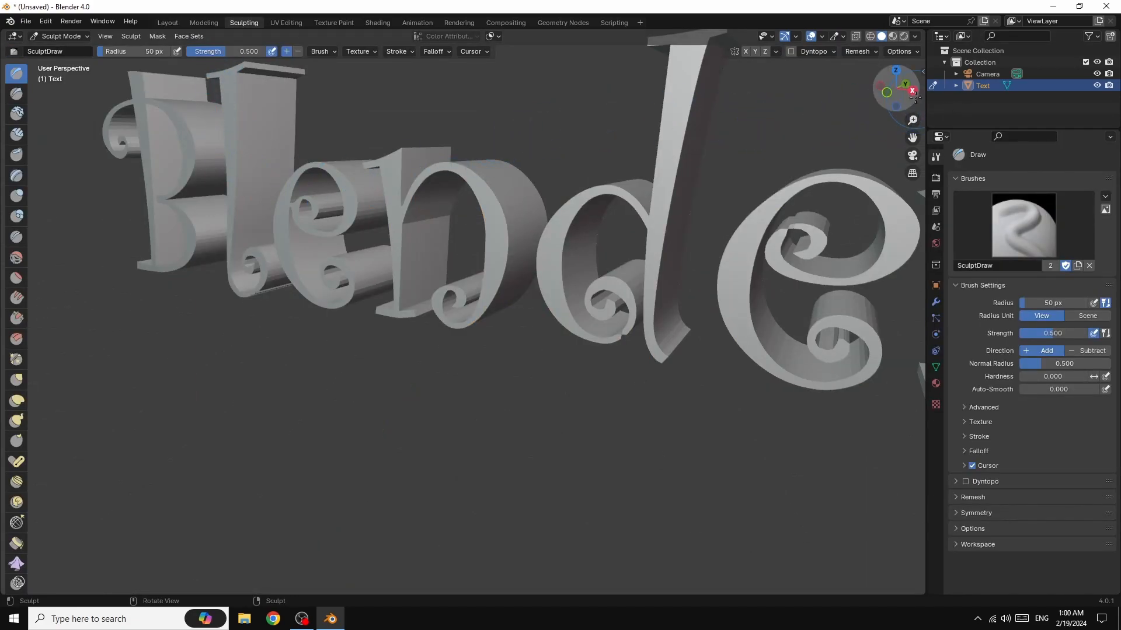
{"action": "left_click_drag", "start_coordinate": [912, 92], "coordinate": [841, 98]}
{"action": "scroll", "coordinate": [736, 241], "scroll_direction": "down", "scroll_amount": 3}
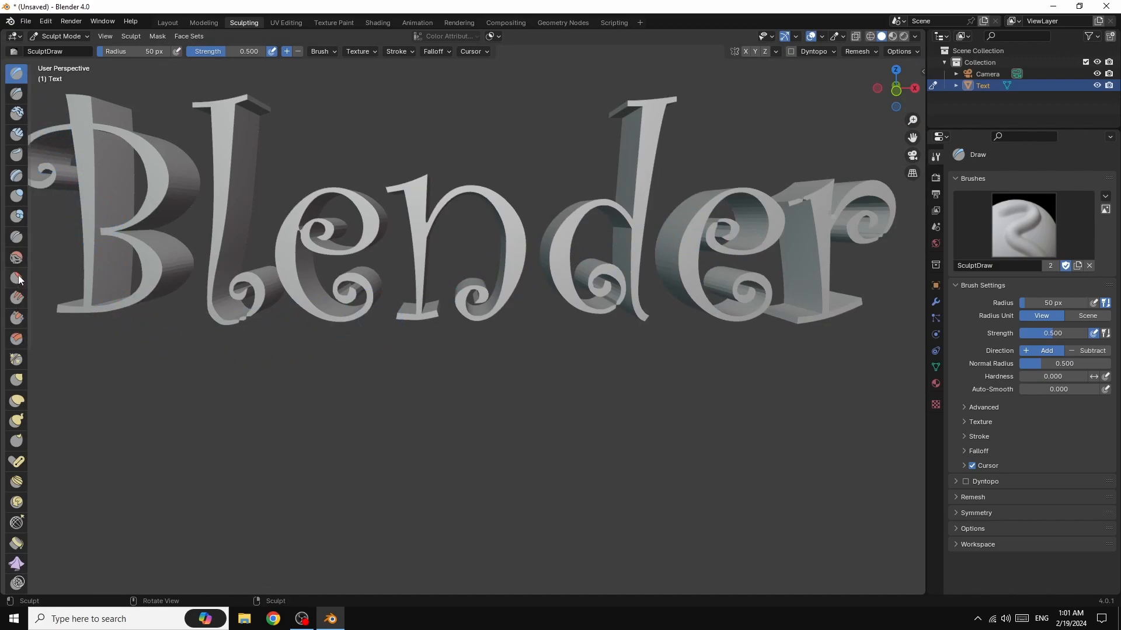
Choose the Smooth sculpt brush and set its strength to 0.6.
{"action": "left_click", "coordinate": [17, 257]}
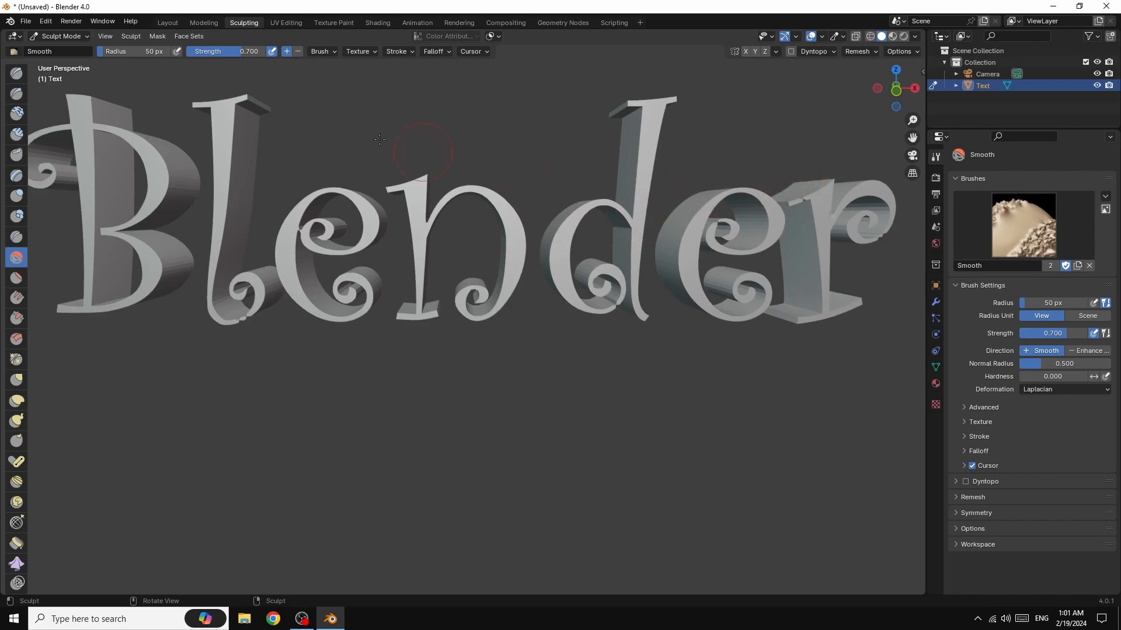
{"action": "left_click_drag", "start_coordinate": [240, 52], "coordinate": [233, 51]}
{"action": "left_click_drag", "start_coordinate": [232, 51], "coordinate": [250, 50]}
{"action": "left_click", "coordinate": [250, 51]}
{"action": "type", "text": "0."}
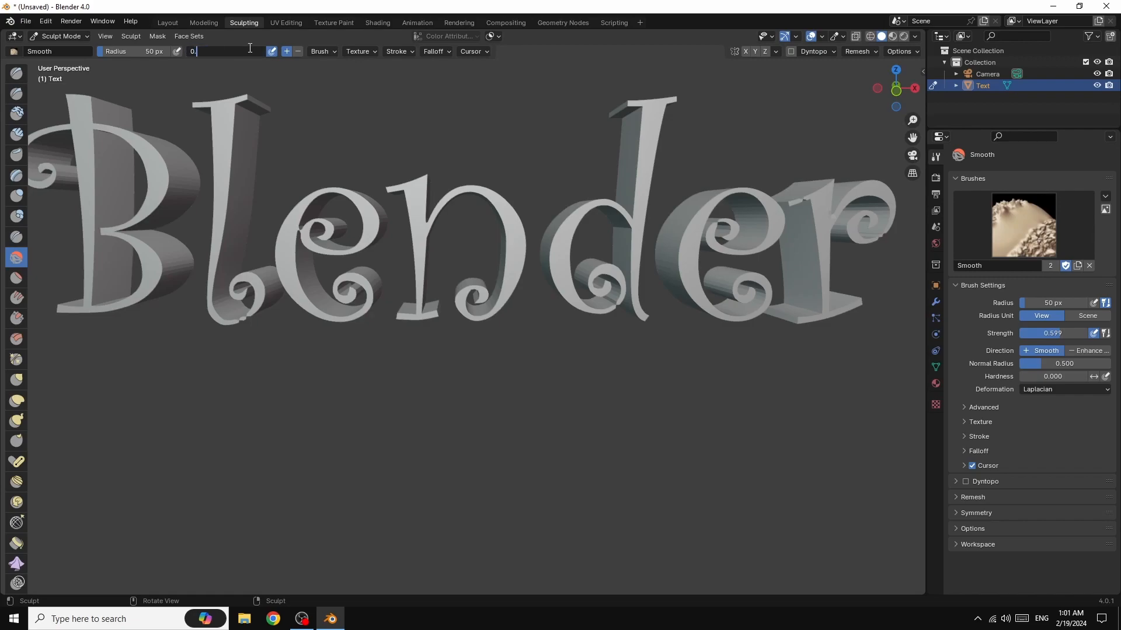
{"action": "type", "text": "6"}
{"action": "key", "text": "Return"}
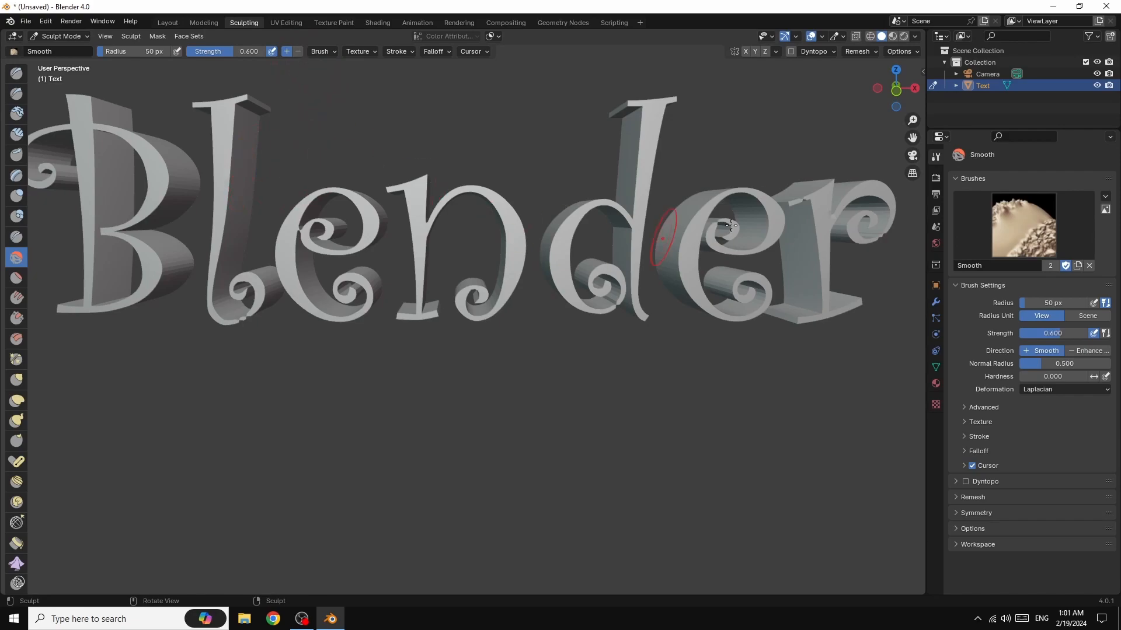
Smooth the front edges of the letter "d" along its stem, bowl and inner curl.
{"action": "mouse_move", "coordinate": [627, 103]}
{"action": "left_mouse_down"}
{"action": "mouse_move", "coordinate": [645, 101]}
{"action": "mouse_move", "coordinate": [656, 116]}
{"action": "mouse_move", "coordinate": [648, 157]}
{"action": "mouse_move", "coordinate": [638, 143]}
{"action": "left_mouse_up"}
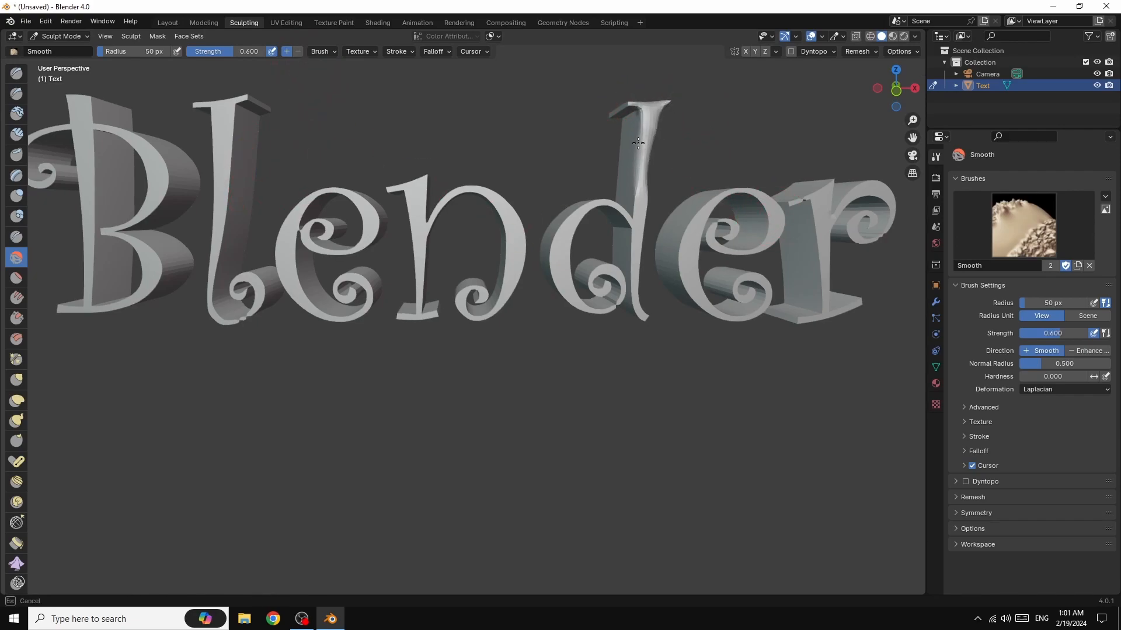
{"action": "left_click_drag", "start_coordinate": [642, 183], "coordinate": [641, 222]}
{"action": "mouse_move", "coordinate": [641, 266]}
{"action": "left_mouse_down"}
{"action": "mouse_move", "coordinate": [634, 252]}
{"action": "mouse_move", "coordinate": [642, 315]}
{"action": "mouse_move", "coordinate": [630, 296]}
{"action": "left_mouse_up"}
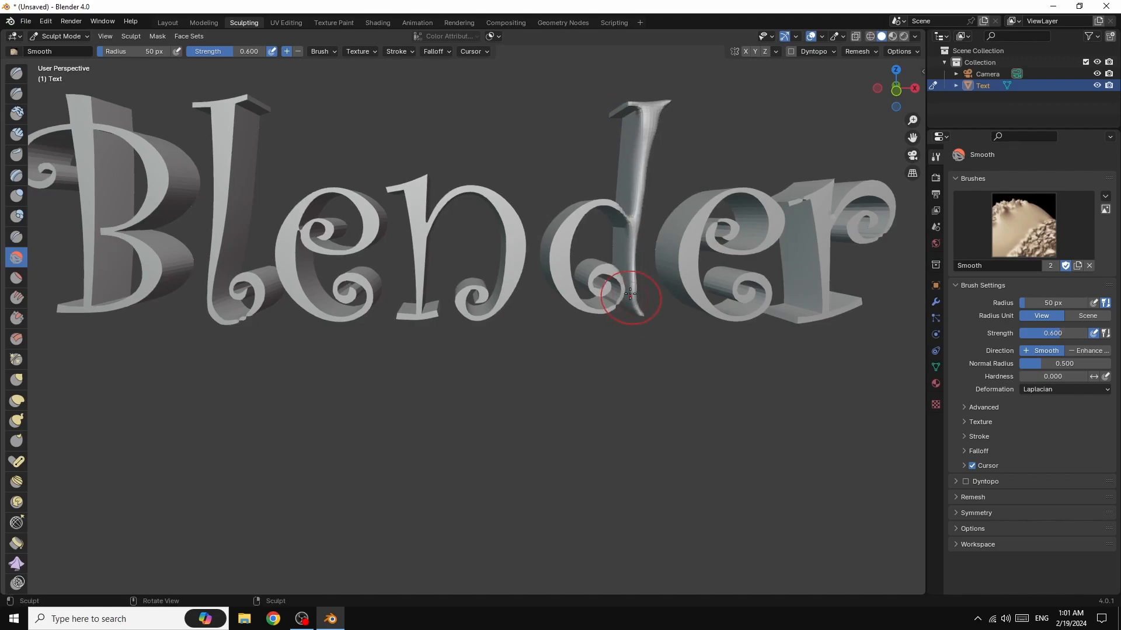
{"action": "mouse_move", "coordinate": [626, 219]}
{"action": "left_mouse_down"}
{"action": "mouse_move", "coordinate": [569, 230]}
{"action": "mouse_move", "coordinate": [554, 251]}
{"action": "mouse_move", "coordinate": [554, 271]}
{"action": "mouse_move", "coordinate": [586, 308]}
{"action": "mouse_move", "coordinate": [607, 310]}
{"action": "mouse_move", "coordinate": [610, 271]}
{"action": "mouse_move", "coordinate": [603, 292]}
{"action": "left_mouse_up"}
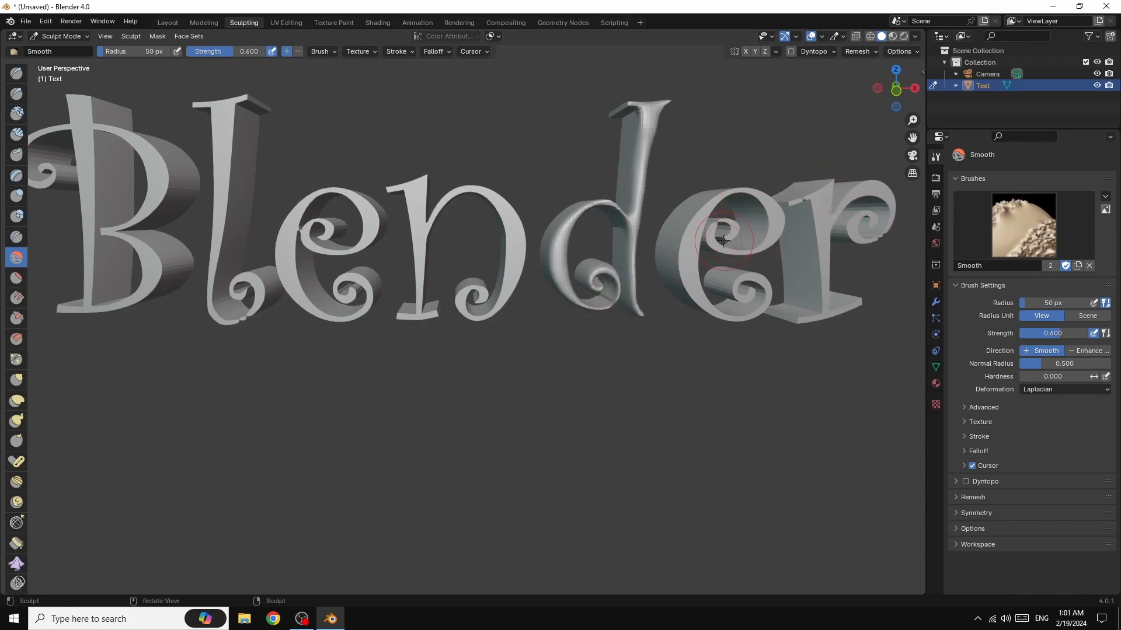
Smooth the front edges of the second "e" and the "r", including the r's base serif and curl.
{"action": "mouse_move", "coordinate": [723, 239]}
{"action": "left_mouse_down"}
{"action": "mouse_move", "coordinate": [762, 237]}
{"action": "mouse_move", "coordinate": [775, 219]}
{"action": "mouse_move", "coordinate": [732, 194]}
{"action": "mouse_move", "coordinate": [693, 240]}
{"action": "mouse_move", "coordinate": [692, 285]}
{"action": "mouse_move", "coordinate": [727, 315]}
{"action": "mouse_move", "coordinate": [748, 316]}
{"action": "mouse_move", "coordinate": [760, 274]}
{"action": "mouse_move", "coordinate": [817, 274]}
{"action": "mouse_move", "coordinate": [802, 195]}
{"action": "mouse_move", "coordinate": [827, 189]}
{"action": "mouse_move", "coordinate": [827, 259]}
{"action": "left_mouse_up"}
{"action": "left_click_drag", "start_coordinate": [828, 299], "coordinate": [828, 305]}
{"action": "left_click_drag", "start_coordinate": [912, 90], "coordinate": [899, 95]}
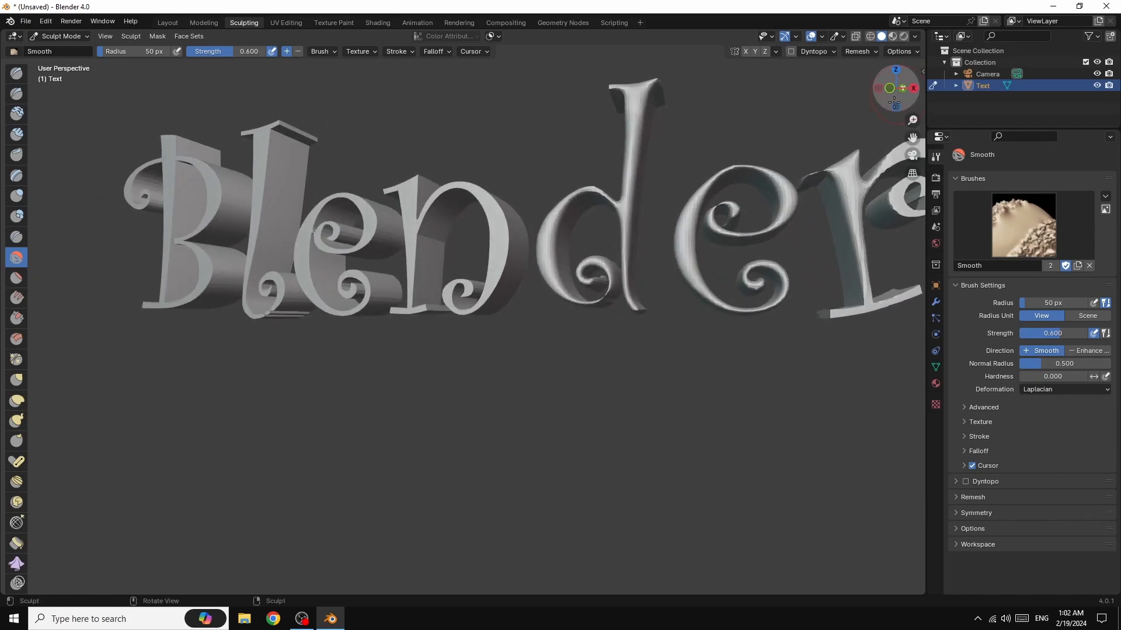
{"action": "left_click_drag", "start_coordinate": [912, 137], "coordinate": [819, 139]}
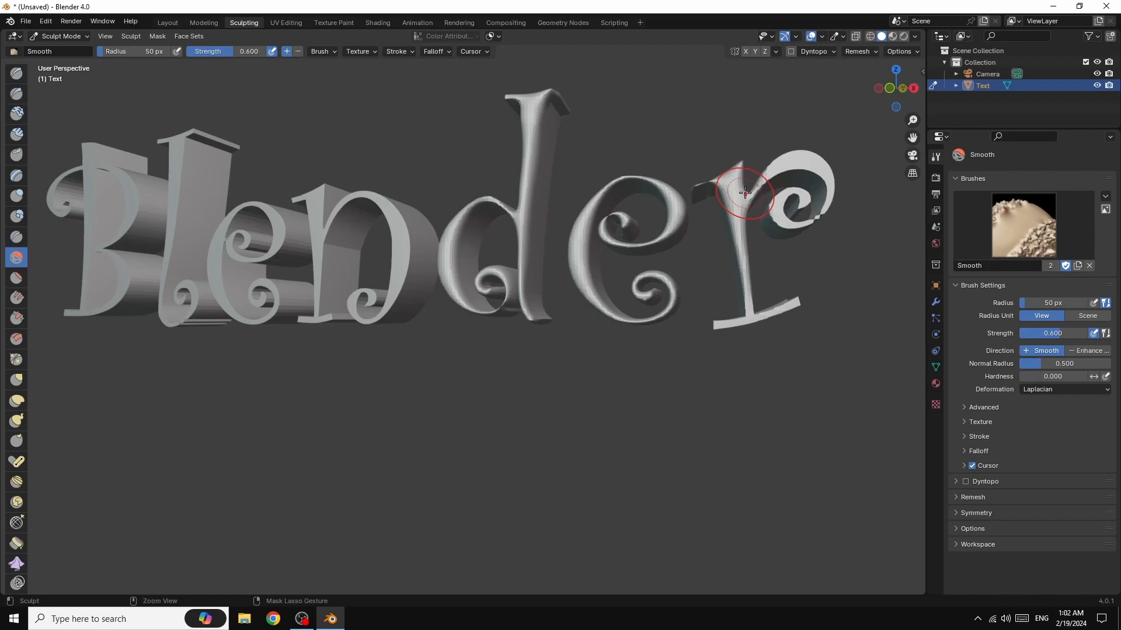
{"action": "key", "text": "ctrl+z"}
{"action": "mouse_move", "coordinate": [714, 175]}
{"action": "left_mouse_down"}
{"action": "mouse_move", "coordinate": [698, 184]}
{"action": "mouse_move", "coordinate": [733, 168]}
{"action": "mouse_move", "coordinate": [740, 193]}
{"action": "mouse_move", "coordinate": [748, 318]}
{"action": "mouse_move", "coordinate": [780, 314]}
{"action": "mouse_move", "coordinate": [726, 327]}
{"action": "left_mouse_up"}
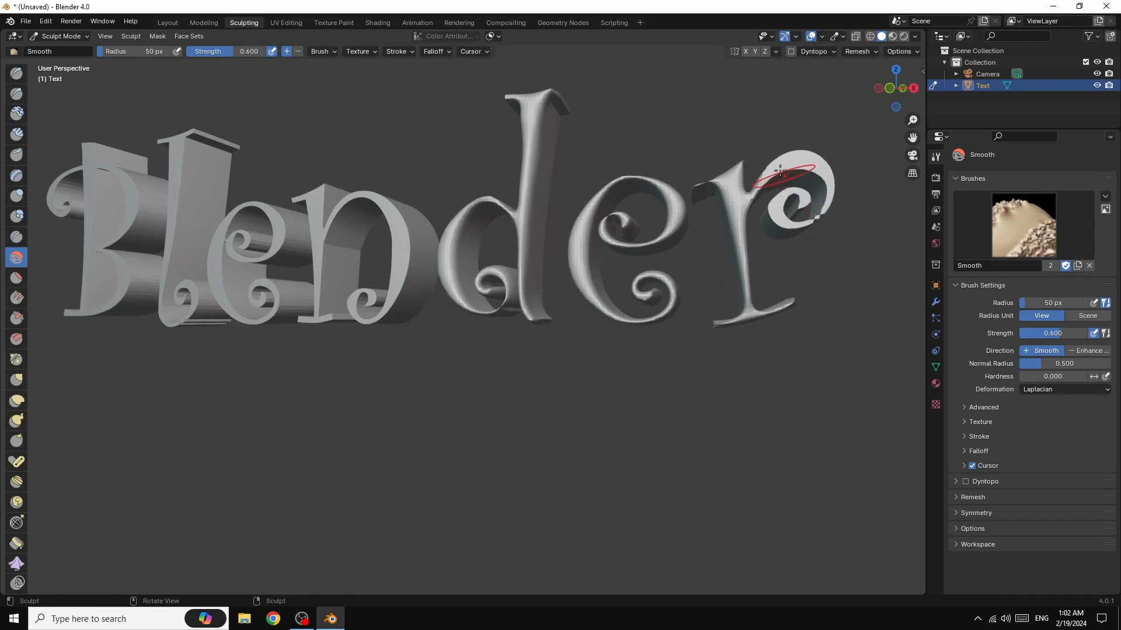
{"action": "mouse_move", "coordinate": [790, 175]}
{"action": "left_mouse_down"}
{"action": "mouse_move", "coordinate": [817, 164]}
{"action": "mouse_move", "coordinate": [824, 182]}
{"action": "mouse_move", "coordinate": [817, 210]}
{"action": "mouse_move", "coordinate": [782, 217]}
{"action": "mouse_move", "coordinate": [791, 196]}
{"action": "left_mouse_up"}
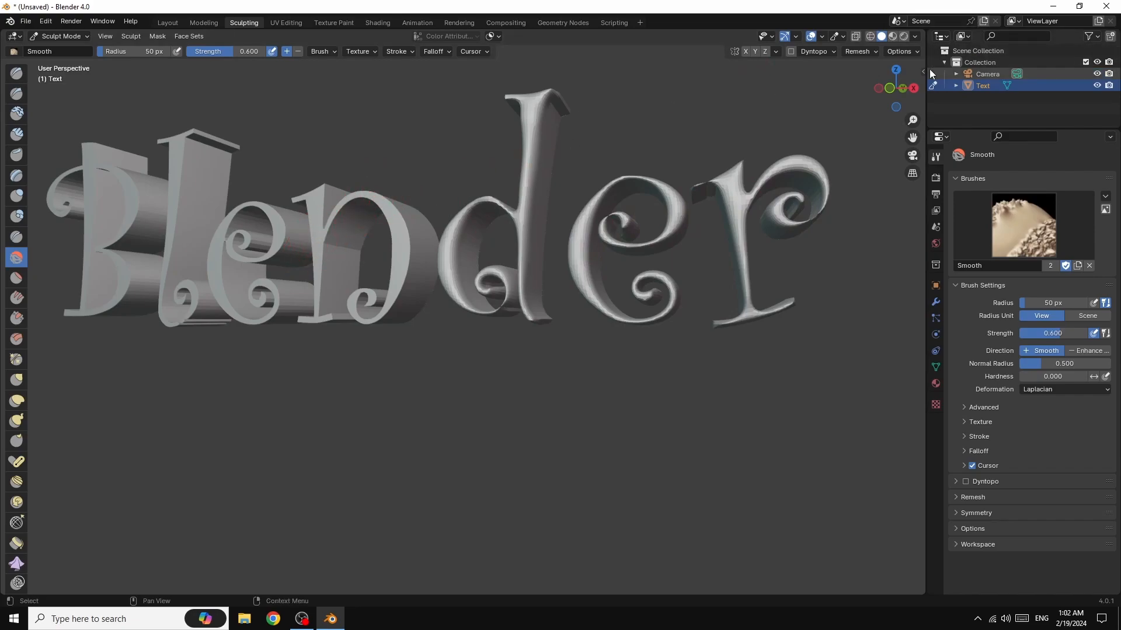
Smooth the front edges of the letter "n" along its stem, arch and curl.
{"action": "left_click_drag", "start_coordinate": [902, 91], "coordinate": [882, 93]}
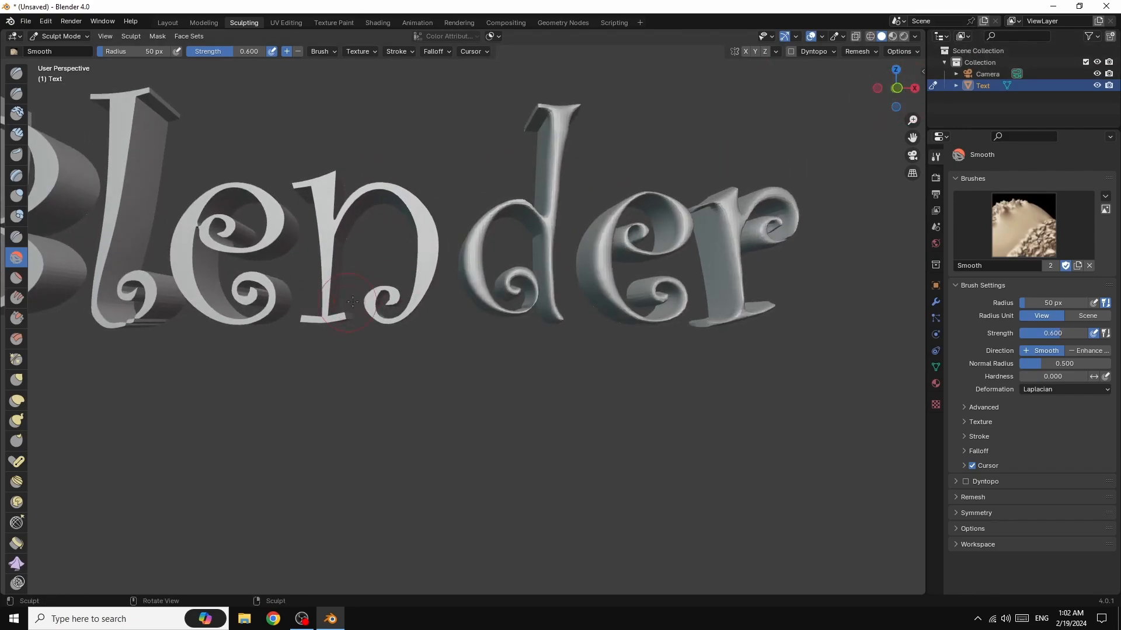
{"action": "mouse_move", "coordinate": [296, 187]}
{"action": "left_mouse_down"}
{"action": "mouse_move", "coordinate": [327, 188]}
{"action": "mouse_move", "coordinate": [319, 315]}
{"action": "mouse_move", "coordinate": [345, 316]}
{"action": "left_mouse_up"}
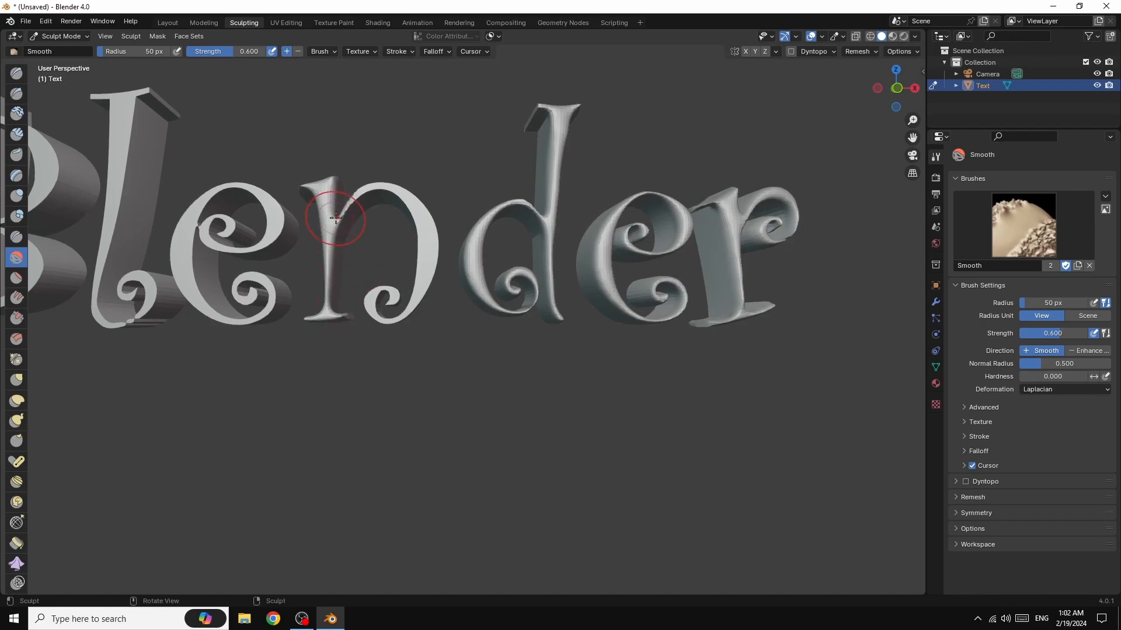
{"action": "mouse_move", "coordinate": [337, 218]}
{"action": "left_mouse_down"}
{"action": "mouse_move", "coordinate": [352, 194]}
{"action": "mouse_move", "coordinate": [394, 192]}
{"action": "mouse_move", "coordinate": [425, 211]}
{"action": "mouse_move", "coordinate": [413, 288]}
{"action": "mouse_move", "coordinate": [369, 301]}
{"action": "mouse_move", "coordinate": [386, 301]}
{"action": "left_mouse_up"}
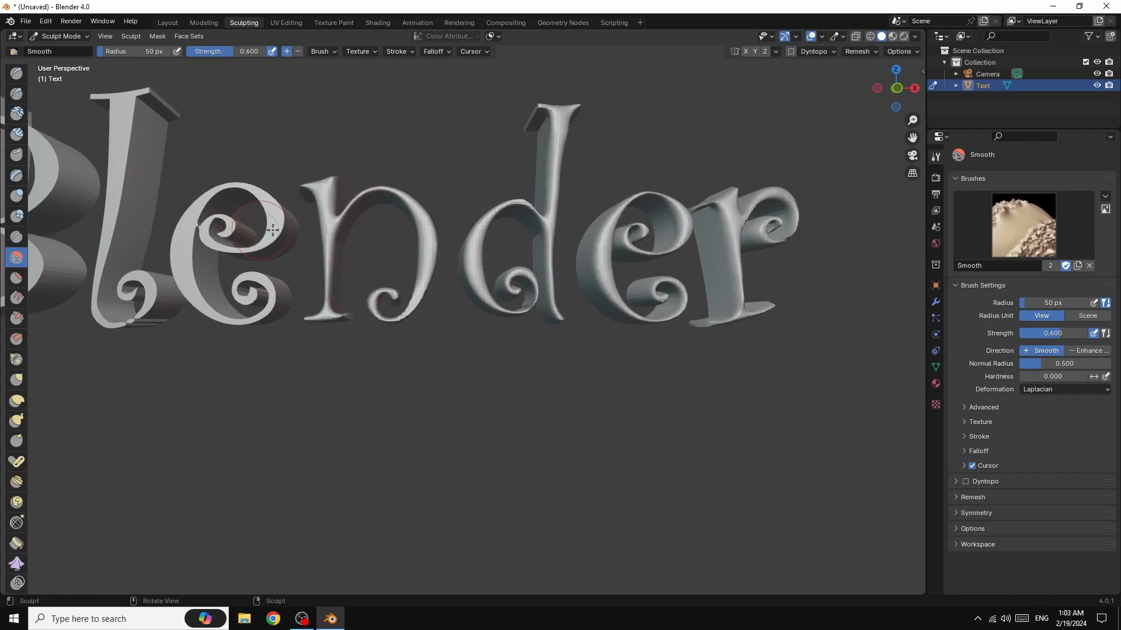
Smooth the front edges of the first "e", covering both curls and its outer curve.
{"action": "mouse_move", "coordinate": [222, 235]}
{"action": "left_mouse_down"}
{"action": "mouse_move", "coordinate": [231, 225]}
{"action": "mouse_move", "coordinate": [202, 217]}
{"action": "mouse_move", "coordinate": [210, 248]}
{"action": "mouse_move", "coordinate": [274, 238]}
{"action": "mouse_move", "coordinate": [276, 195]}
{"action": "left_mouse_up"}
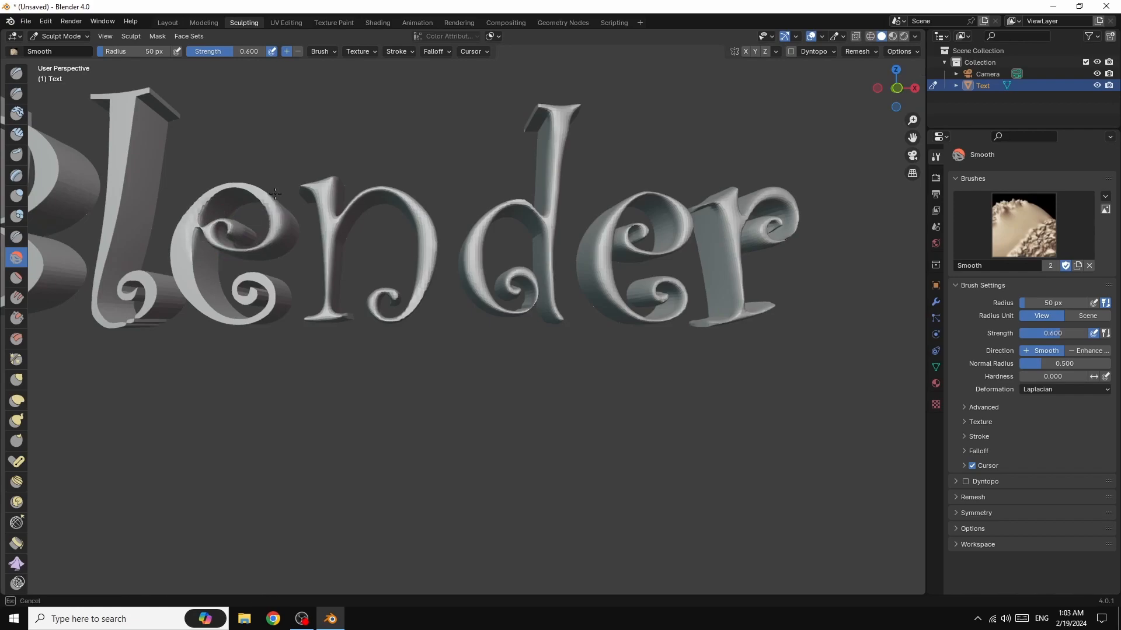
{"action": "mouse_move", "coordinate": [198, 204]}
{"action": "left_mouse_down"}
{"action": "mouse_move", "coordinate": [188, 279]}
{"action": "mouse_move", "coordinate": [216, 310]}
{"action": "mouse_move", "coordinate": [257, 306]}
{"action": "mouse_move", "coordinate": [265, 281]}
{"action": "mouse_move", "coordinate": [242, 292]}
{"action": "left_mouse_up"}
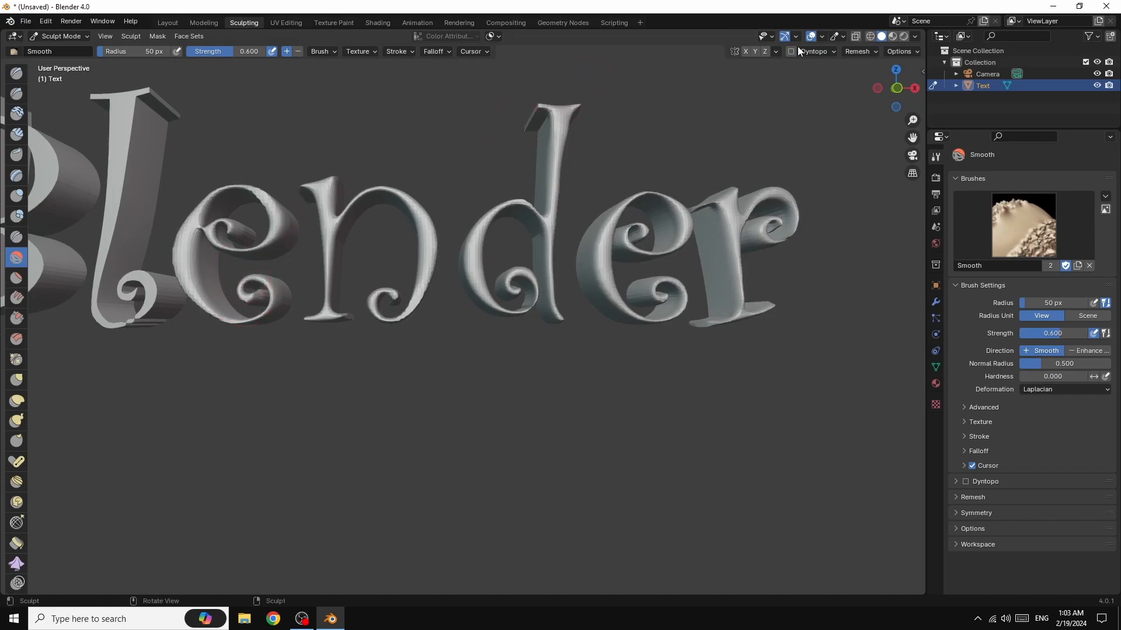
{"action": "left_click_drag", "start_coordinate": [914, 89], "coordinate": [2, 152]}
{"action": "mouse_move", "coordinate": [230, 203]}
{"action": "left_mouse_down"}
{"action": "mouse_move", "coordinate": [215, 201]}
{"action": "mouse_move", "coordinate": [198, 221]}
{"action": "mouse_move", "coordinate": [218, 191]}
{"action": "mouse_move", "coordinate": [195, 198]}
{"action": "mouse_move", "coordinate": [211, 200]}
{"action": "left_mouse_up"}
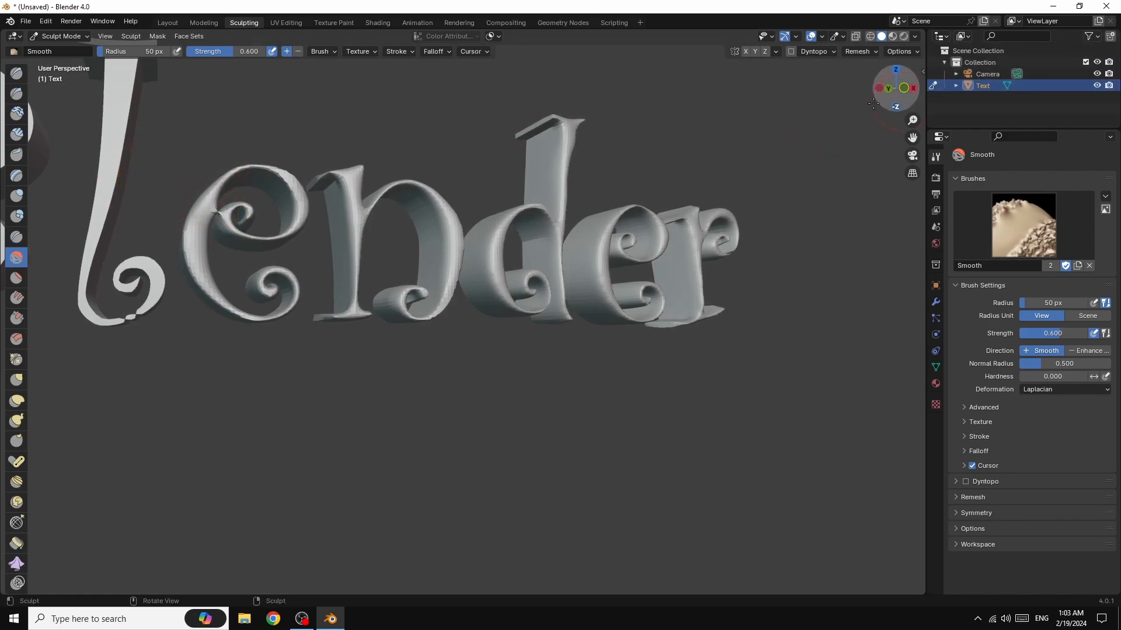
Smooth the front edges of the letter "l" from its top serif down to the bottom curl.
{"action": "left_click_drag", "start_coordinate": [894, 94], "coordinate": [648, 163]}
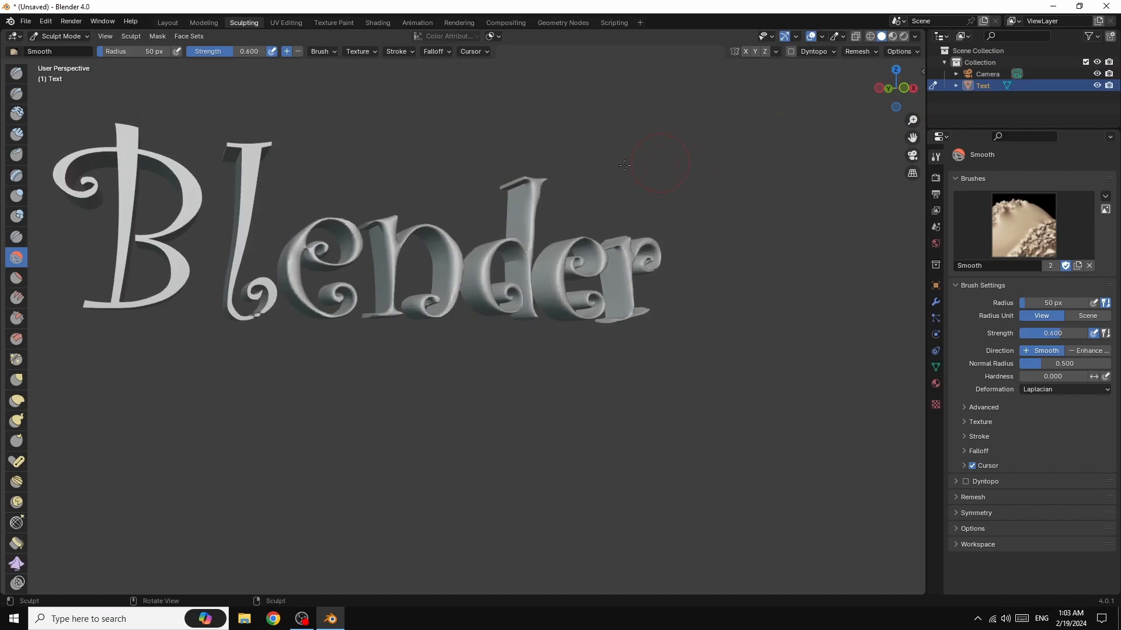
{"action": "left_click_drag", "start_coordinate": [912, 137], "coordinate": [958, 176]}
{"action": "scroll", "coordinate": [824, 146], "scroll_direction": "up", "scroll_amount": 2}
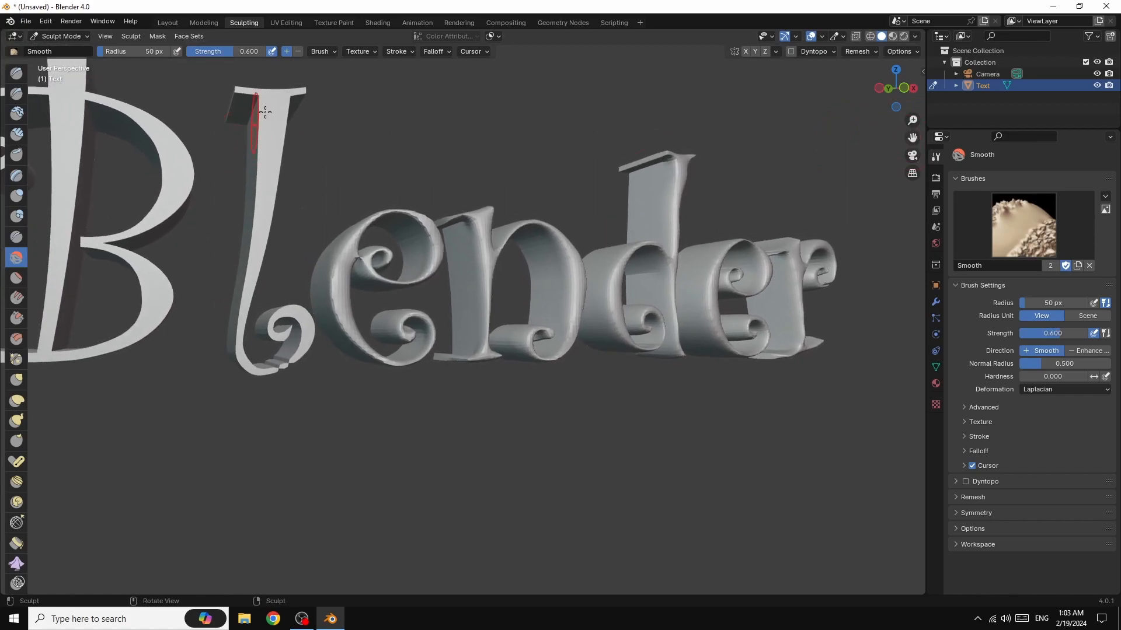
{"action": "mouse_move", "coordinate": [250, 98]}
{"action": "left_mouse_down"}
{"action": "mouse_move", "coordinate": [283, 99]}
{"action": "mouse_move", "coordinate": [244, 327]}
{"action": "left_mouse_up"}
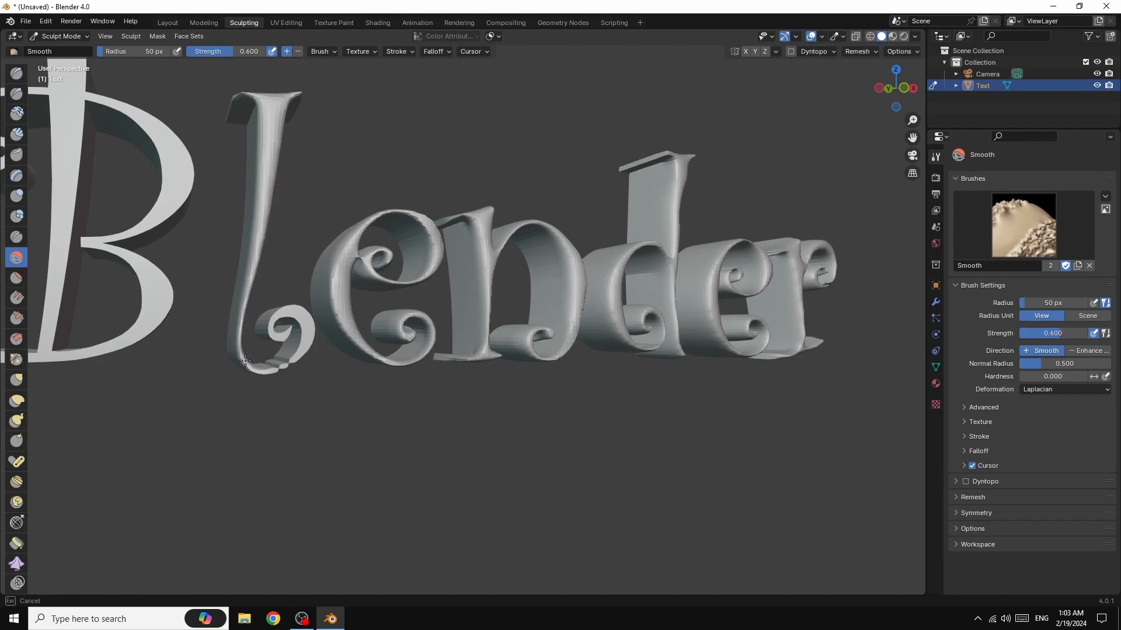
{"action": "mouse_move", "coordinate": [271, 366]}
{"action": "left_mouse_down"}
{"action": "mouse_move", "coordinate": [304, 348]}
{"action": "mouse_move", "coordinate": [295, 315]}
{"action": "mouse_move", "coordinate": [268, 324]}
{"action": "mouse_move", "coordinate": [260, 306]}
{"action": "left_mouse_up"}
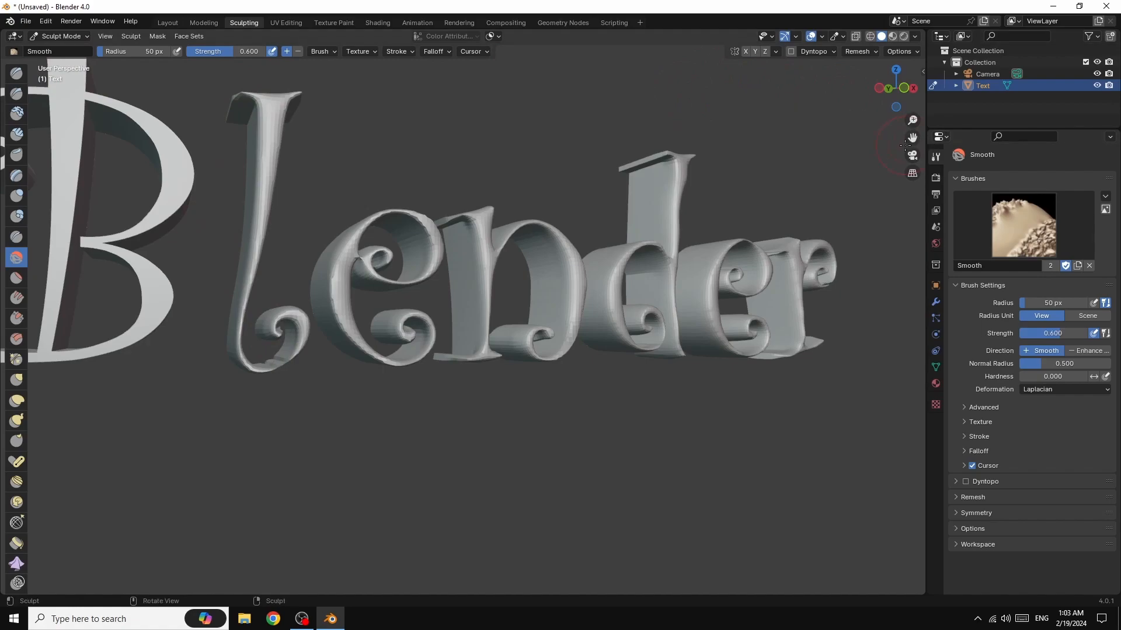
Smooth the front edges of the letter "B" along its stem, curl, both bowls and base.
{"action": "left_click_drag", "start_coordinate": [912, 139], "coordinate": [105, 204]}
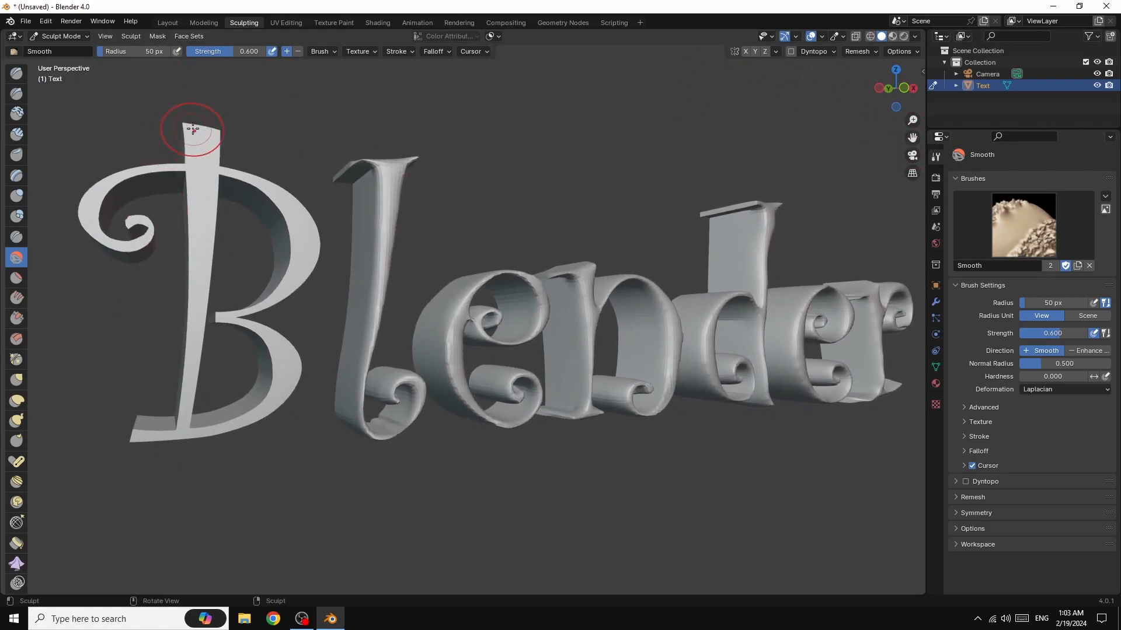
{"action": "mouse_move", "coordinate": [185, 125]}
{"action": "left_mouse_down"}
{"action": "mouse_move", "coordinate": [198, 139]}
{"action": "mouse_move", "coordinate": [197, 248]}
{"action": "mouse_move", "coordinate": [175, 429]}
{"action": "left_mouse_up"}
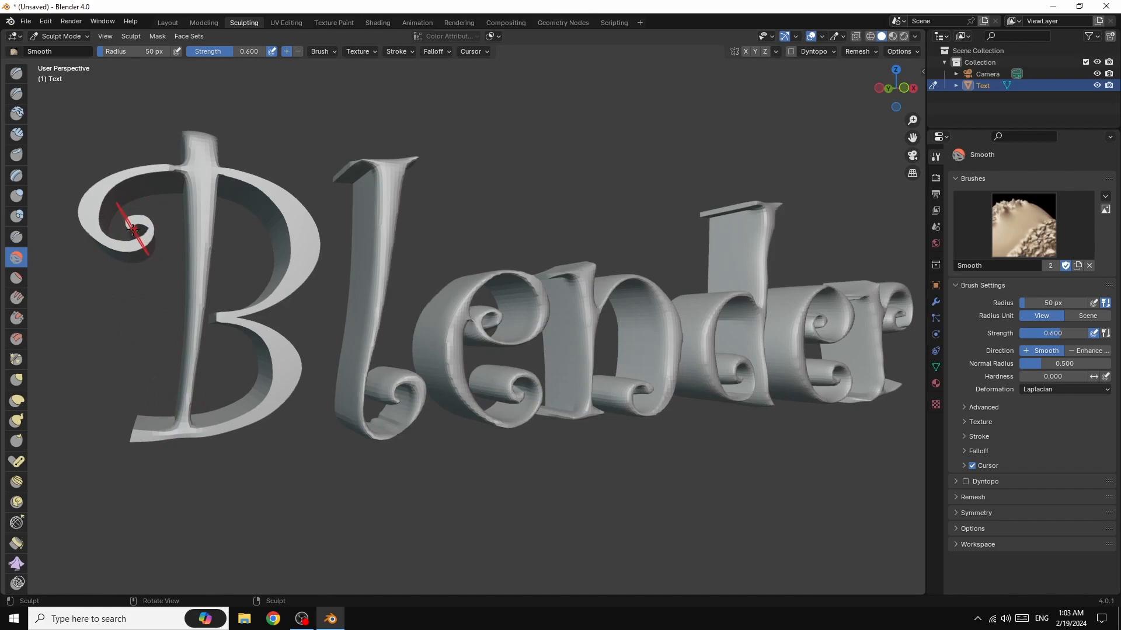
{"action": "mouse_move", "coordinate": [127, 228]}
{"action": "left_mouse_down"}
{"action": "mouse_move", "coordinate": [137, 235]}
{"action": "mouse_move", "coordinate": [87, 223]}
{"action": "mouse_move", "coordinate": [116, 178]}
{"action": "mouse_move", "coordinate": [175, 168]}
{"action": "mouse_move", "coordinate": [242, 175]}
{"action": "mouse_move", "coordinate": [304, 226]}
{"action": "mouse_move", "coordinate": [292, 265]}
{"action": "mouse_move", "coordinate": [257, 295]}
{"action": "mouse_move", "coordinate": [295, 274]}
{"action": "mouse_move", "coordinate": [229, 315]}
{"action": "mouse_move", "coordinate": [270, 339]}
{"action": "mouse_move", "coordinate": [291, 385]}
{"action": "mouse_move", "coordinate": [289, 370]}
{"action": "mouse_move", "coordinate": [275, 410]}
{"action": "mouse_move", "coordinate": [178, 437]}
{"action": "mouse_move", "coordinate": [138, 437]}
{"action": "mouse_move", "coordinate": [229, 424]}
{"action": "mouse_move", "coordinate": [266, 406]}
{"action": "mouse_move", "coordinate": [134, 430]}
{"action": "left_mouse_up"}
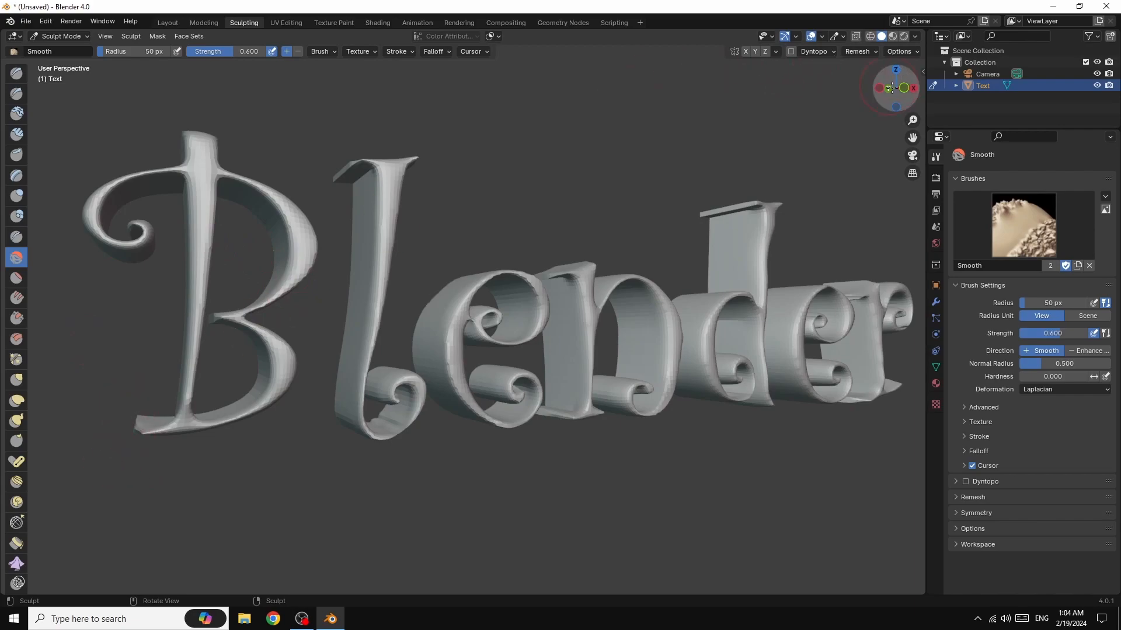
Smooth the outward-facing side edges of the base serifs at both ends of the word, on the "B" and the "r".
{"action": "left_click_drag", "start_coordinate": [879, 91], "coordinate": [953, 92]}
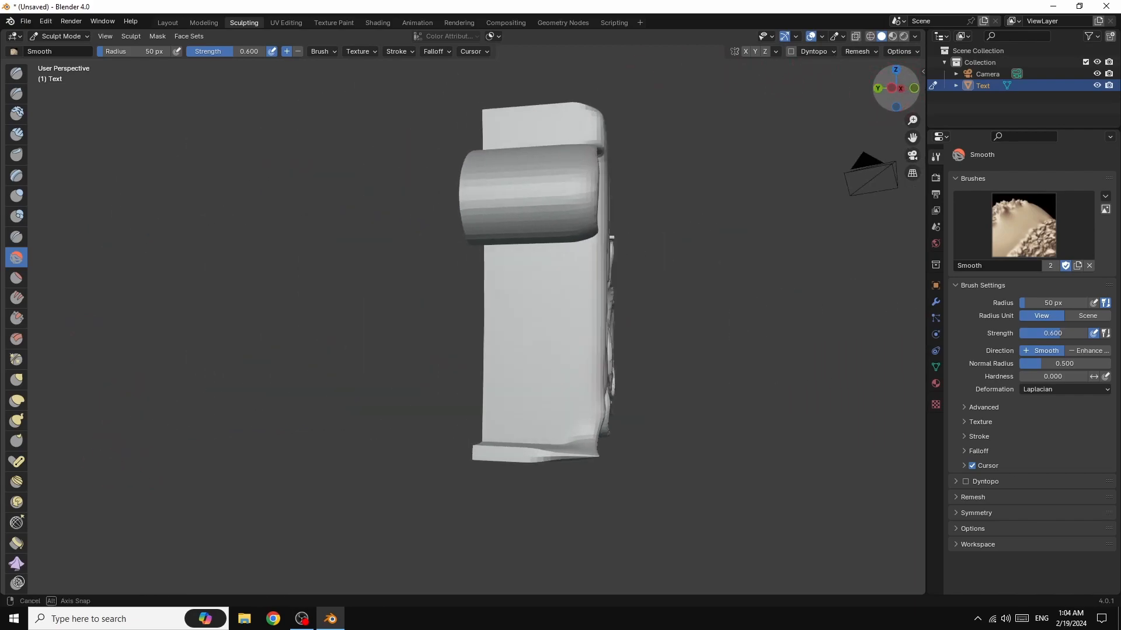
{"action": "left_click_drag", "start_coordinate": [551, 452], "coordinate": [464, 455]}
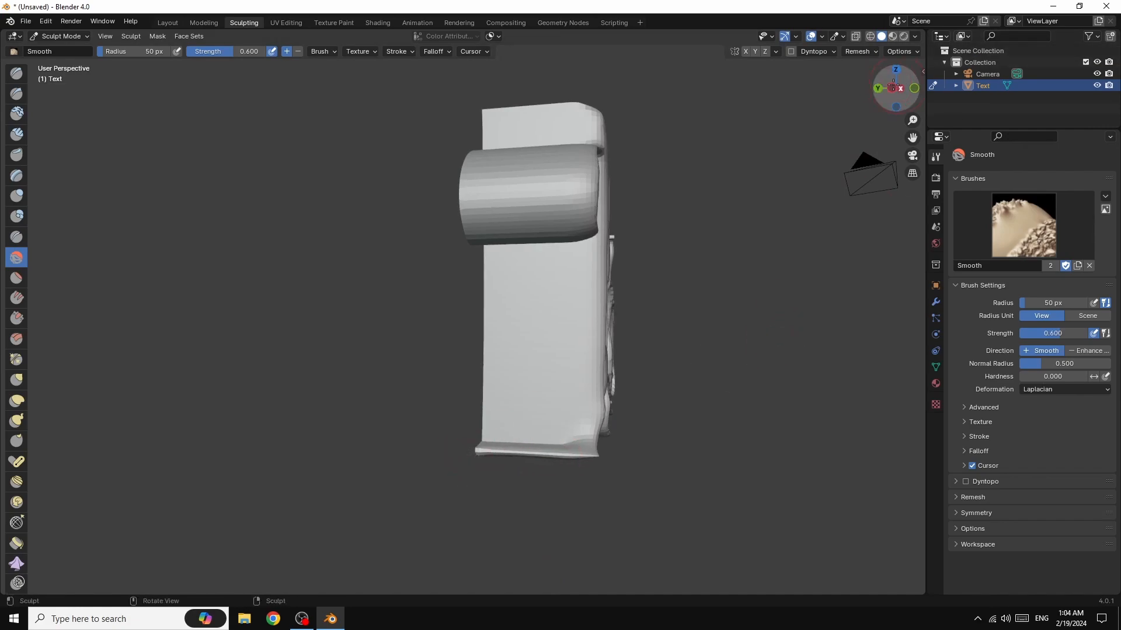
{"action": "mouse_move", "coordinate": [892, 88]}
{"action": "left_mouse_down"}
{"action": "mouse_move", "coordinate": [1065, 90]}
{"action": "mouse_move", "coordinate": [1080, 71]}
{"action": "left_mouse_up"}
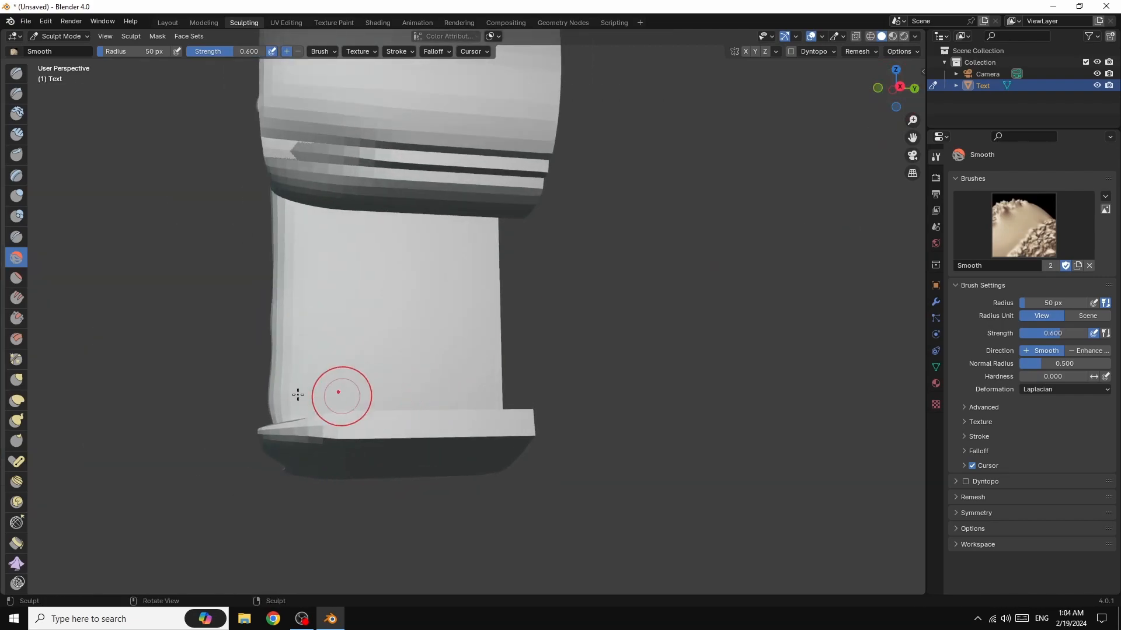
{"action": "mouse_move", "coordinate": [284, 426]}
{"action": "left_mouse_down"}
{"action": "mouse_move", "coordinate": [501, 422]}
{"action": "mouse_move", "coordinate": [554, 400]}
{"action": "left_mouse_up"}
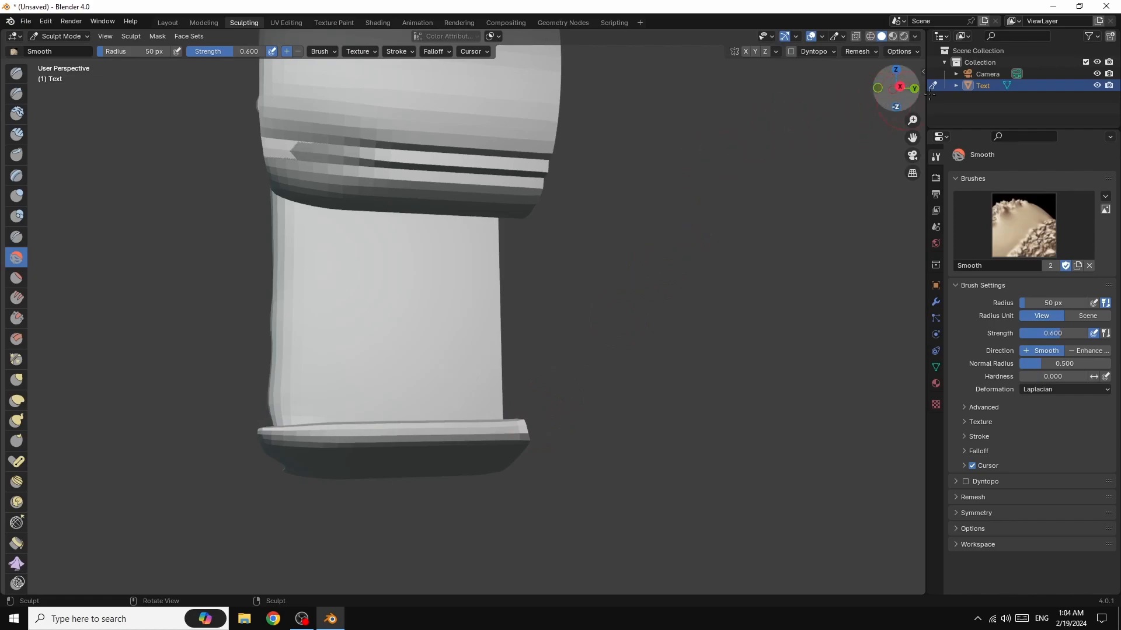
Smooth the back edges of the letter "B" along its stem, bowls and curl.
{"action": "left_click_drag", "start_coordinate": [899, 87], "coordinate": [850, 88]}
{"action": "mouse_move", "coordinate": [652, 241]}
{"action": "left_mouse_down"}
{"action": "mouse_move", "coordinate": [735, 274]}
{"action": "mouse_move", "coordinate": [692, 231]}
{"action": "mouse_move", "coordinate": [625, 260]}
{"action": "mouse_move", "coordinate": [645, 313]}
{"action": "mouse_move", "coordinate": [672, 320]}
{"action": "mouse_move", "coordinate": [637, 348]}
{"action": "mouse_move", "coordinate": [671, 381]}
{"action": "mouse_move", "coordinate": [709, 384]}
{"action": "left_mouse_up"}
{"action": "left_click_drag", "start_coordinate": [680, 221], "coordinate": [686, 307]}
{"action": "left_click_drag", "start_coordinate": [692, 352], "coordinate": [696, 379]}
{"action": "left_click_drag", "start_coordinate": [682, 312], "coordinate": [694, 366]}
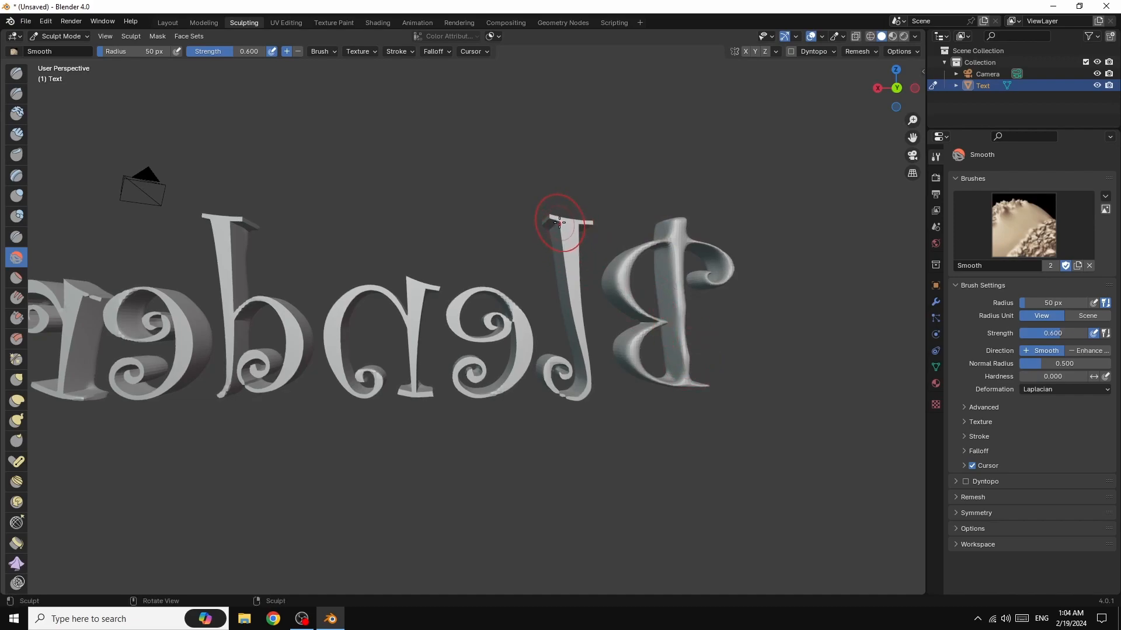
Smooth the back edges of the letter "l" and the first "e", including their curls.
{"action": "left_click_drag", "start_coordinate": [893, 89], "coordinate": [880, 90]}
{"action": "mouse_move", "coordinate": [580, 210]}
{"action": "left_mouse_down"}
{"action": "mouse_move", "coordinate": [615, 213]}
{"action": "mouse_move", "coordinate": [603, 220]}
{"action": "mouse_move", "coordinate": [610, 339]}
{"action": "left_mouse_up"}
{"action": "mouse_move", "coordinate": [618, 375]}
{"action": "left_mouse_down"}
{"action": "mouse_move", "coordinate": [610, 400]}
{"action": "mouse_move", "coordinate": [589, 402]}
{"action": "mouse_move", "coordinate": [578, 379]}
{"action": "mouse_move", "coordinate": [592, 369]}
{"action": "left_mouse_up"}
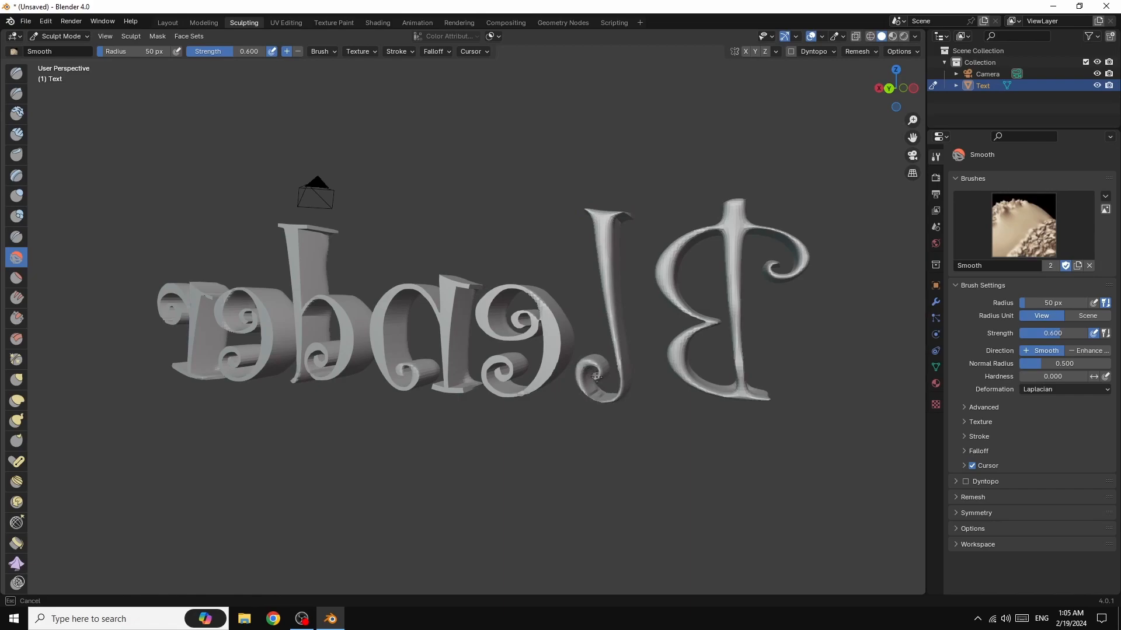
{"action": "mouse_move", "coordinate": [527, 313]}
{"action": "left_mouse_down"}
{"action": "mouse_move", "coordinate": [533, 335]}
{"action": "mouse_move", "coordinate": [539, 312]}
{"action": "mouse_move", "coordinate": [521, 316]}
{"action": "mouse_move", "coordinate": [532, 332]}
{"action": "mouse_move", "coordinate": [493, 327]}
{"action": "mouse_move", "coordinate": [491, 291]}
{"action": "mouse_move", "coordinate": [530, 294]}
{"action": "mouse_move", "coordinate": [554, 324]}
{"action": "mouse_move", "coordinate": [554, 356]}
{"action": "mouse_move", "coordinate": [509, 390]}
{"action": "mouse_move", "coordinate": [487, 375]}
{"action": "mouse_move", "coordinate": [503, 360]}
{"action": "left_mouse_up"}
Smooth the back edges of the letters "n" and "d" along their stems, curves and curls.
{"action": "mouse_move", "coordinate": [444, 280]}
{"action": "left_mouse_down"}
{"action": "mouse_move", "coordinate": [458, 286]}
{"action": "mouse_move", "coordinate": [443, 364]}
{"action": "mouse_move", "coordinate": [455, 386]}
{"action": "left_mouse_up"}
{"action": "left_click_drag", "start_coordinate": [880, 89], "coordinate": [855, 91]}
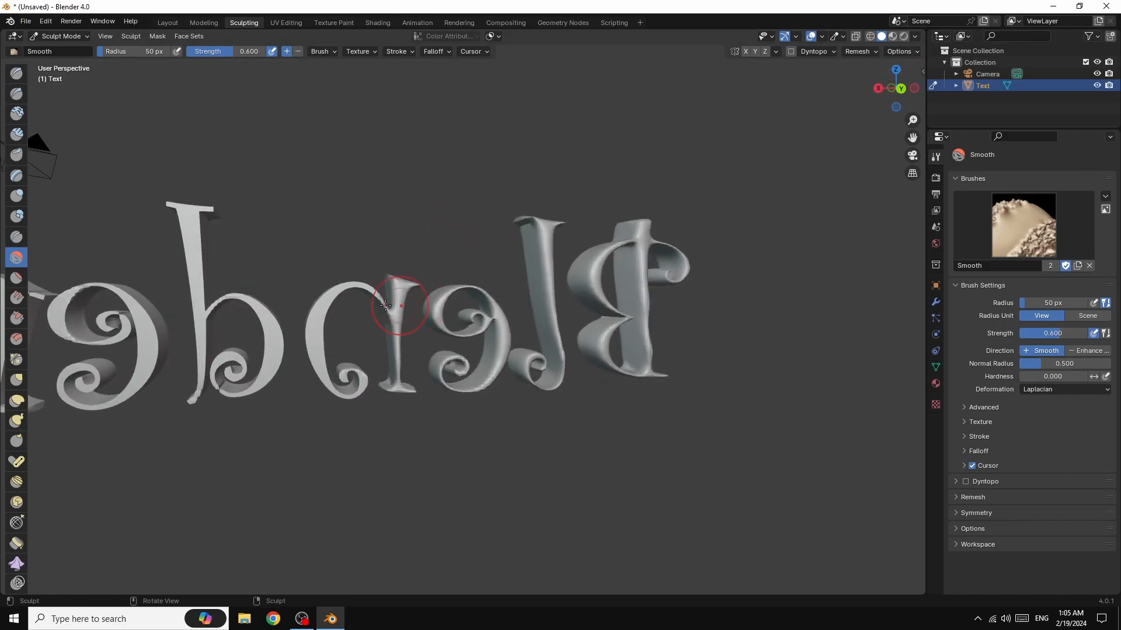
{"action": "mouse_move", "coordinate": [385, 303]}
{"action": "left_mouse_down"}
{"action": "mouse_move", "coordinate": [356, 289]}
{"action": "mouse_move", "coordinate": [329, 295]}
{"action": "mouse_move", "coordinate": [309, 337]}
{"action": "mouse_move", "coordinate": [318, 374]}
{"action": "mouse_move", "coordinate": [363, 391]}
{"action": "mouse_move", "coordinate": [349, 373]}
{"action": "left_mouse_up"}
{"action": "mouse_move", "coordinate": [231, 372]}
{"action": "left_mouse_down"}
{"action": "mouse_move", "coordinate": [233, 392]}
{"action": "mouse_move", "coordinate": [268, 374]}
{"action": "mouse_move", "coordinate": [279, 346]}
{"action": "mouse_move", "coordinate": [267, 314]}
{"action": "mouse_move", "coordinate": [225, 299]}
{"action": "mouse_move", "coordinate": [205, 309]}
{"action": "mouse_move", "coordinate": [194, 275]}
{"action": "left_mouse_up"}
{"action": "mouse_move", "coordinate": [171, 203]}
{"action": "left_mouse_down"}
{"action": "mouse_move", "coordinate": [205, 211]}
{"action": "mouse_move", "coordinate": [192, 228]}
{"action": "mouse_move", "coordinate": [202, 404]}
{"action": "left_mouse_up"}
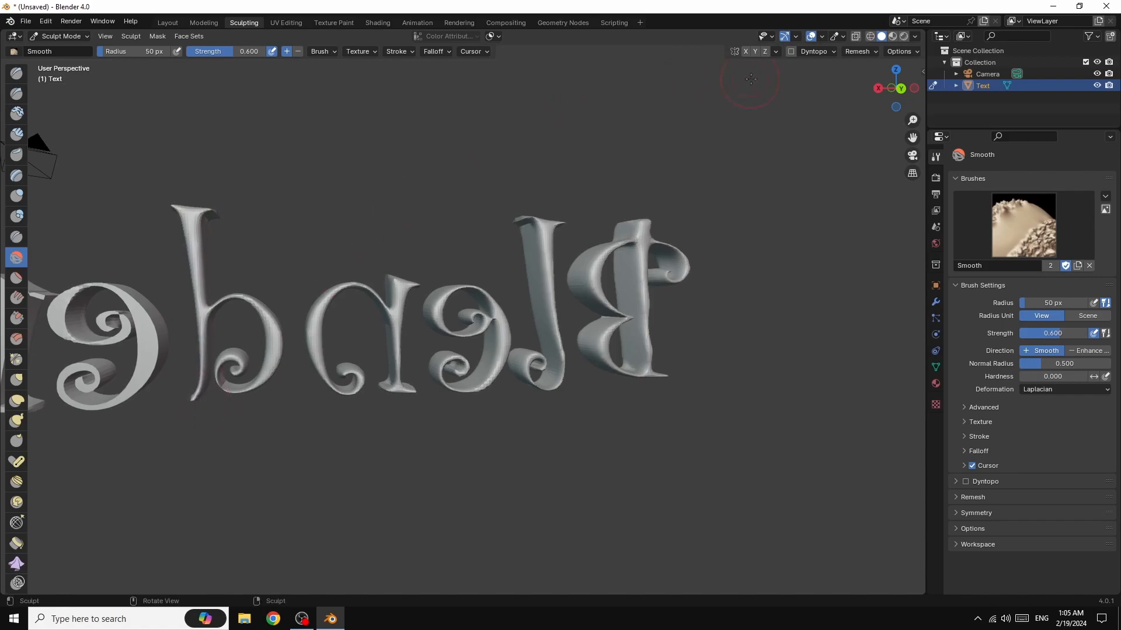
Smooth the back edges of the second "e" and the "r", including their curls and the base serif.
{"action": "left_click_drag", "start_coordinate": [910, 139], "coordinate": [1112, 112]}
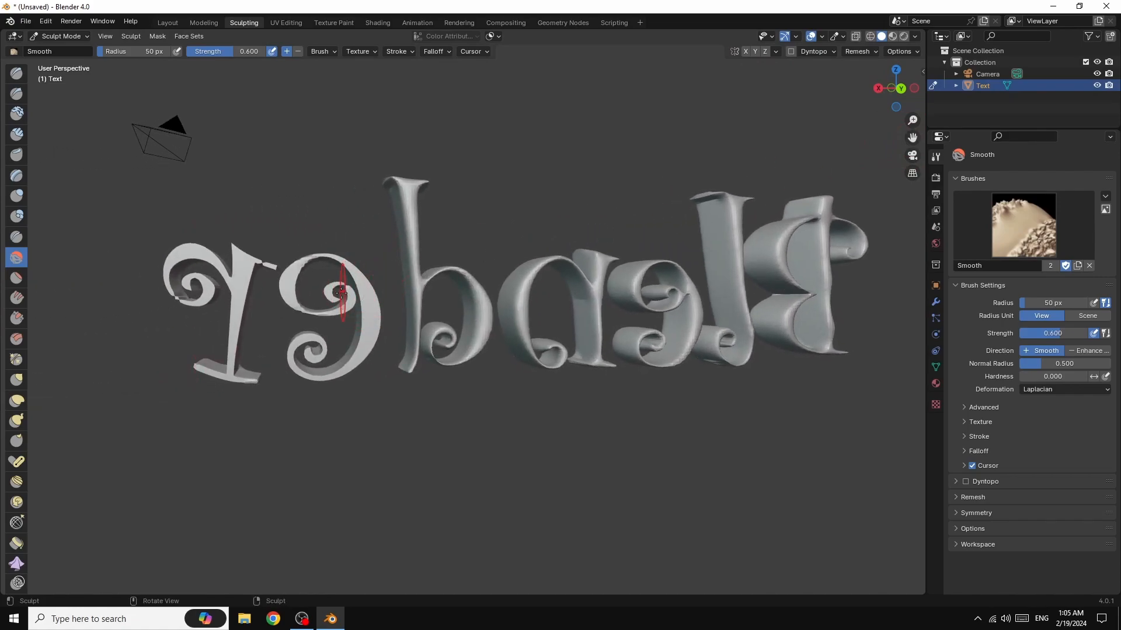
{"action": "mouse_move", "coordinate": [332, 301]}
{"action": "left_mouse_down"}
{"action": "mouse_move", "coordinate": [351, 294]}
{"action": "mouse_move", "coordinate": [343, 311]}
{"action": "mouse_move", "coordinate": [303, 311]}
{"action": "mouse_move", "coordinate": [289, 279]}
{"action": "mouse_move", "coordinate": [318, 260]}
{"action": "mouse_move", "coordinate": [345, 268]}
{"action": "mouse_move", "coordinate": [367, 289]}
{"action": "mouse_move", "coordinate": [365, 344]}
{"action": "mouse_move", "coordinate": [321, 376]}
{"action": "mouse_move", "coordinate": [292, 360]}
{"action": "mouse_move", "coordinate": [298, 345]}
{"action": "mouse_move", "coordinate": [316, 350]}
{"action": "mouse_move", "coordinate": [301, 346]}
{"action": "left_mouse_up"}
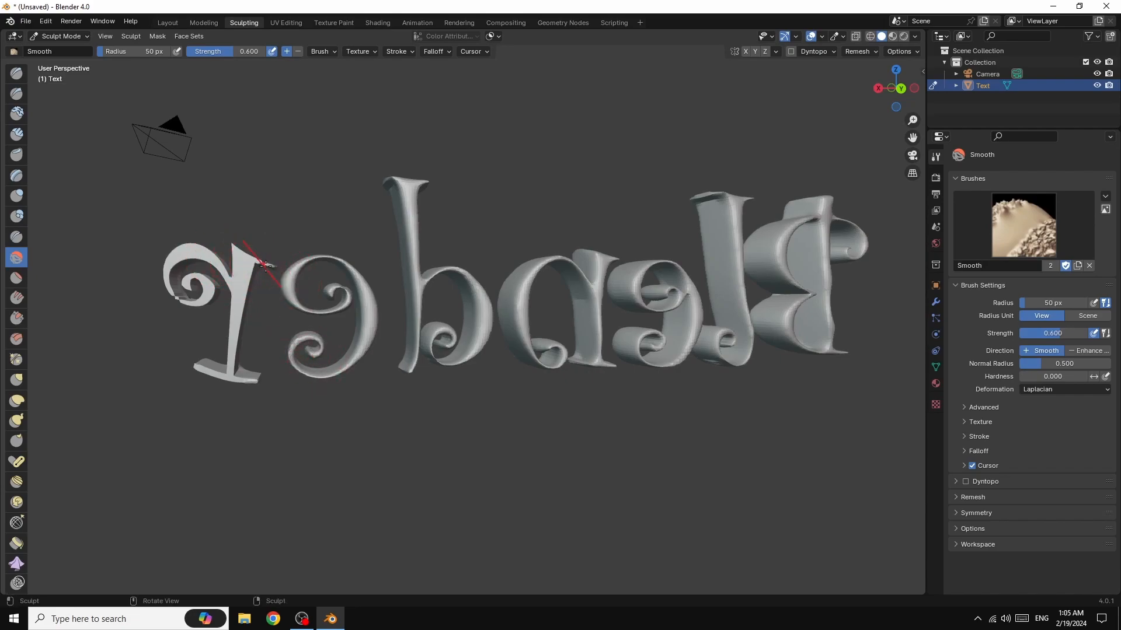
{"action": "mouse_move", "coordinate": [270, 264]}
{"action": "left_mouse_down"}
{"action": "mouse_move", "coordinate": [240, 252]}
{"action": "mouse_move", "coordinate": [228, 363]}
{"action": "mouse_move", "coordinate": [197, 367]}
{"action": "mouse_move", "coordinate": [237, 376]}
{"action": "left_mouse_up"}
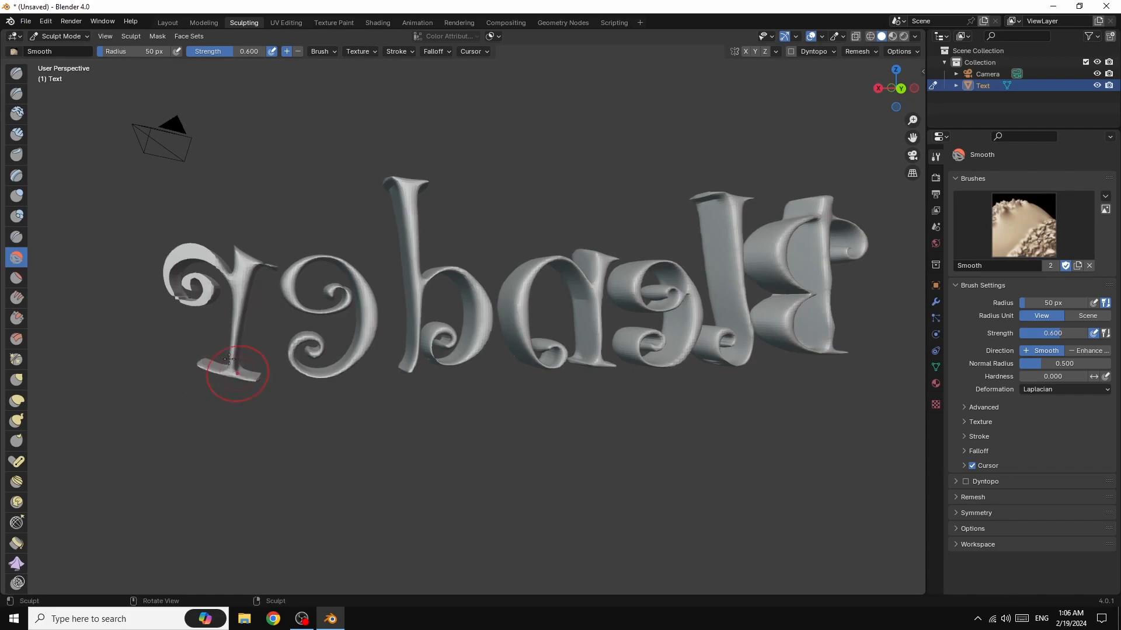
{"action": "mouse_move", "coordinate": [182, 272]}
{"action": "left_mouse_down"}
{"action": "mouse_move", "coordinate": [202, 274]}
{"action": "mouse_move", "coordinate": [206, 295]}
{"action": "mouse_move", "coordinate": [176, 296]}
{"action": "mouse_move", "coordinate": [166, 263]}
{"action": "mouse_move", "coordinate": [193, 248]}
{"action": "mouse_move", "coordinate": [228, 274]}
{"action": "left_mouse_up"}
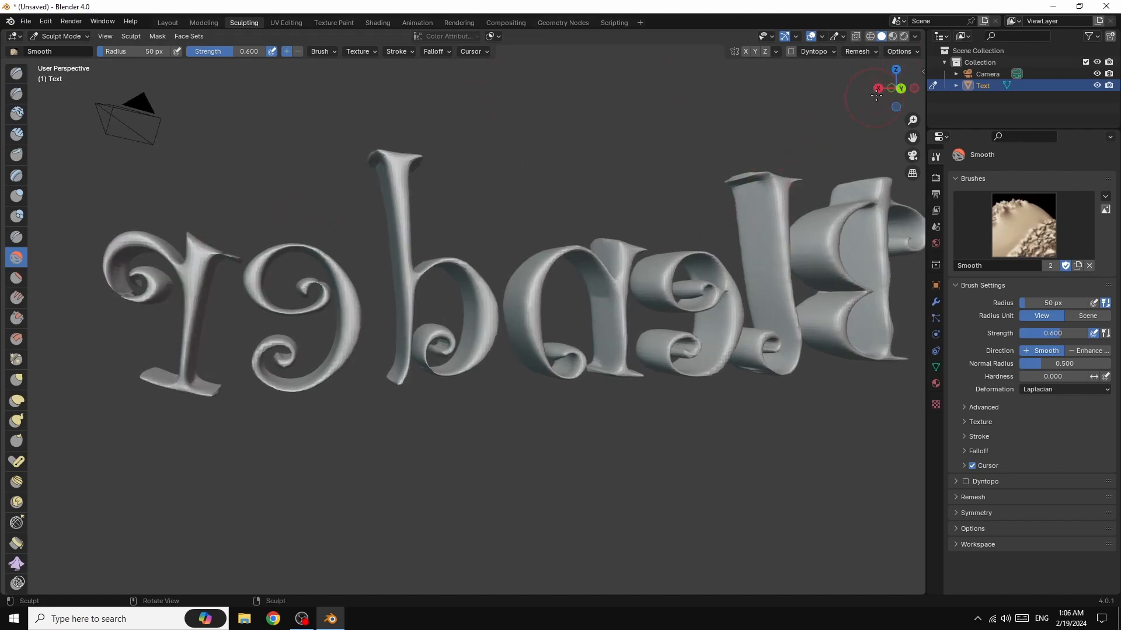
Smooth the front edges of the second "e" and the "r" around their upper curls.
{"action": "left_click_drag", "start_coordinate": [895, 87], "coordinate": [645, 162]}
{"action": "scroll", "coordinate": [665, 169], "scroll_direction": "down", "scroll_amount": 3}
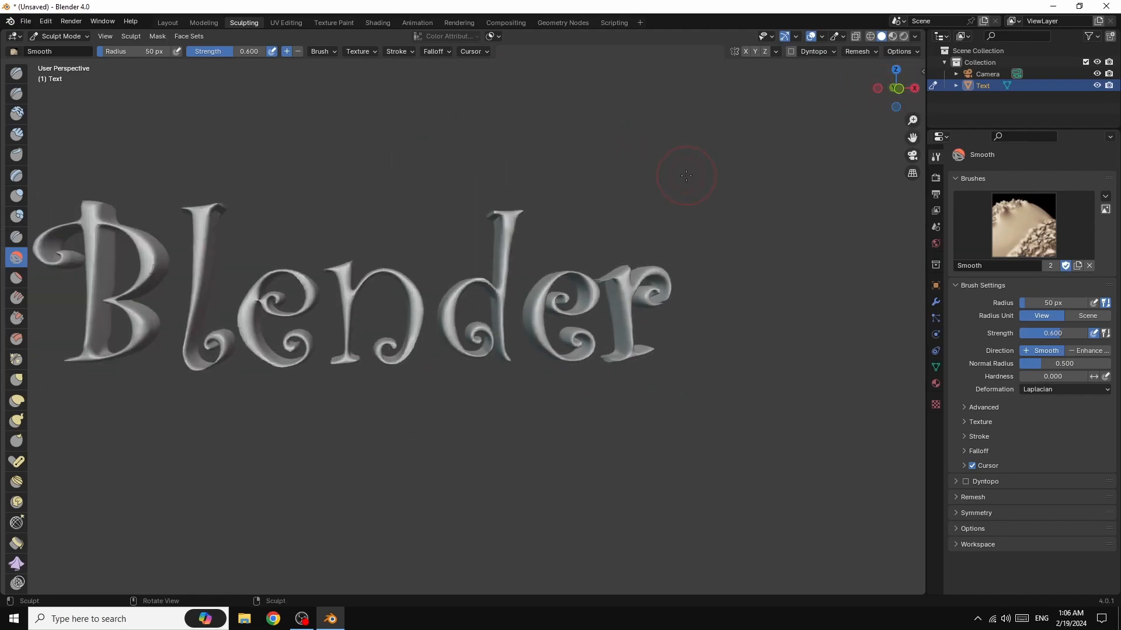
{"action": "mouse_move", "coordinate": [576, 282]}
{"action": "left_mouse_down"}
{"action": "mouse_move", "coordinate": [607, 272]}
{"action": "mouse_move", "coordinate": [626, 298]}
{"action": "mouse_move", "coordinate": [623, 286]}
{"action": "mouse_move", "coordinate": [672, 298]}
{"action": "mouse_move", "coordinate": [675, 287]}
{"action": "left_mouse_up"}
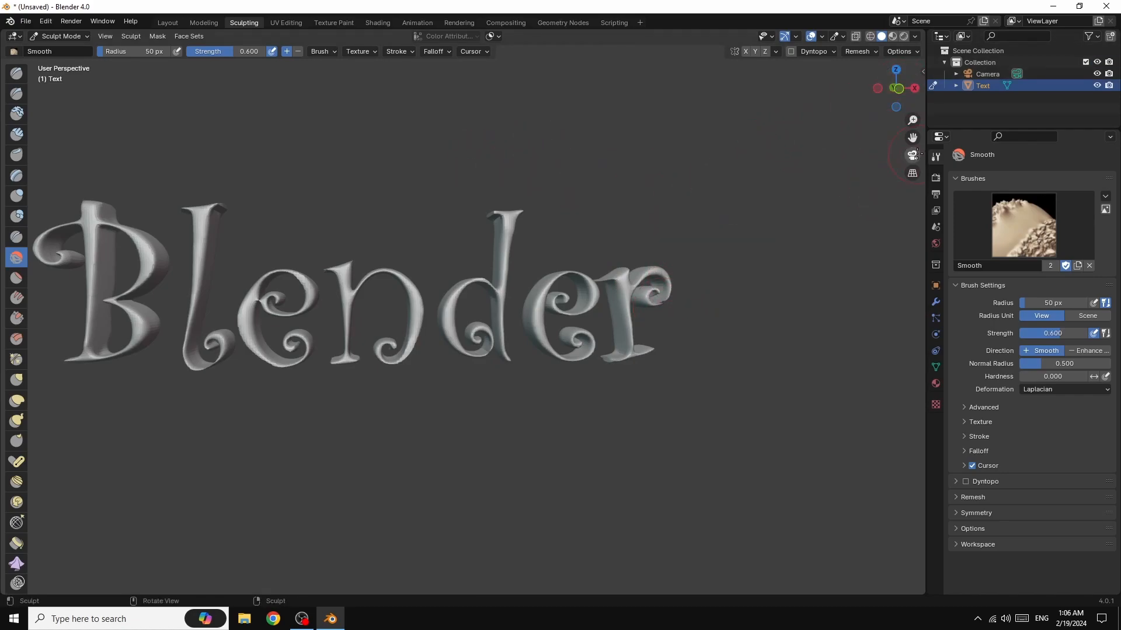
{"action": "left_click_drag", "start_coordinate": [912, 137], "coordinate": [991, 129]}
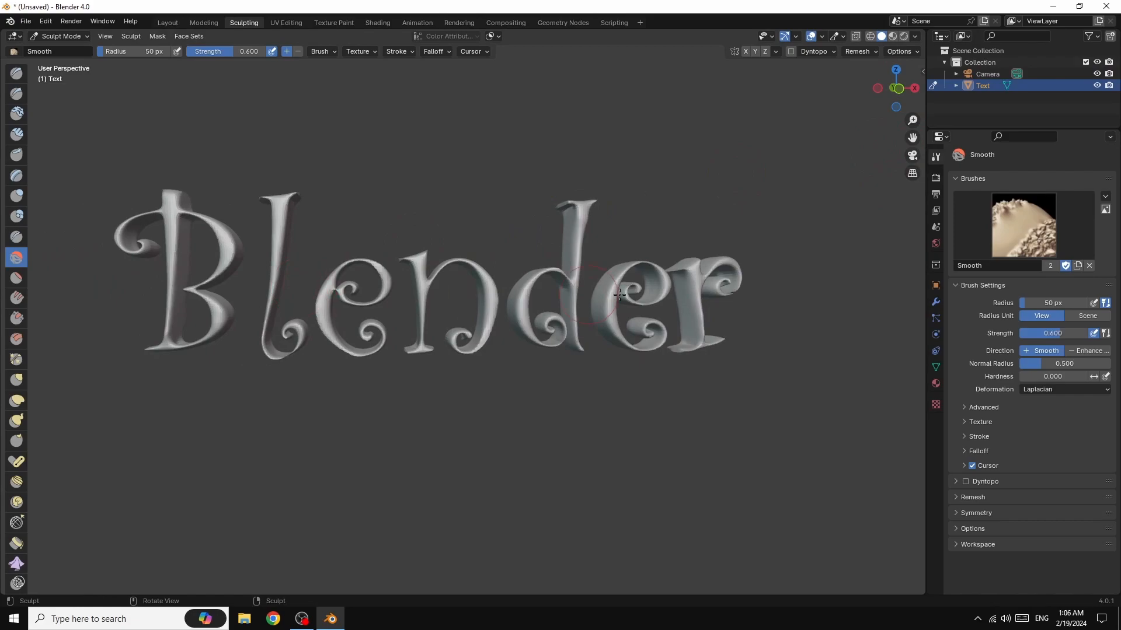
{"action": "left_click_drag", "start_coordinate": [895, 87], "coordinate": [1106, 91]}
{"action": "left_click_drag", "start_coordinate": [896, 89], "coordinate": [895, 90]}
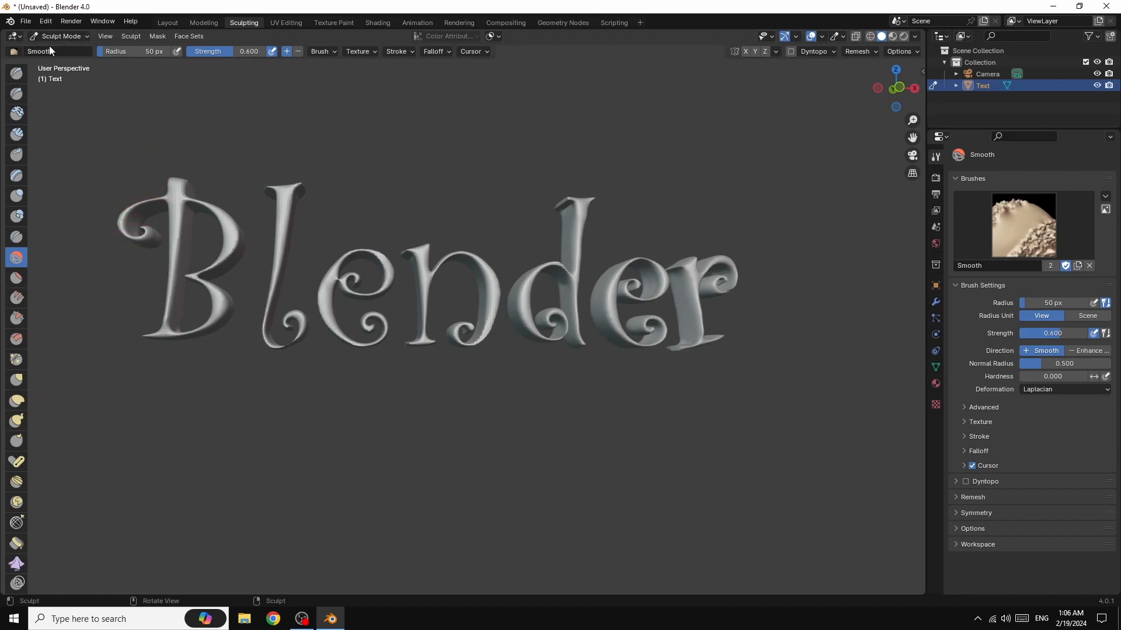
Switch to Object Mode and assign a Sky Texture to the world background color.
{"action": "left_click", "coordinate": [61, 35]}
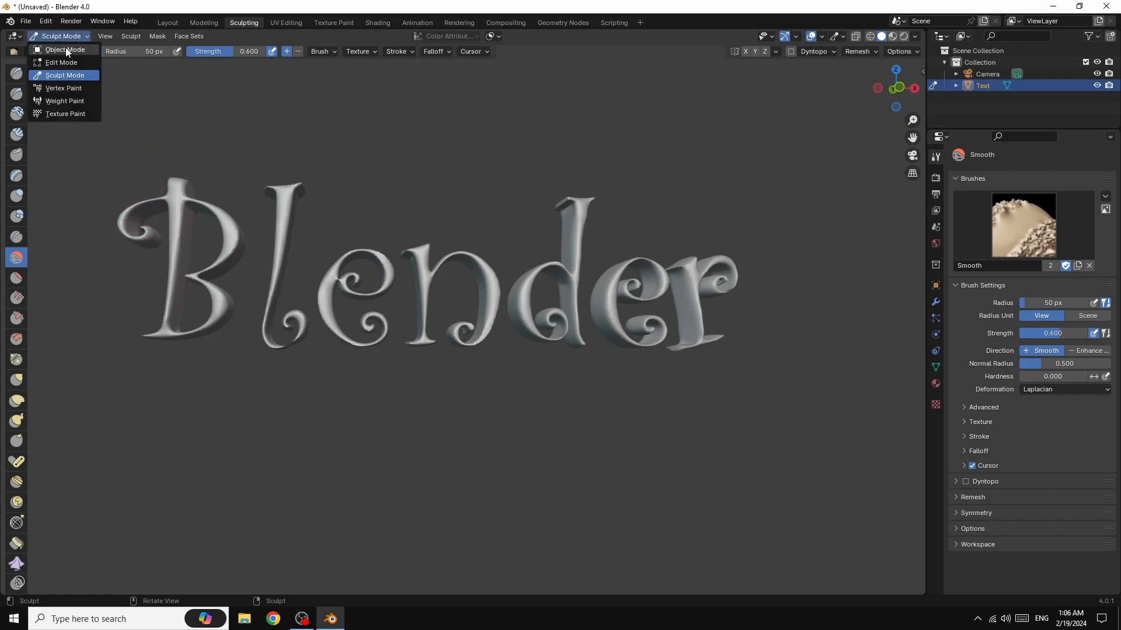
{"action": "left_click", "coordinate": [64, 50]}
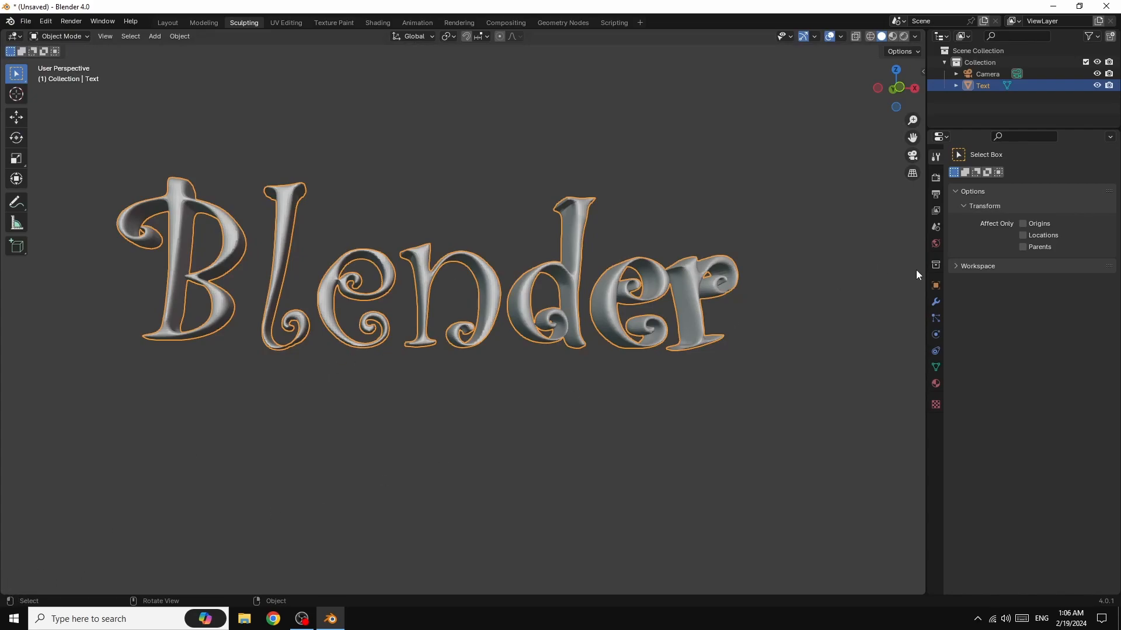
{"action": "left_click", "coordinate": [934, 243]}
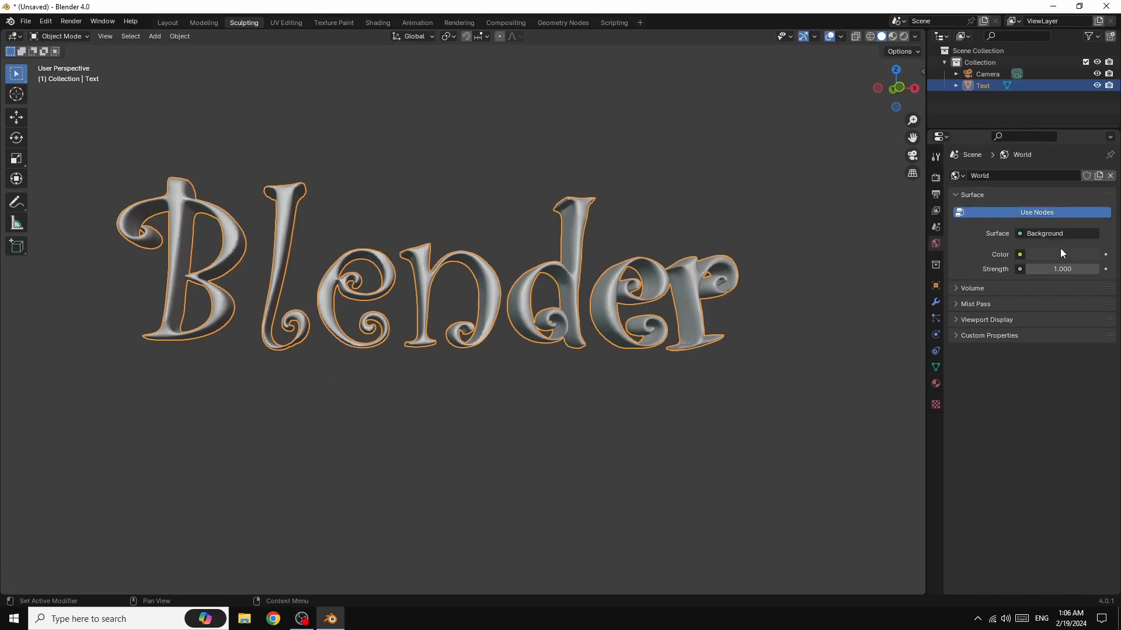
{"action": "left_click", "coordinate": [1020, 254]}
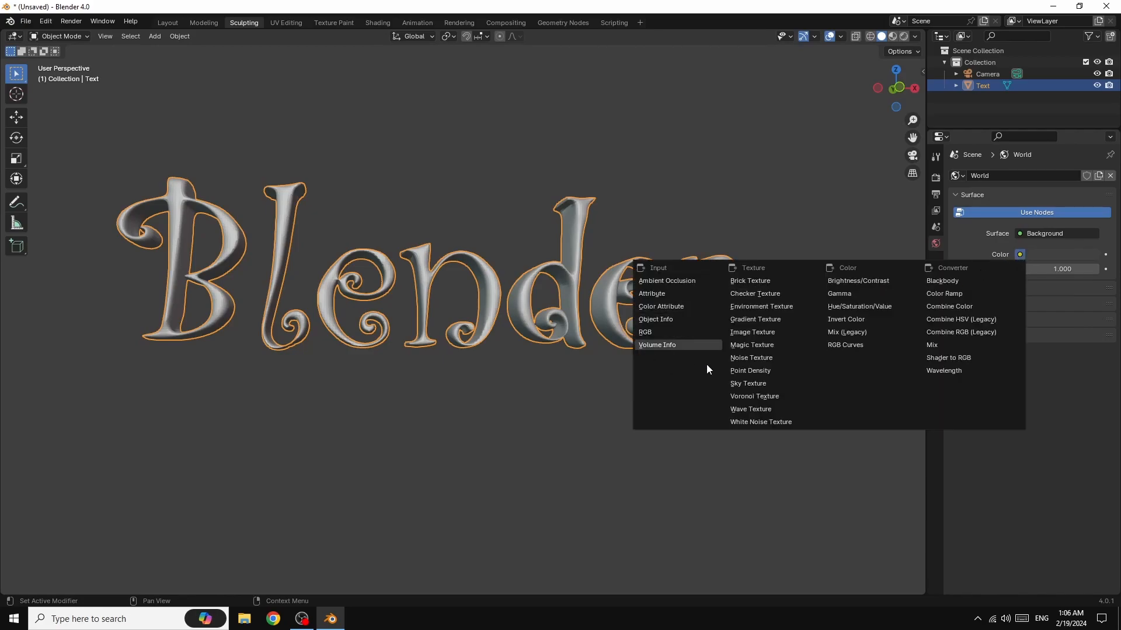
{"action": "left_click", "coordinate": [747, 384]}
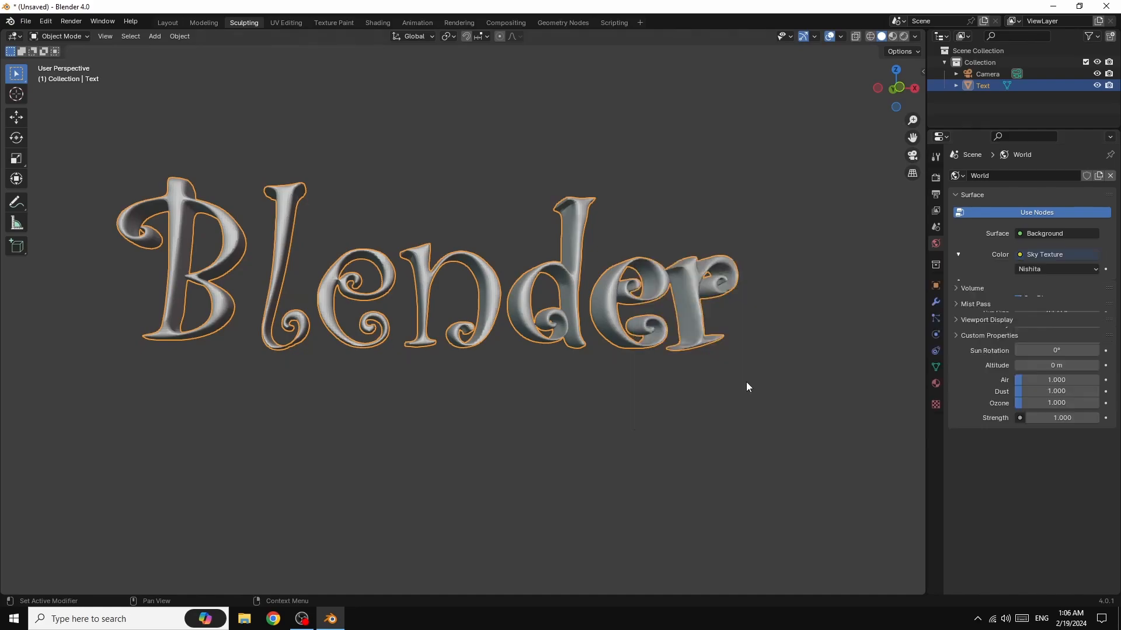
Set the world background strength to 0.3 and the sky's sun rotation to 120°.
{"action": "left_click", "coordinate": [1065, 418]}
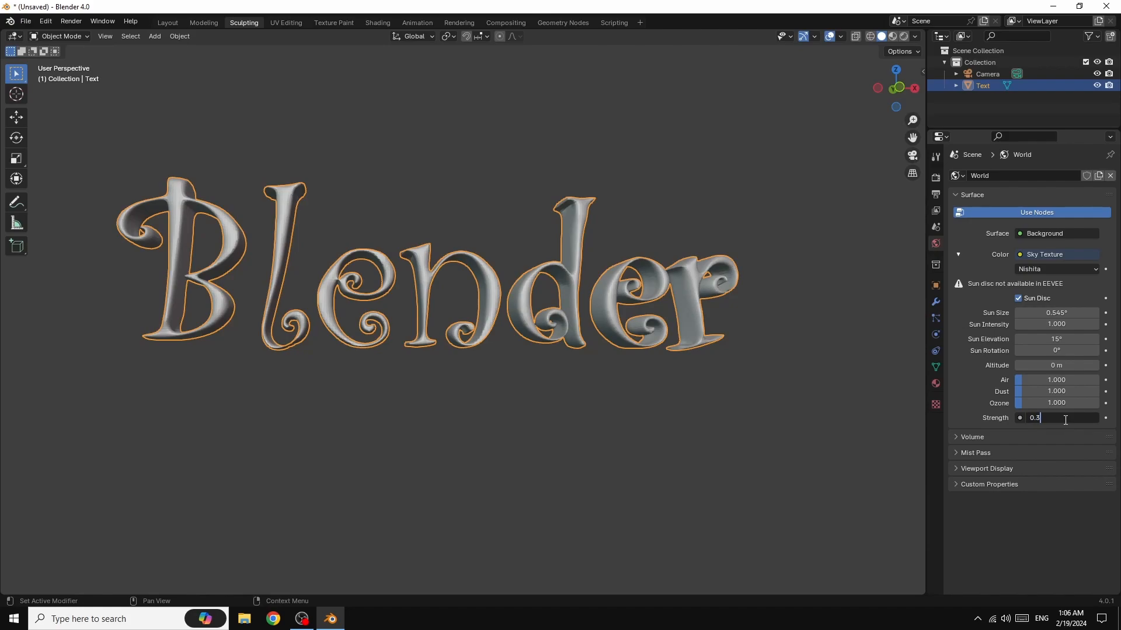
{"action": "type", "text": "0.3"}
{"action": "key", "text": "Return"}
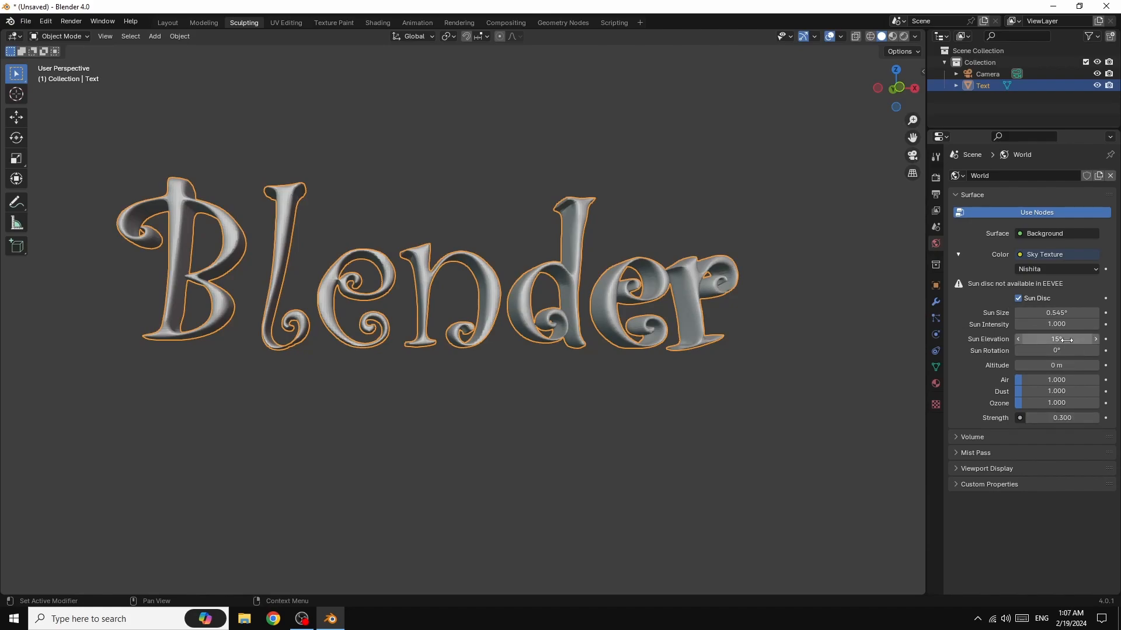
{"action": "left_click", "coordinate": [1055, 351]}
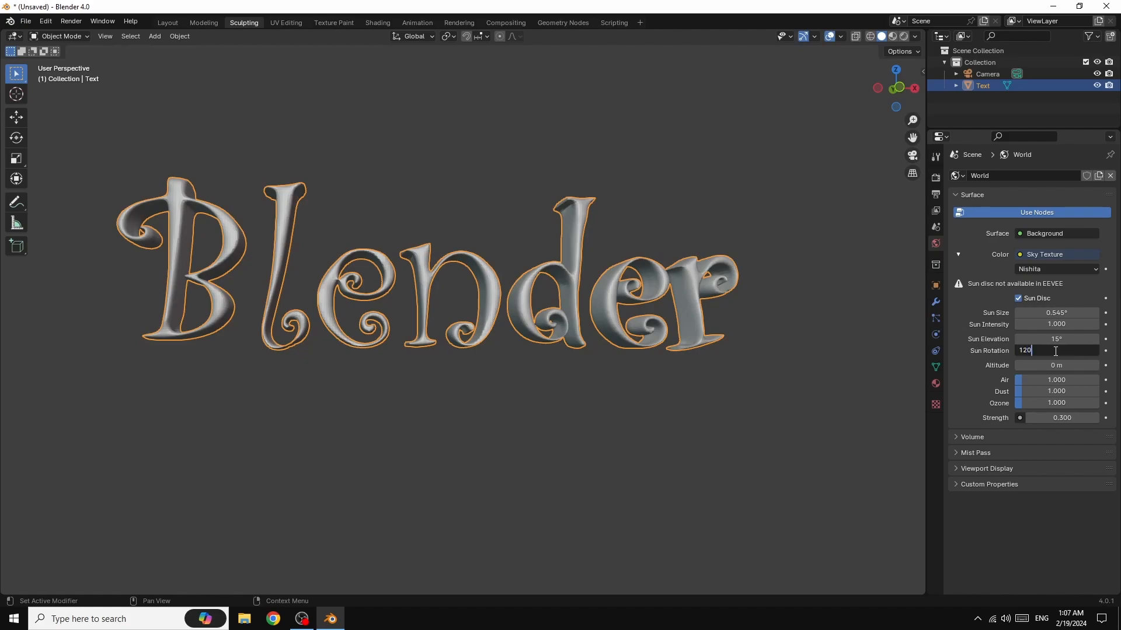
{"action": "key", "text": "Return"}
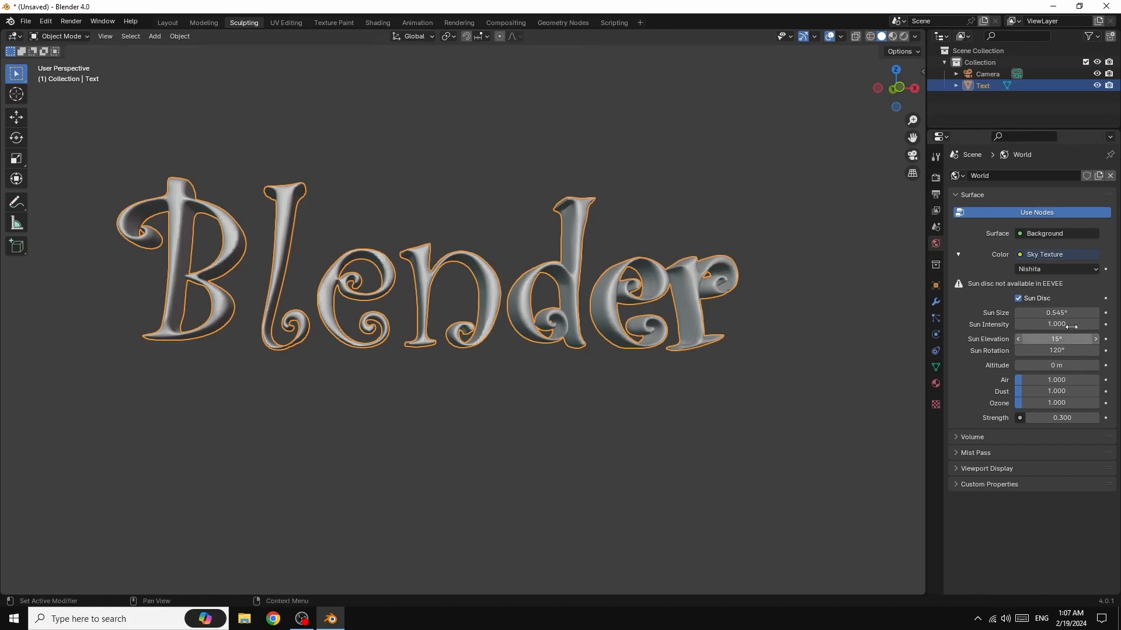
Change the render engine to Cycles and the render device to GPU Compute.
{"action": "left_click", "coordinate": [936, 178]}
{"action": "left_click", "coordinate": [1046, 176]}
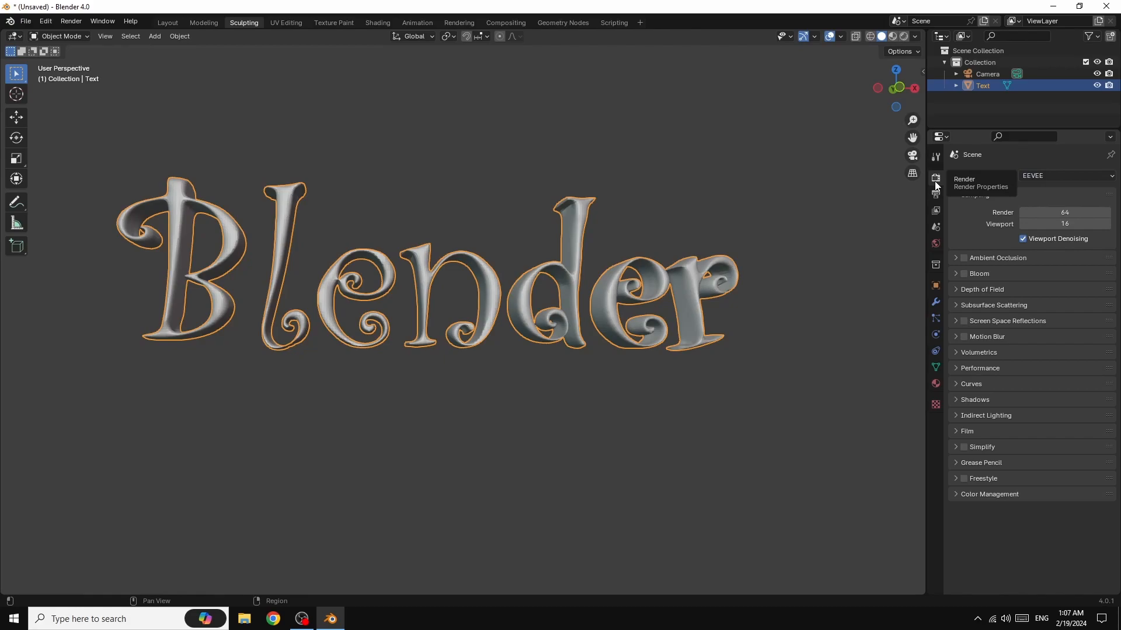
{"action": "left_click", "coordinate": [1055, 173]}
{"action": "left_click", "coordinate": [1042, 214]}
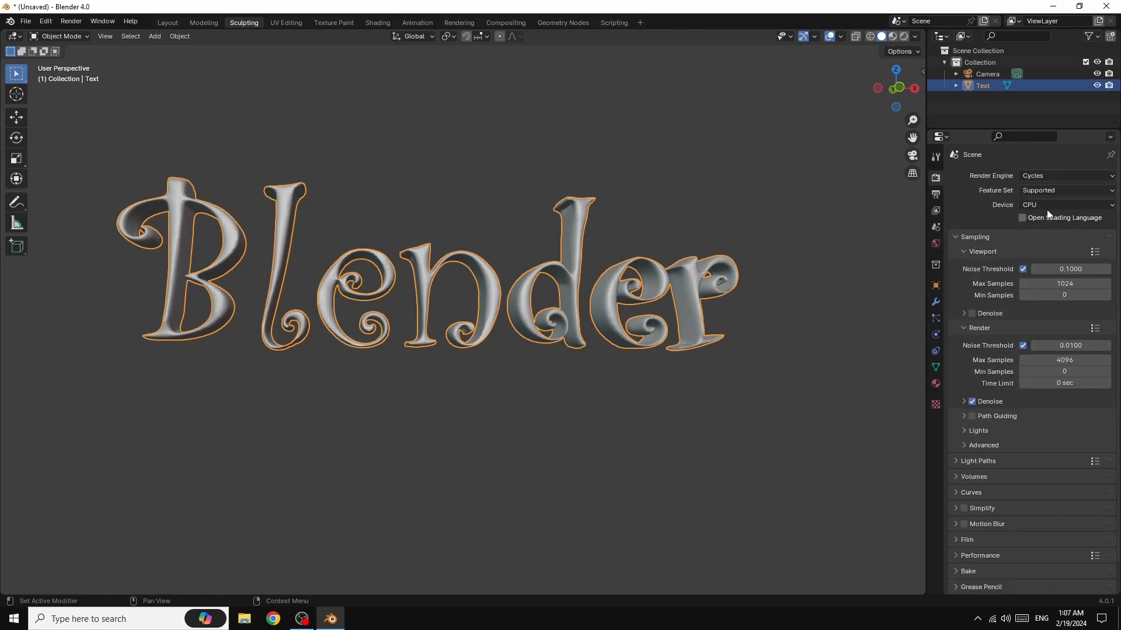
{"action": "left_click", "coordinate": [1039, 207]}
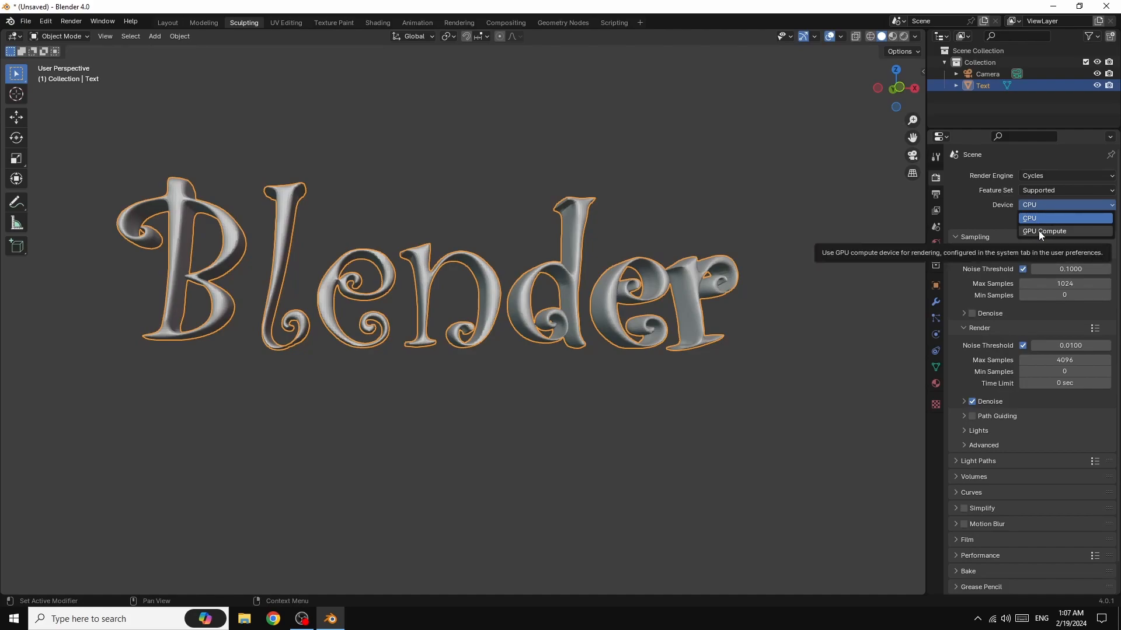
{"action": "left_click", "coordinate": [1038, 230]}
Set the maximum samples to 32 for the viewport and 50 for the final render.
{"action": "left_click", "coordinate": [1064, 272]}
{"action": "type", "text": "32"}
{"action": "key", "text": "Return"}
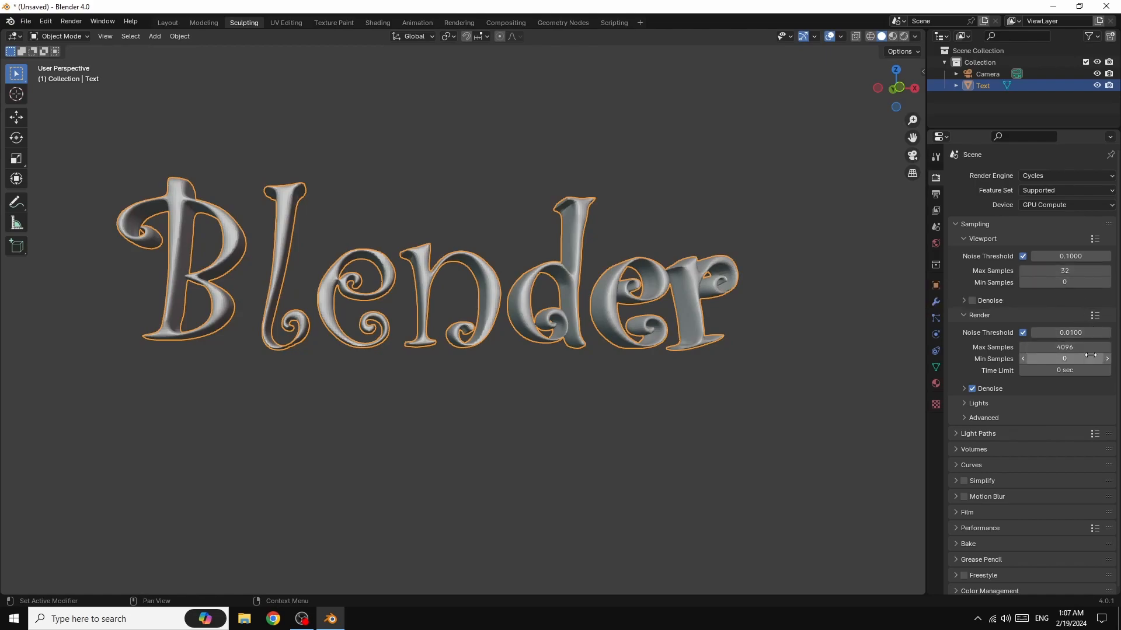
{"action": "left_click", "coordinate": [1069, 349]}
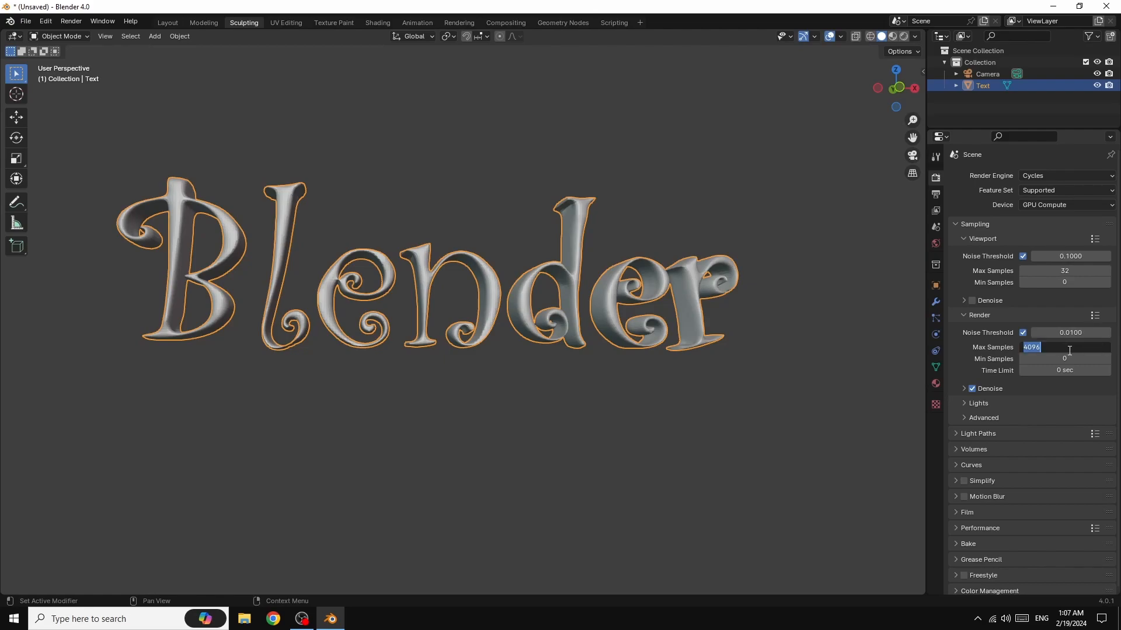
{"action": "type", "text": "50"}
{"action": "key", "text": "Return"}
Set the color management look to Very High Contrast and enable viewport denoising.
{"action": "scroll", "coordinate": [1097, 414], "scroll_direction": "down", "scroll_amount": 1}
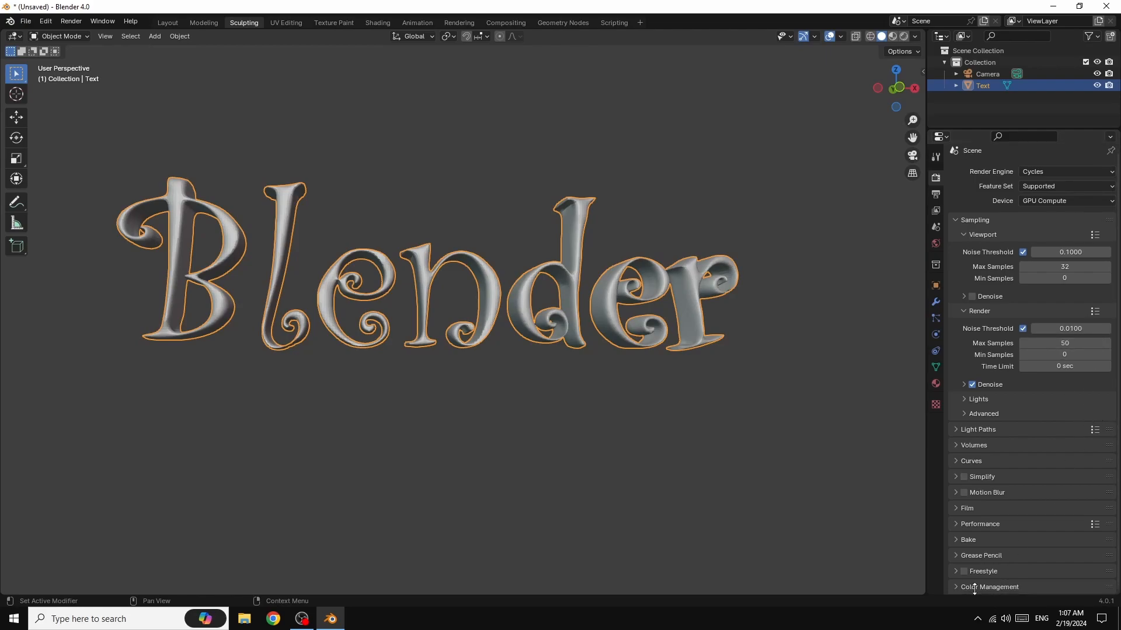
{"action": "left_click", "coordinate": [956, 587]}
{"action": "scroll", "coordinate": [1086, 509], "scroll_direction": "down", "scroll_amount": 4}
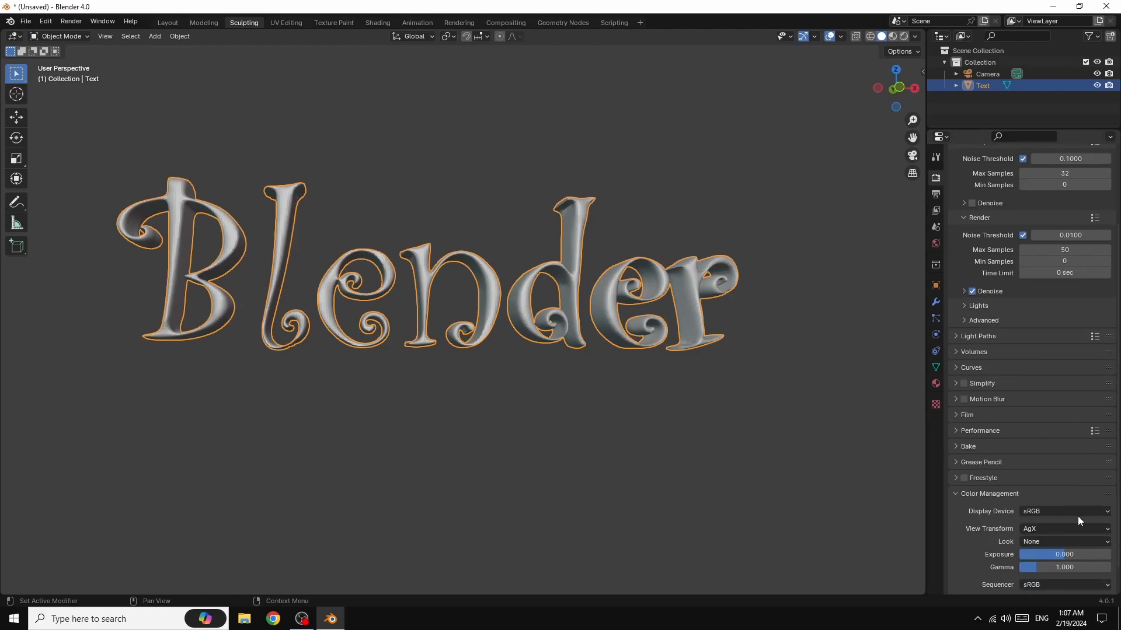
{"action": "left_click", "coordinate": [1032, 542]}
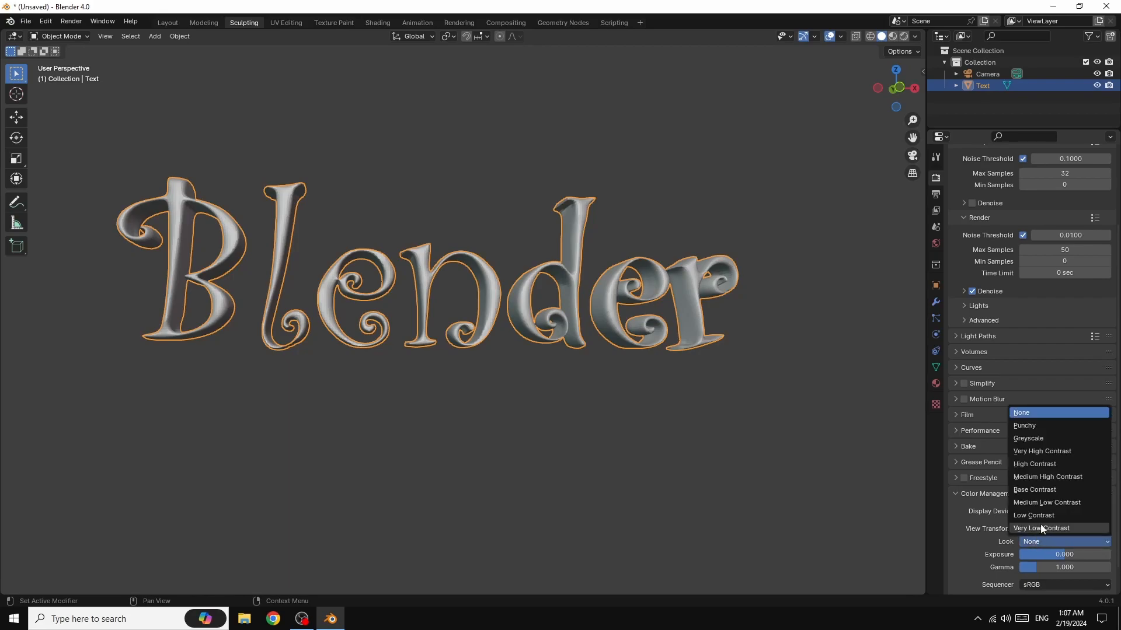
{"action": "left_click", "coordinate": [1038, 453]}
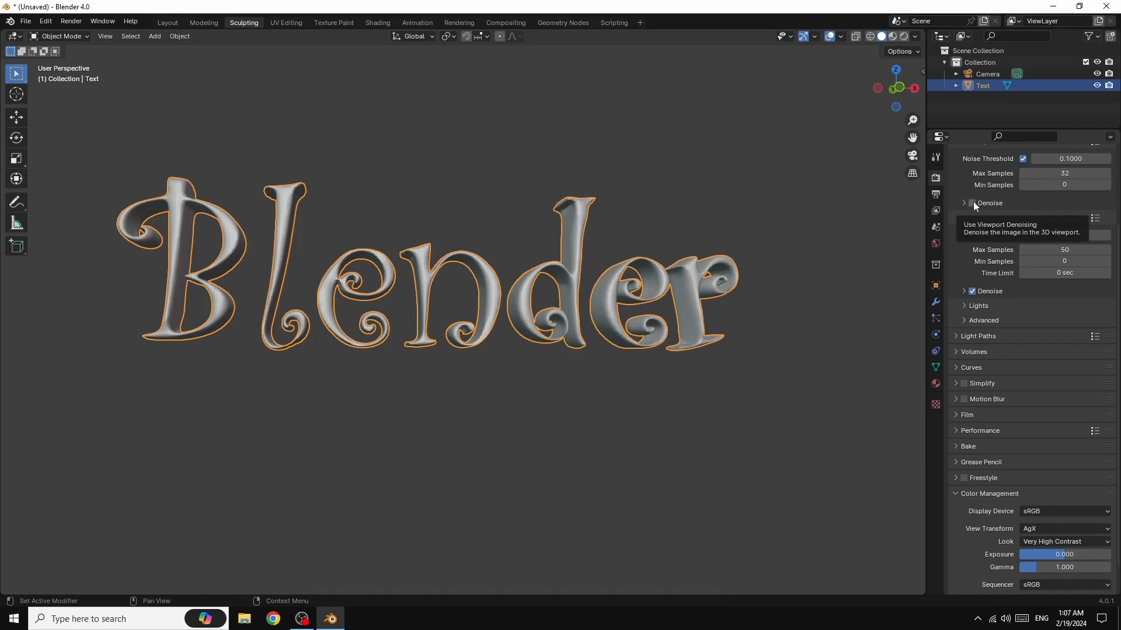
{"action": "left_click", "coordinate": [973, 203]}
{"action": "scroll", "coordinate": [964, 218], "scroll_direction": "up", "scroll_amount": 4}
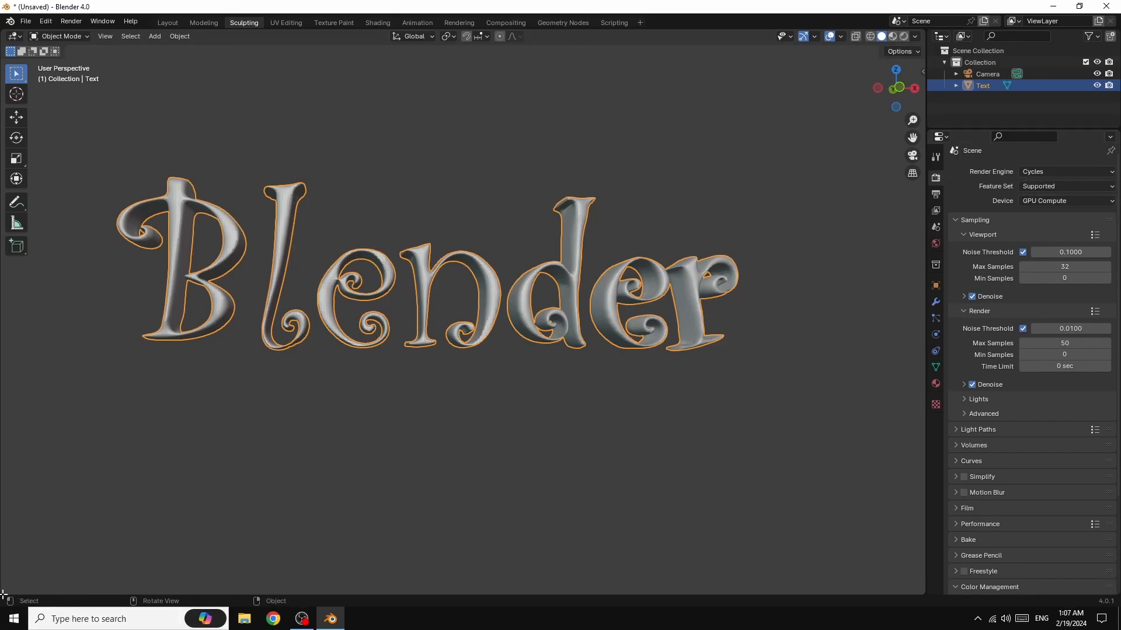
Split the 3D viewport horizontally and turn the lower area into a Shader Editor with its sidebar hidden.
{"action": "left_click_drag", "start_coordinate": [4, 583], "coordinate": [37, 322]}
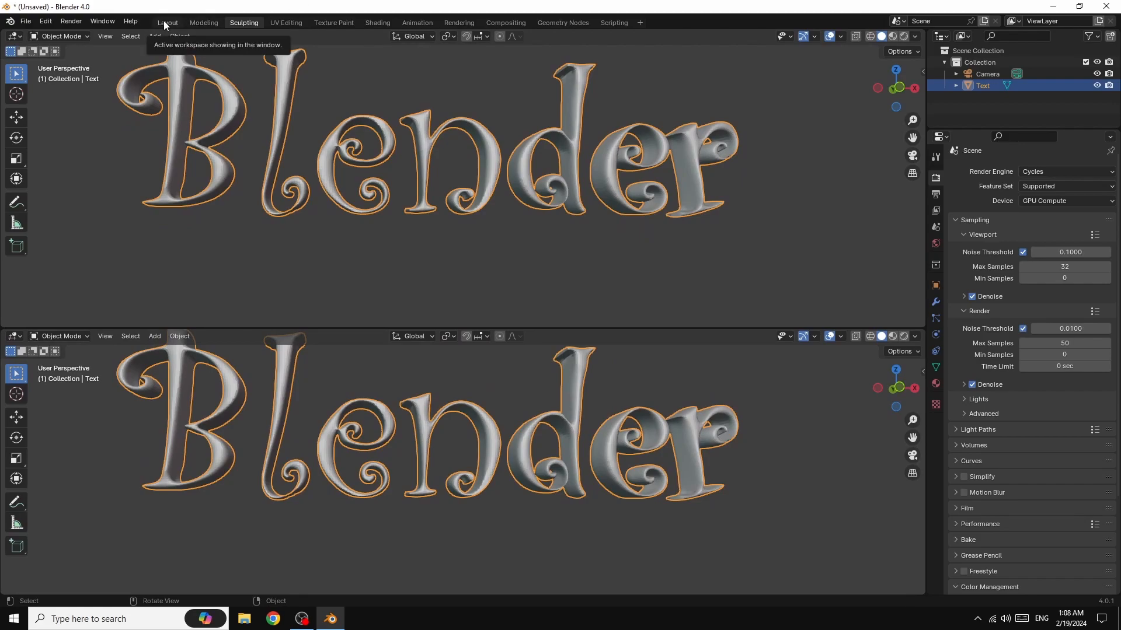
{"action": "left_click", "coordinate": [14, 336]}
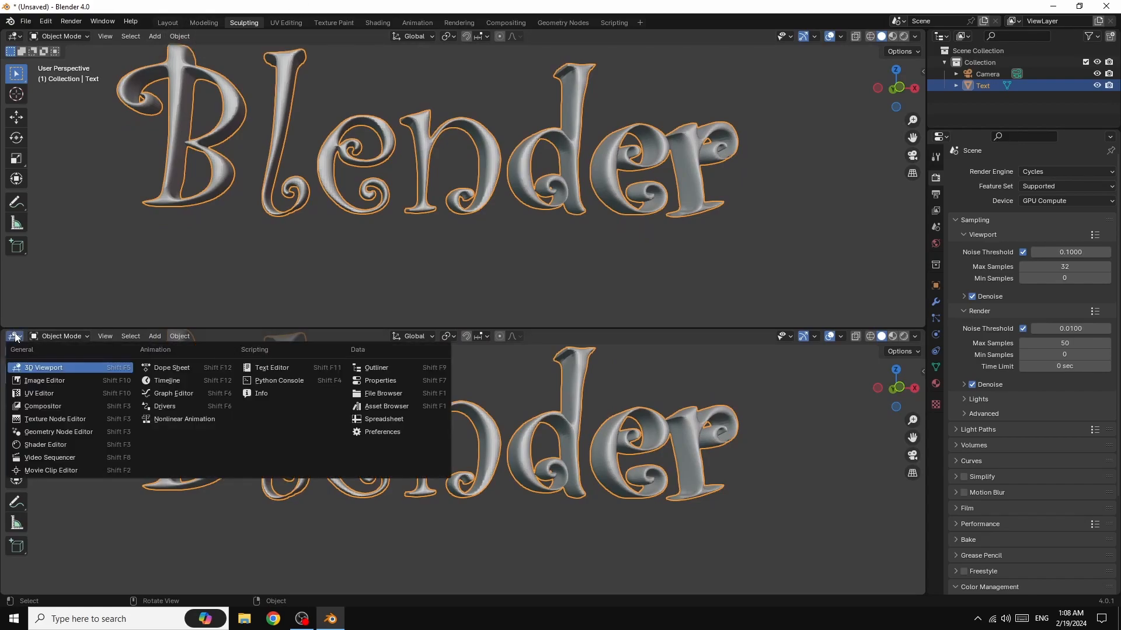
{"action": "left_click", "coordinate": [42, 446]}
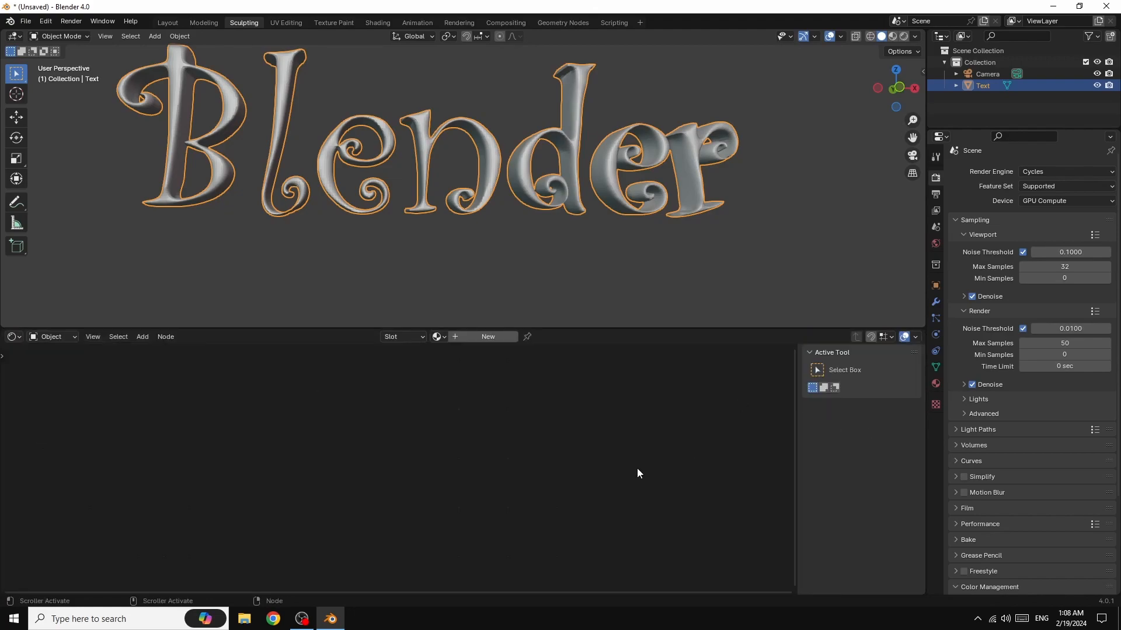
{"action": "key", "text": "n"}
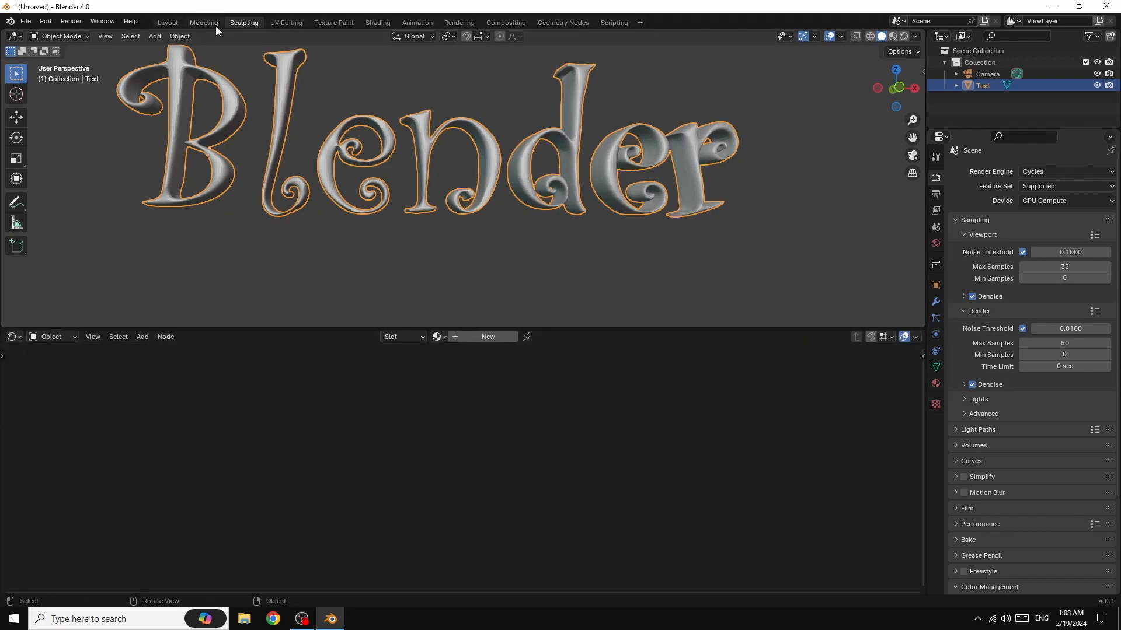
In the Layout workspace, add a mesh plane at the text's base and scale it up to about 8.5 times.
{"action": "left_click", "coordinate": [167, 22]}
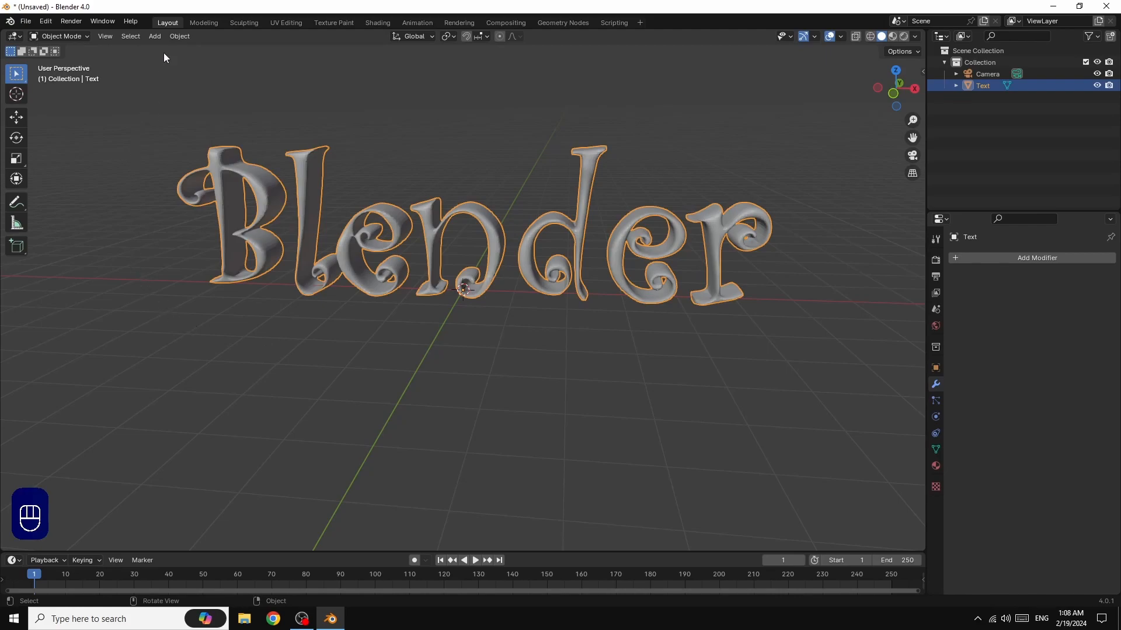
{"action": "left_click", "coordinate": [156, 37]}
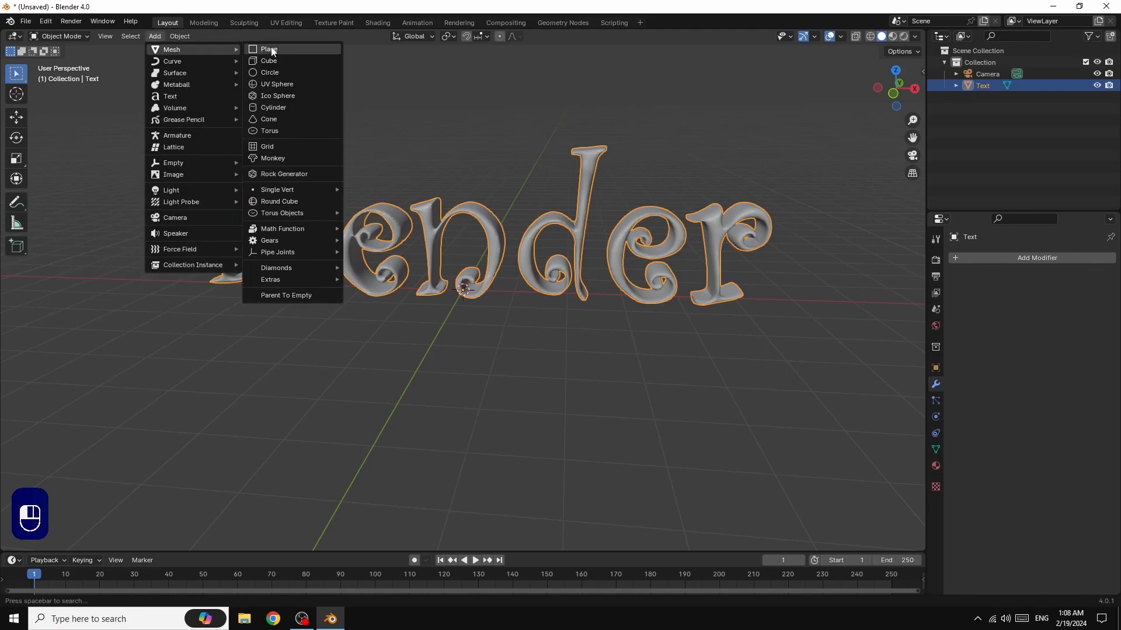
{"action": "left_click", "coordinate": [272, 51]}
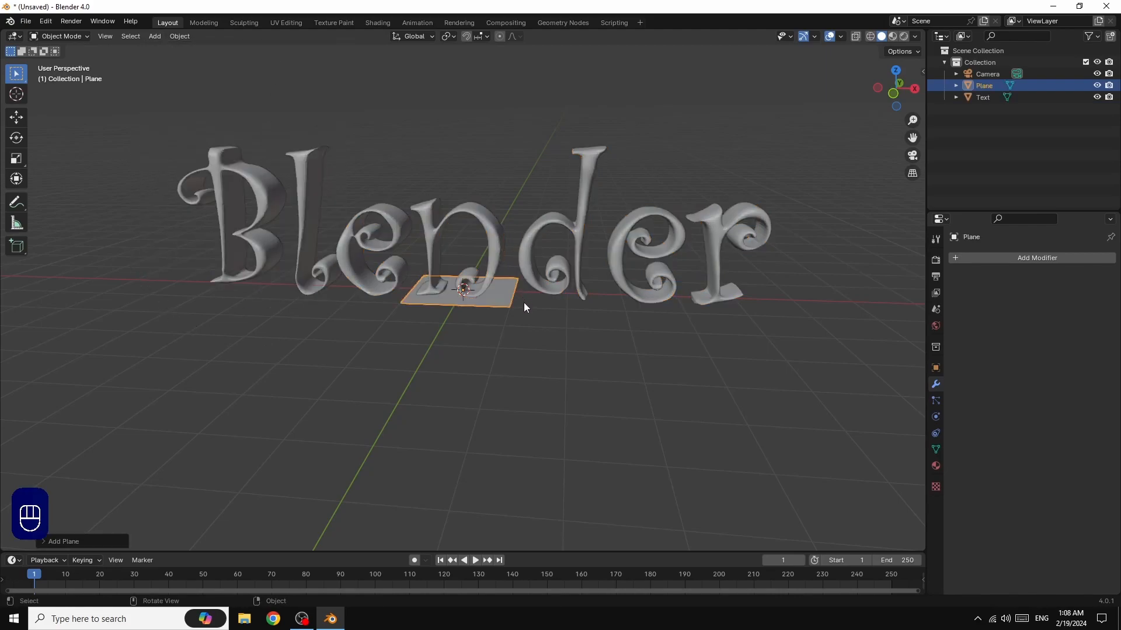
{"action": "key", "text": "s"}
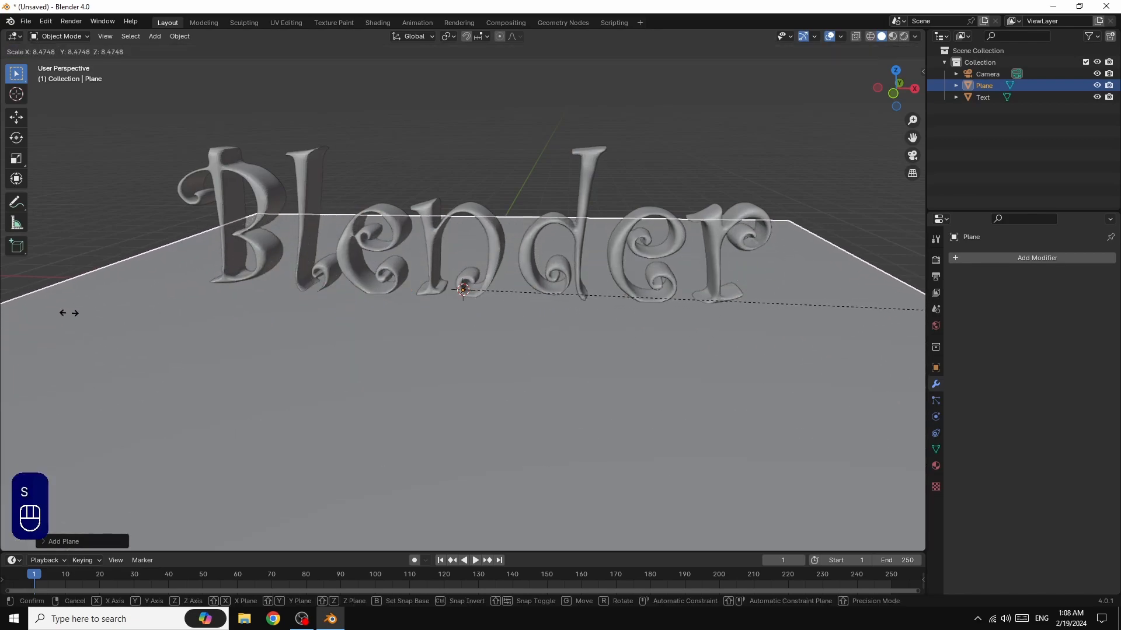
{"action": "left_click", "coordinate": [99, 307]}
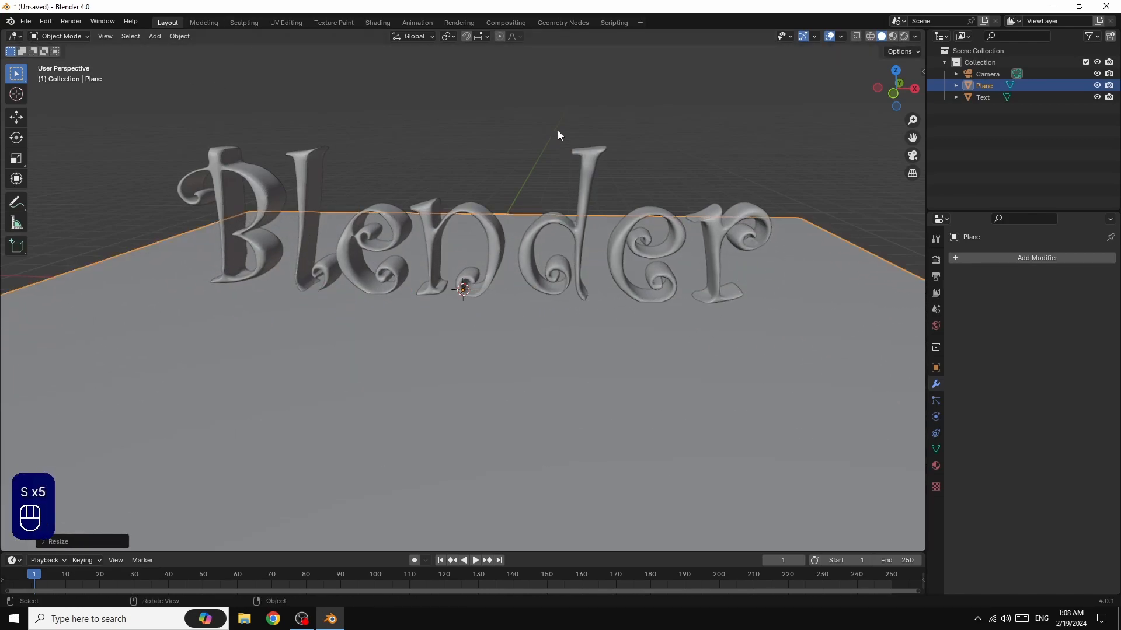
Move the plane along the Z axis so it sits just beneath the bottoms of the letters, and deselect it.
{"action": "left_click_drag", "start_coordinate": [894, 90], "coordinate": [894, 66]}
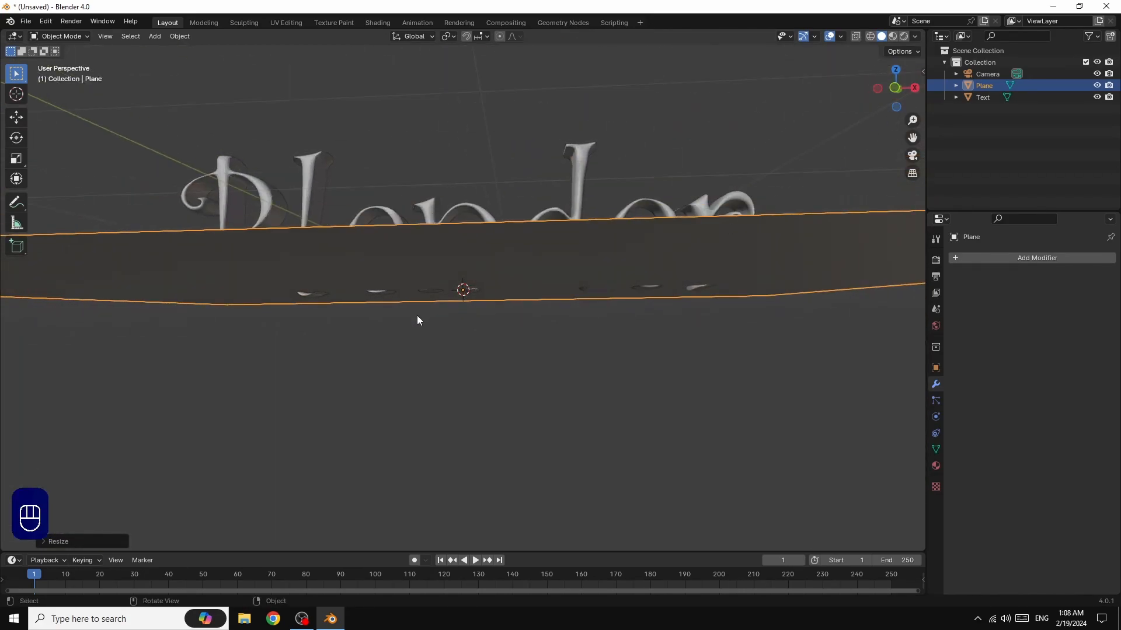
{"action": "key", "text": "g"}
{"action": "key", "text": "z"}
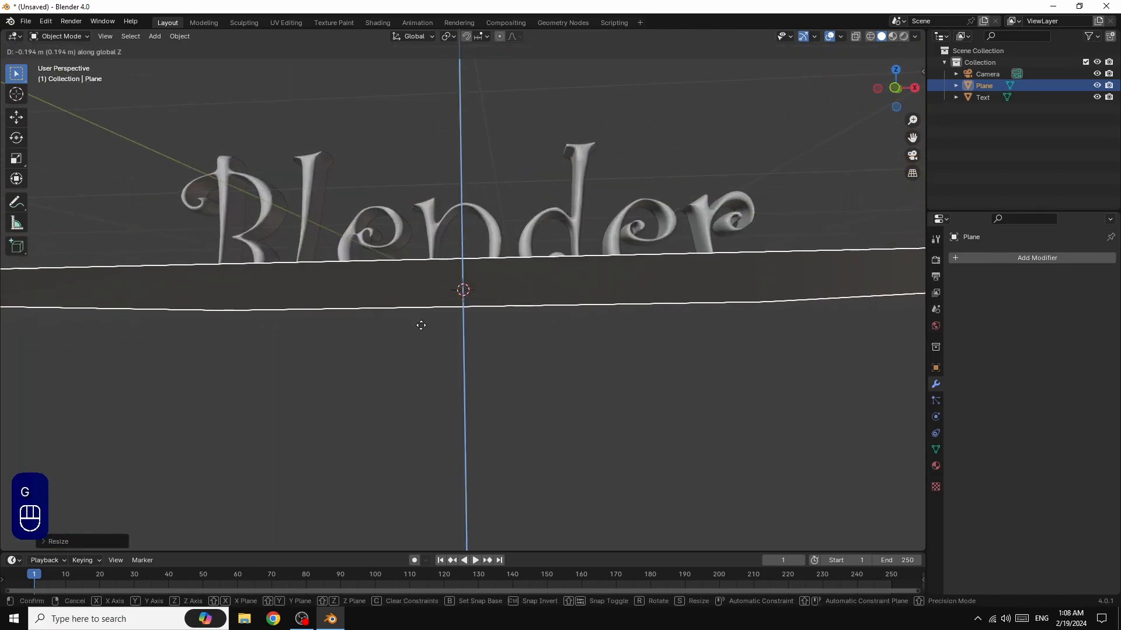
{"action": "left_click", "coordinate": [421, 326]}
{"action": "mouse_move", "coordinate": [911, 87]}
{"action": "left_mouse_down"}
{"action": "mouse_move", "coordinate": [911, 98]}
{"action": "mouse_move", "coordinate": [920, 86]}
{"action": "left_mouse_up"}
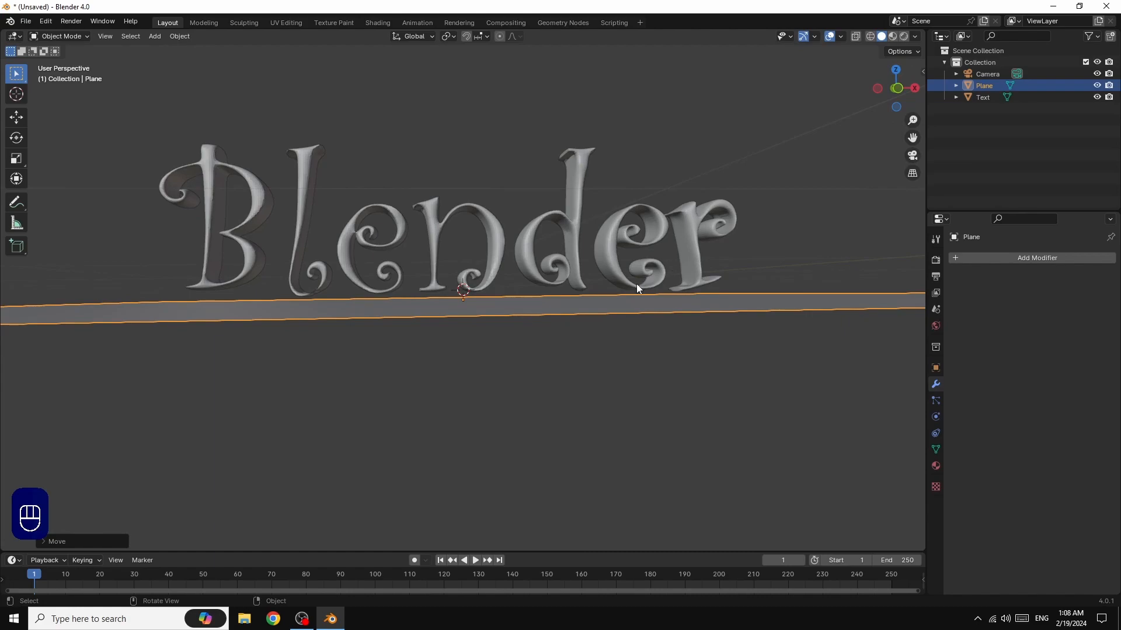
{"action": "key", "text": "g"}
{"action": "key", "text": "z"}
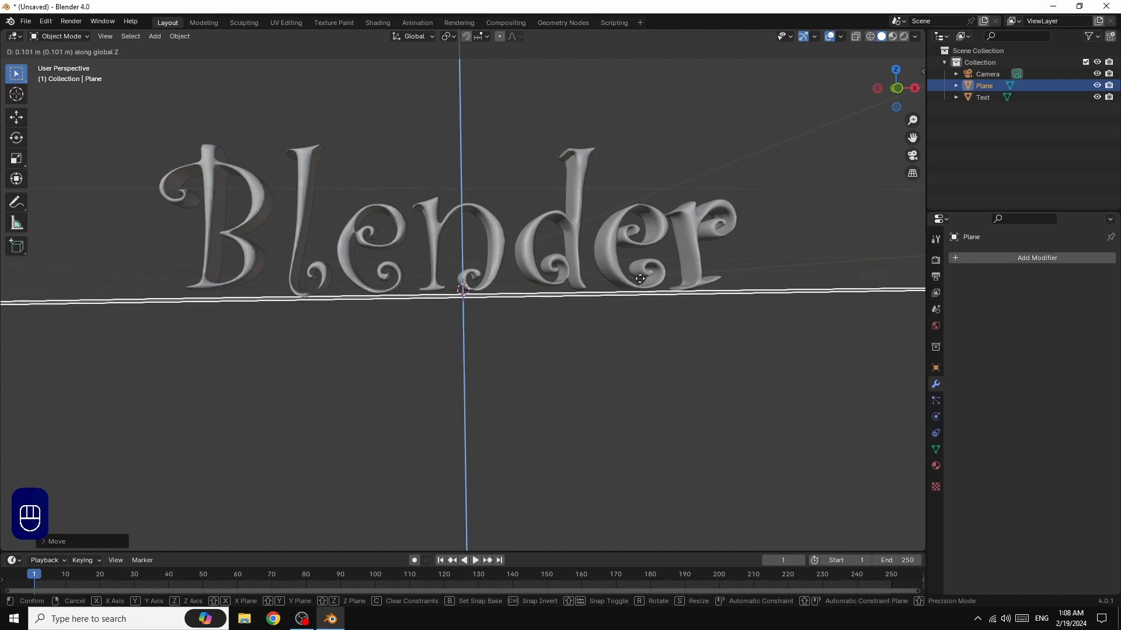
{"action": "left_click", "coordinate": [640, 280]}
{"action": "left_click_drag", "start_coordinate": [911, 86], "coordinate": [843, 113]}
{"action": "left_click", "coordinate": [826, 141]}
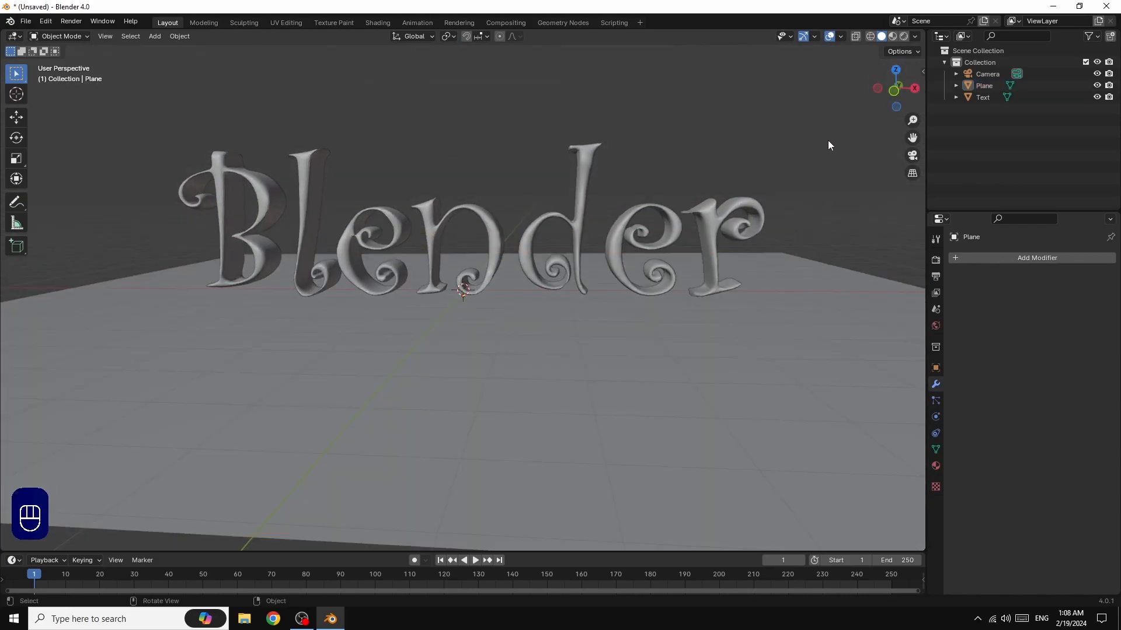
Switch to the camera view and lock the camera to the view.
{"action": "key", "text": "KP_0"}
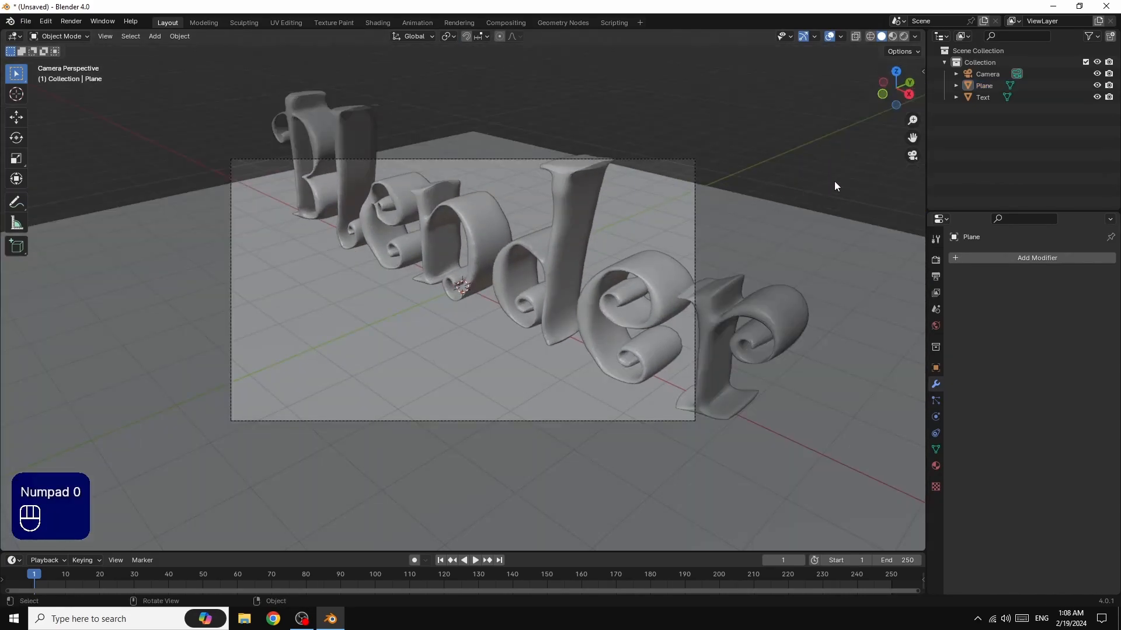
{"action": "key", "text": "n"}
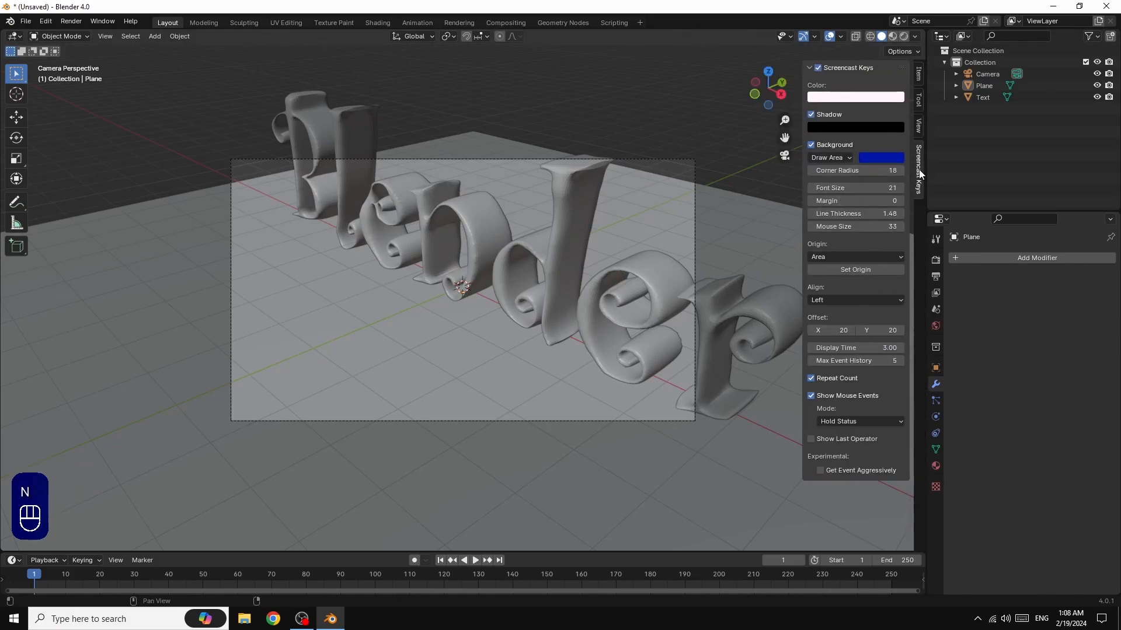
{"action": "left_click", "coordinate": [919, 124]}
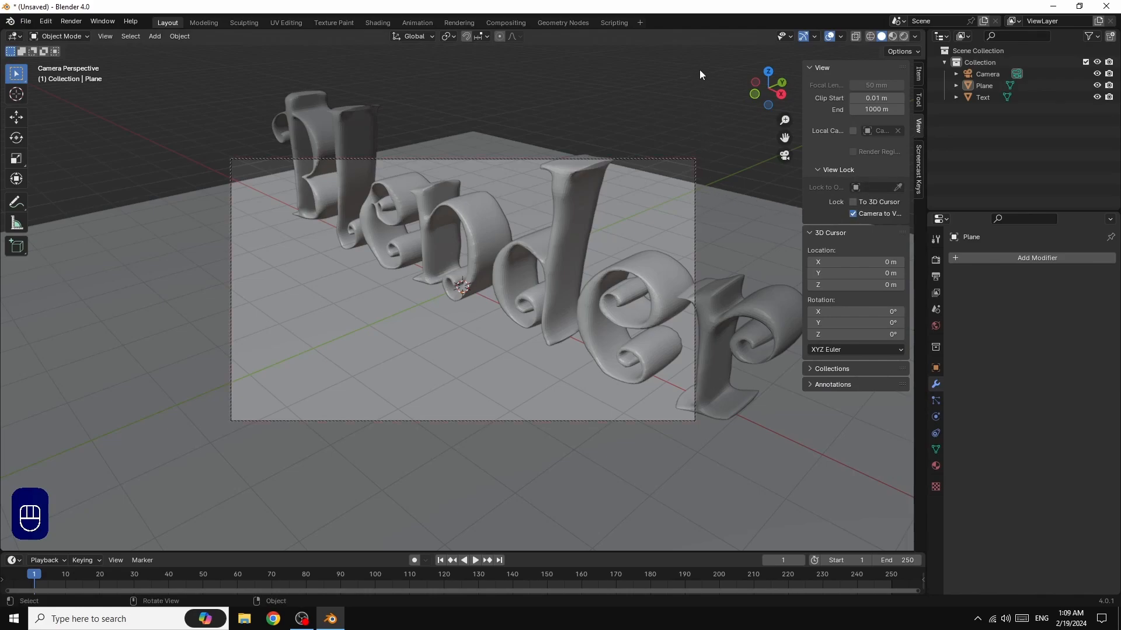
{"action": "key", "text": "n"}
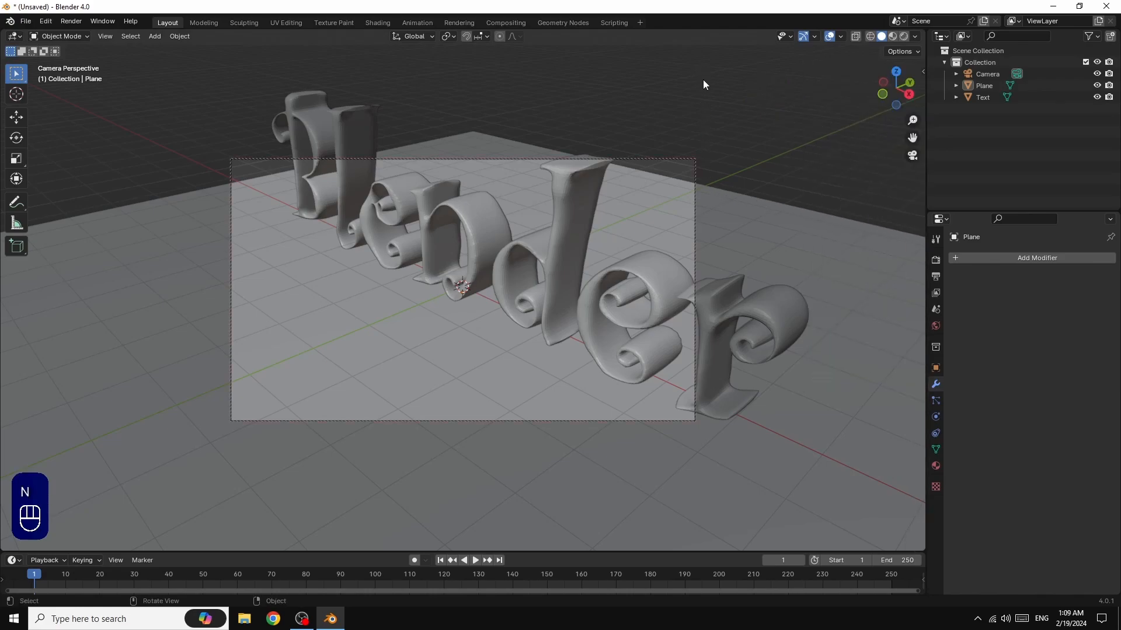
Turn the camera toward the front of the text and move it back until the whole word fits the frame.
{"action": "left_click_drag", "start_coordinate": [901, 104], "coordinate": [819, 112]}
{"action": "scroll", "coordinate": [842, 196], "scroll_direction": "down", "scroll_amount": 2}
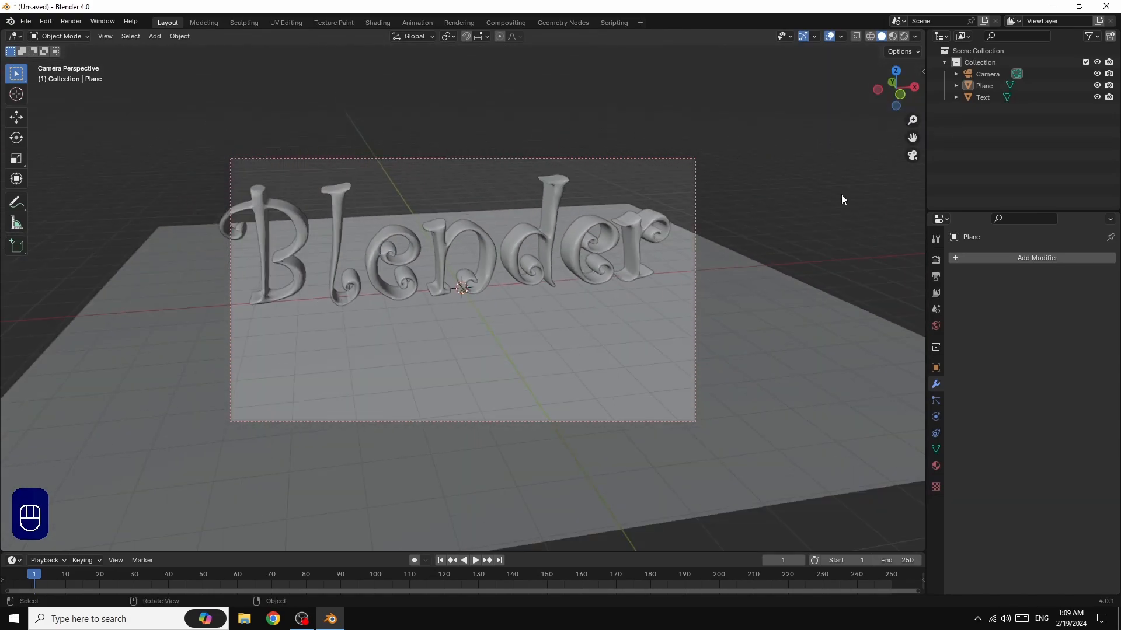
{"action": "scroll", "coordinate": [841, 199], "scroll_direction": "down", "scroll_amount": 2}
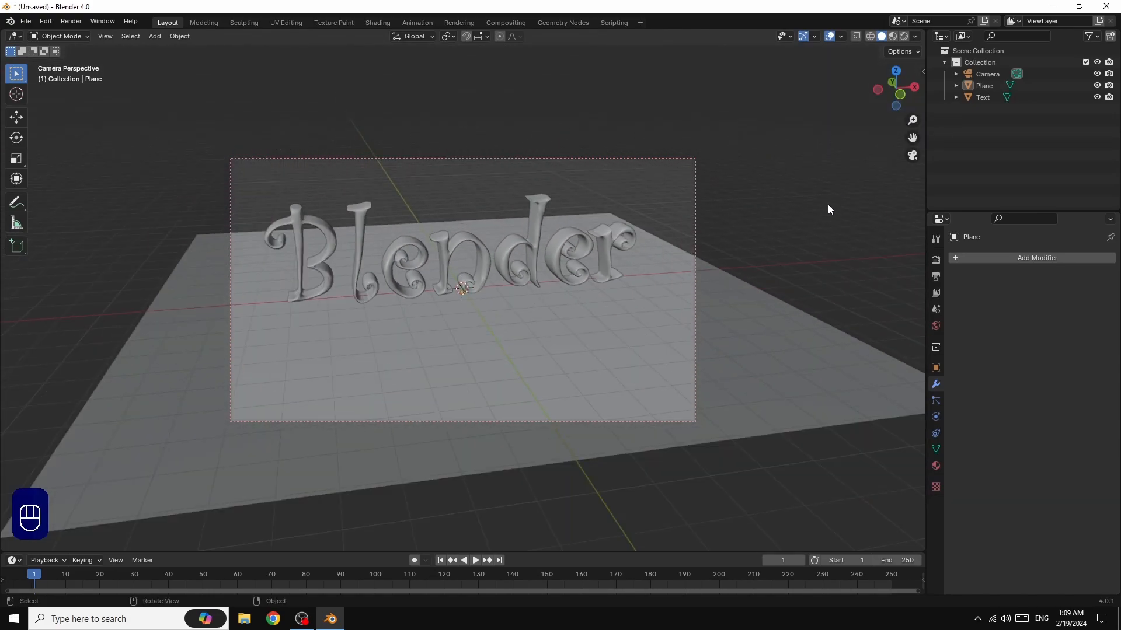
Scale up the ground plane so it extends well past both sides of the camera frame.
{"action": "left_click", "coordinate": [733, 322]}
{"action": "key", "text": "s"}
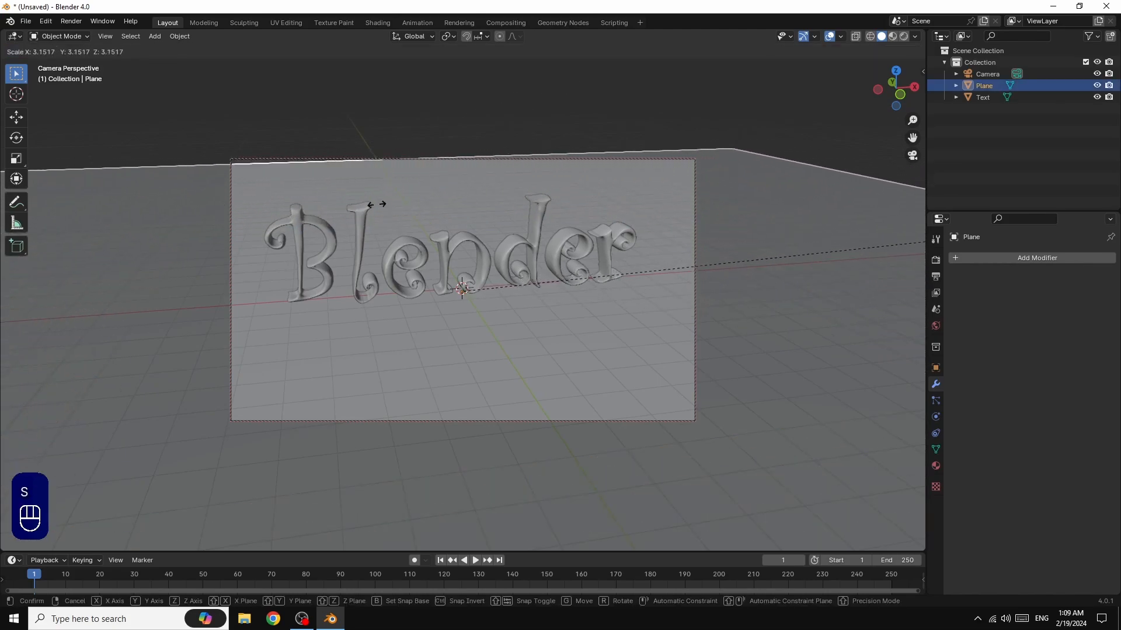
{"action": "left_click", "coordinate": [876, 326]}
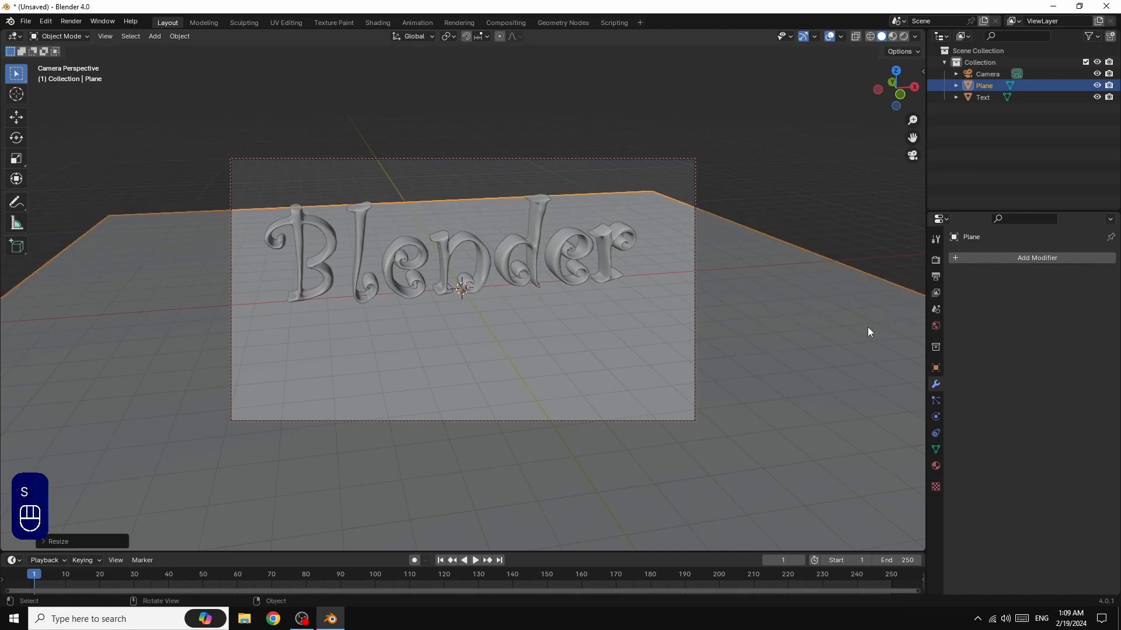
Bring the camera to a low, nearly front-on angle on the text and display the viewport in rendered shading.
{"action": "mouse_move", "coordinate": [899, 89]}
{"action": "left_mouse_down"}
{"action": "mouse_move", "coordinate": [881, 89]}
{"action": "mouse_move", "coordinate": [897, 79]}
{"action": "left_mouse_up"}
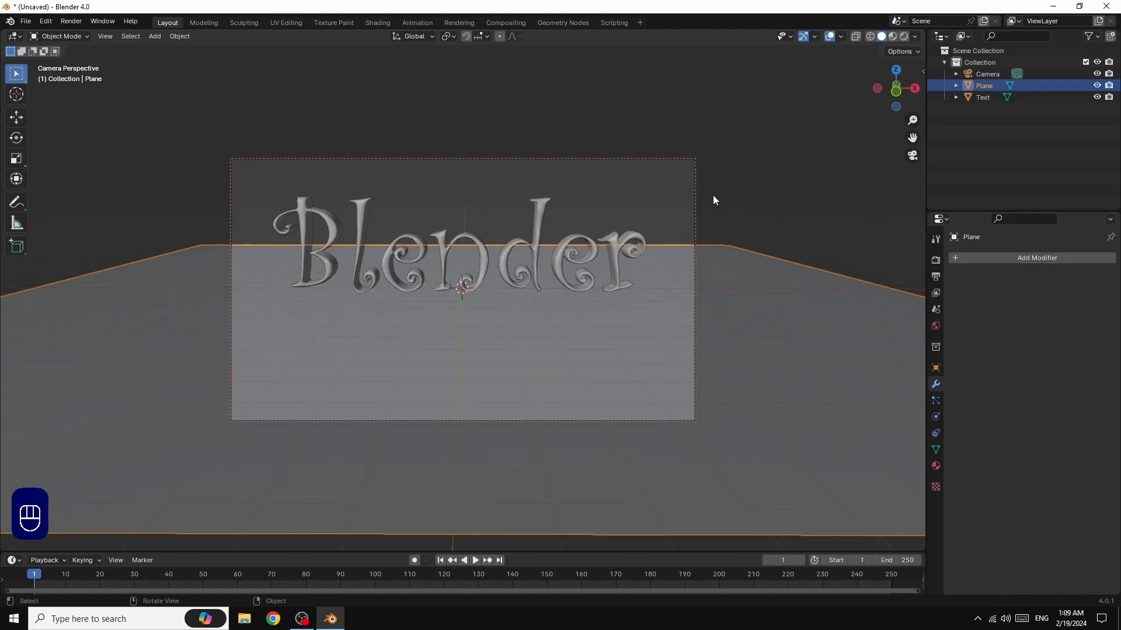
{"action": "left_click", "coordinate": [903, 37]}
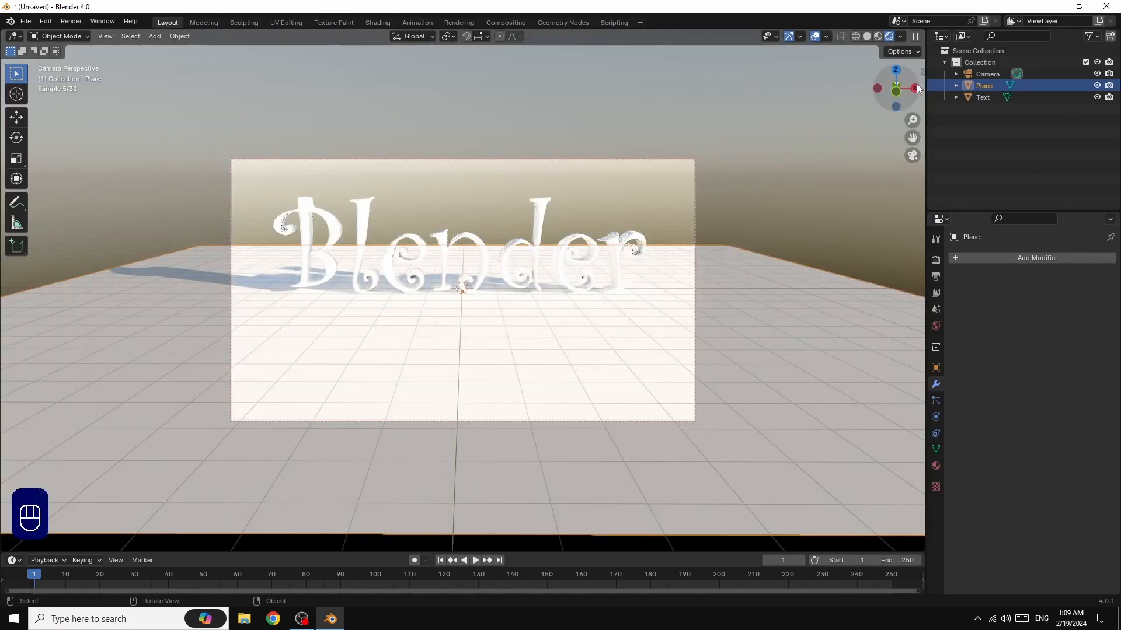
{"action": "mouse_move", "coordinate": [917, 89]}
{"action": "left_mouse_down"}
{"action": "mouse_move", "coordinate": [919, 76]}
{"action": "mouse_move", "coordinate": [915, 88]}
{"action": "left_mouse_up"}
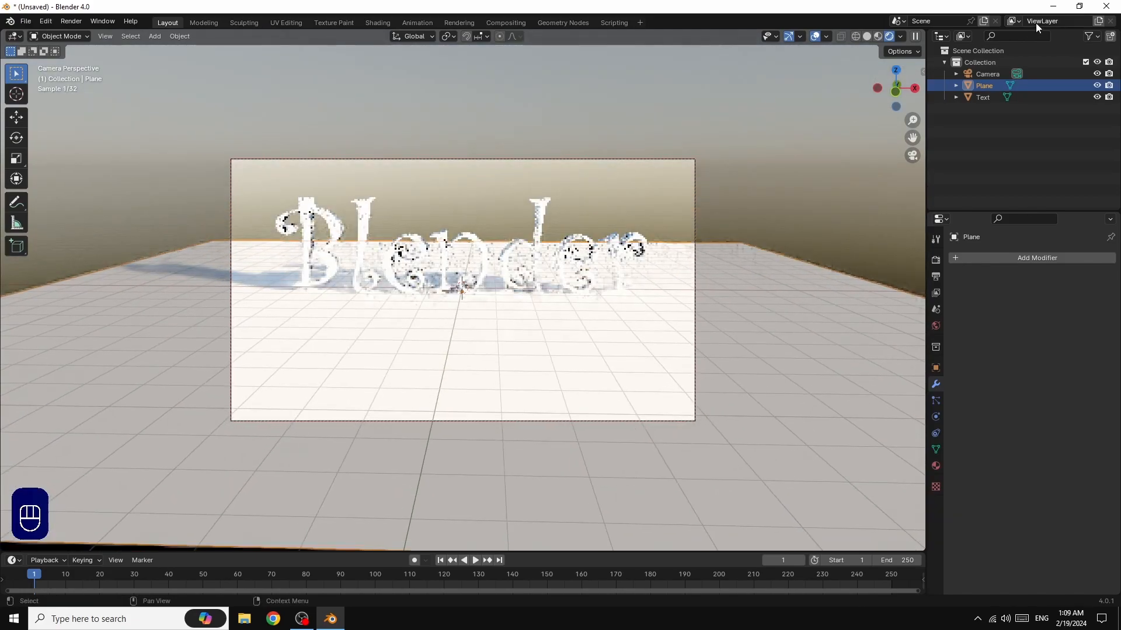
Set the world sky's strength to 0.2, sun elevation to 6° and sun intensity to 0.5.
{"action": "left_click", "coordinate": [935, 326]}
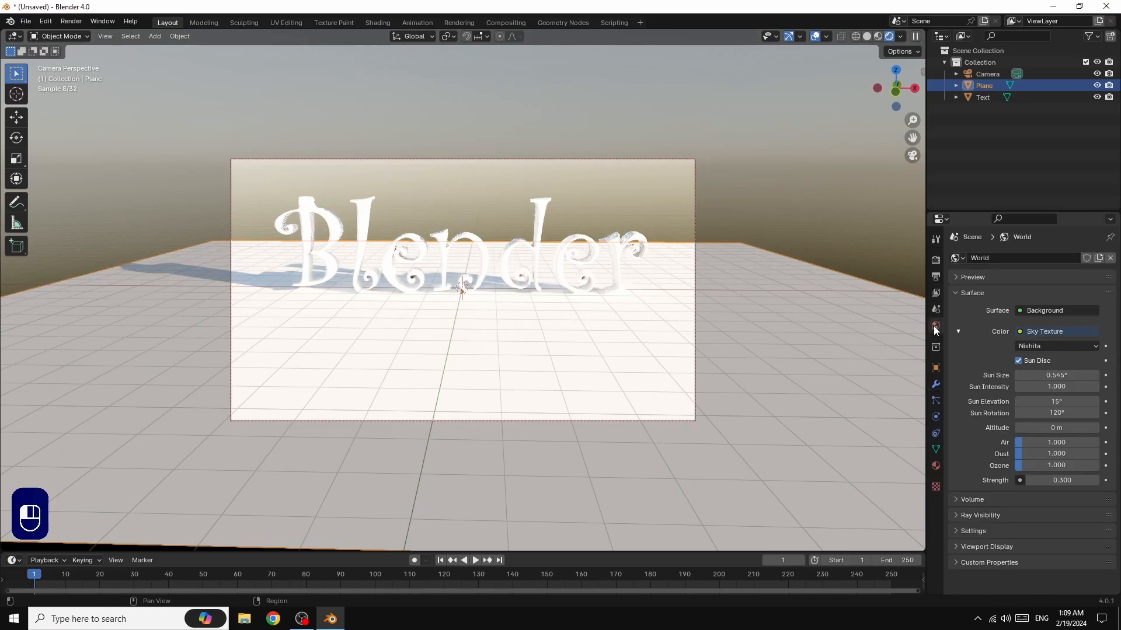
{"action": "left_click", "coordinate": [1028, 480]}
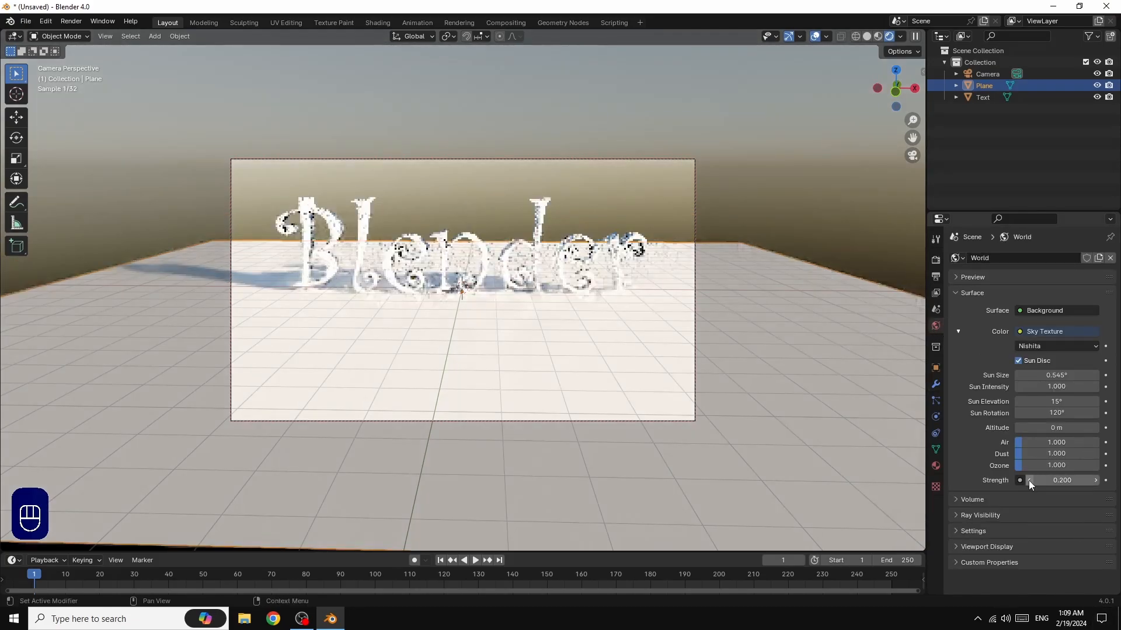
{"action": "left_click_drag", "start_coordinate": [1057, 402], "coordinate": [1010, 402]}
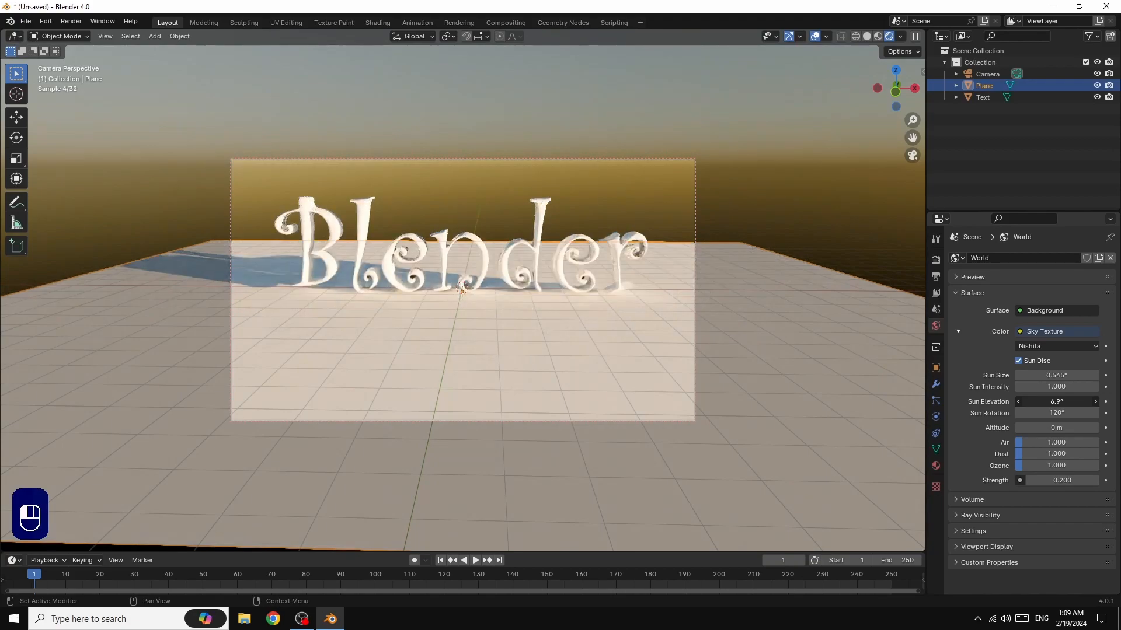
{"action": "left_click_drag", "start_coordinate": [1010, 402], "coordinate": [1005, 402]}
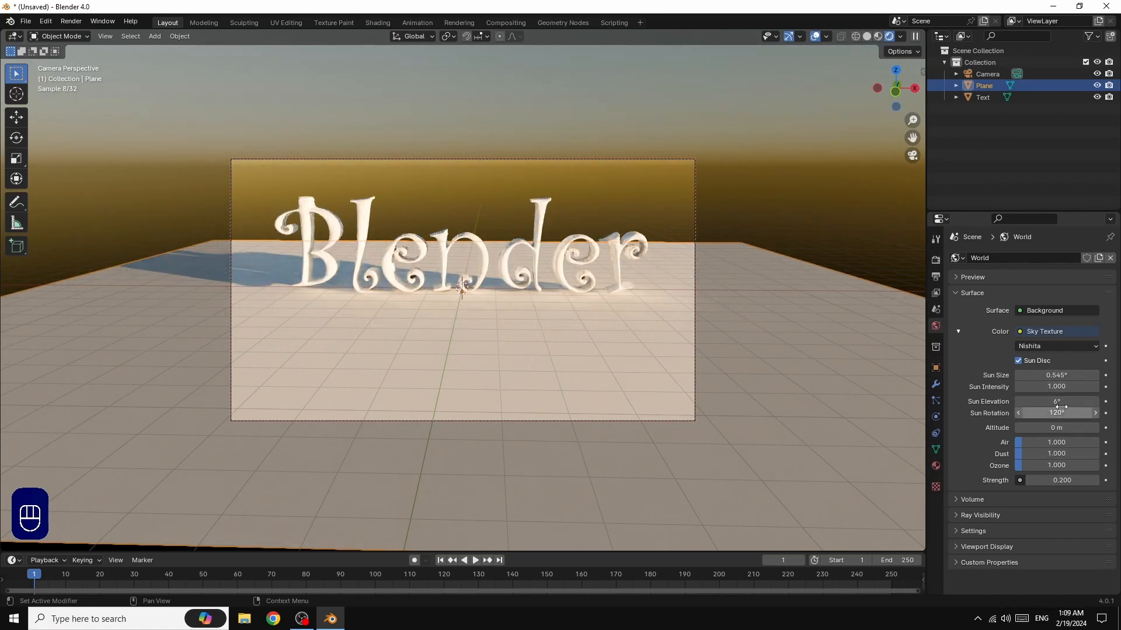
{"action": "mouse_move", "coordinate": [1062, 389]}
{"action": "left_mouse_down"}
{"action": "mouse_move", "coordinate": [1029, 389]}
{"action": "mouse_move", "coordinate": [1061, 390]}
{"action": "mouse_move", "coordinate": [1049, 387]}
{"action": "left_mouse_up"}
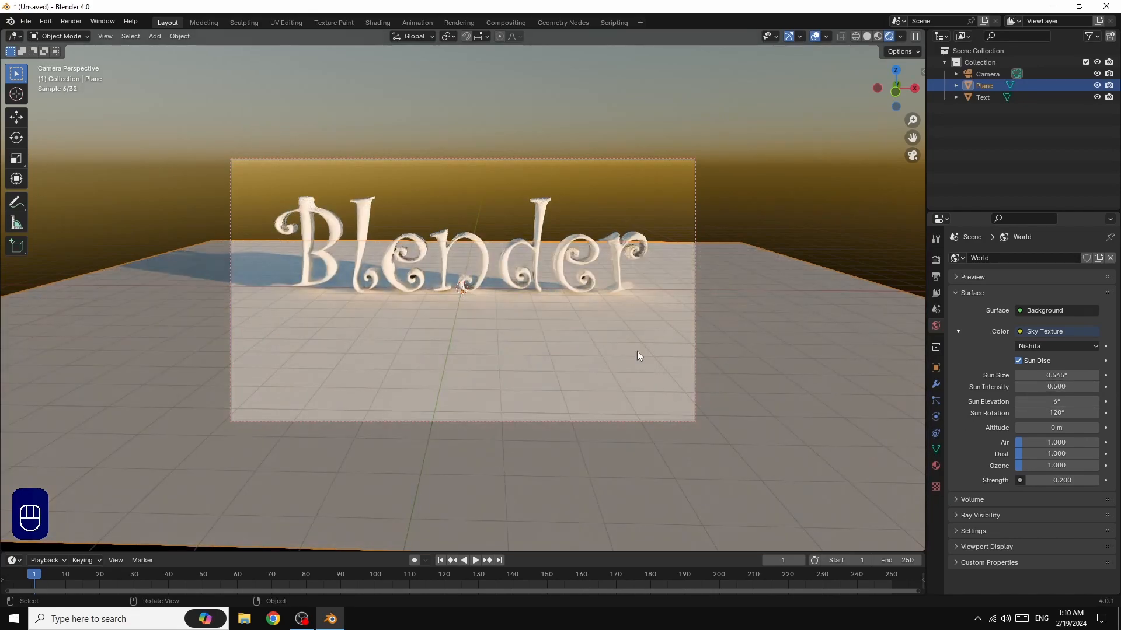
Shift the camera so the text sits lower in the frame, and set the text's scale to Y 6.817 and Z 5.157.
{"action": "mouse_move", "coordinate": [912, 138]}
{"action": "left_mouse_down"}
{"action": "mouse_move", "coordinate": [912, 161]}
{"action": "mouse_move", "coordinate": [914, 148]}
{"action": "left_mouse_up"}
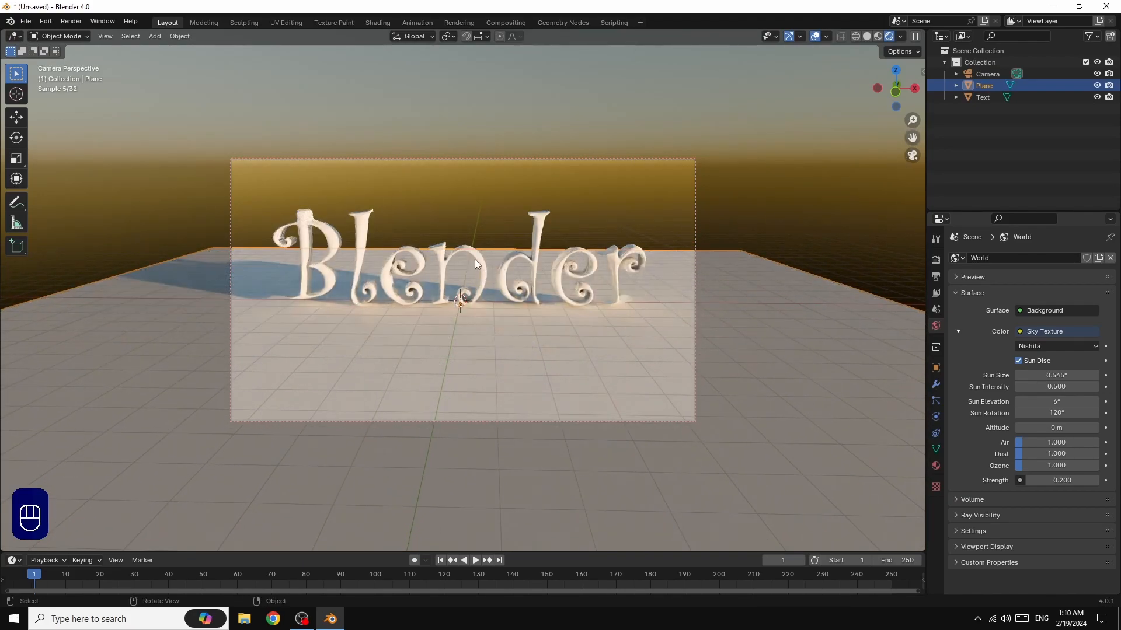
{"action": "left_click", "coordinate": [442, 253]}
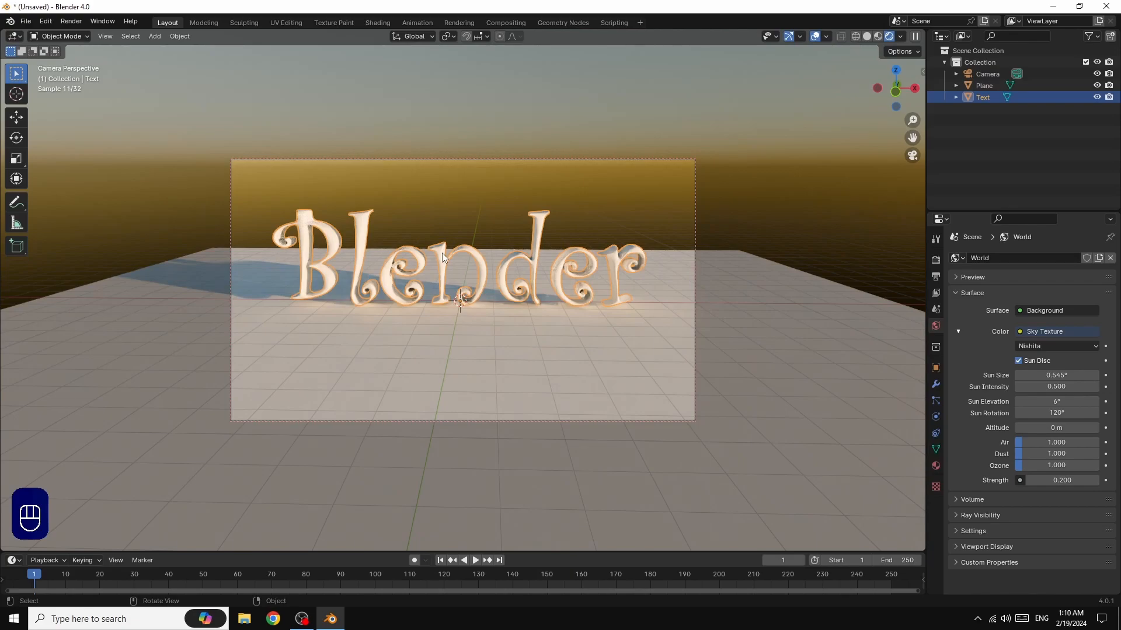
{"action": "left_click", "coordinate": [935, 367]}
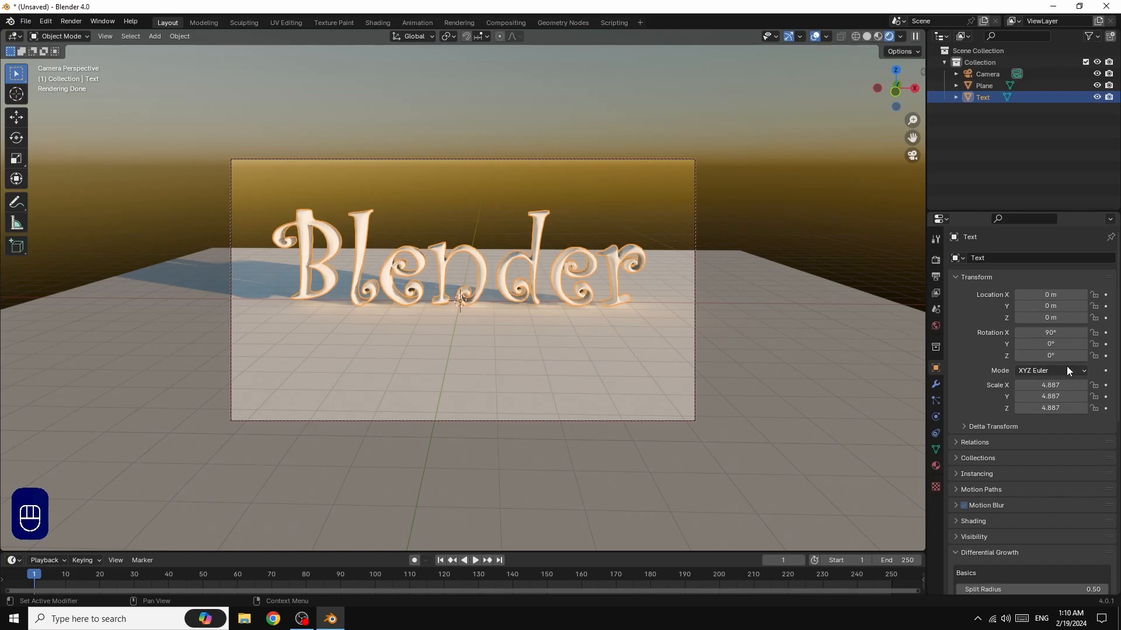
{"action": "left_click_drag", "start_coordinate": [1048, 410], "coordinate": [1118, 397]}
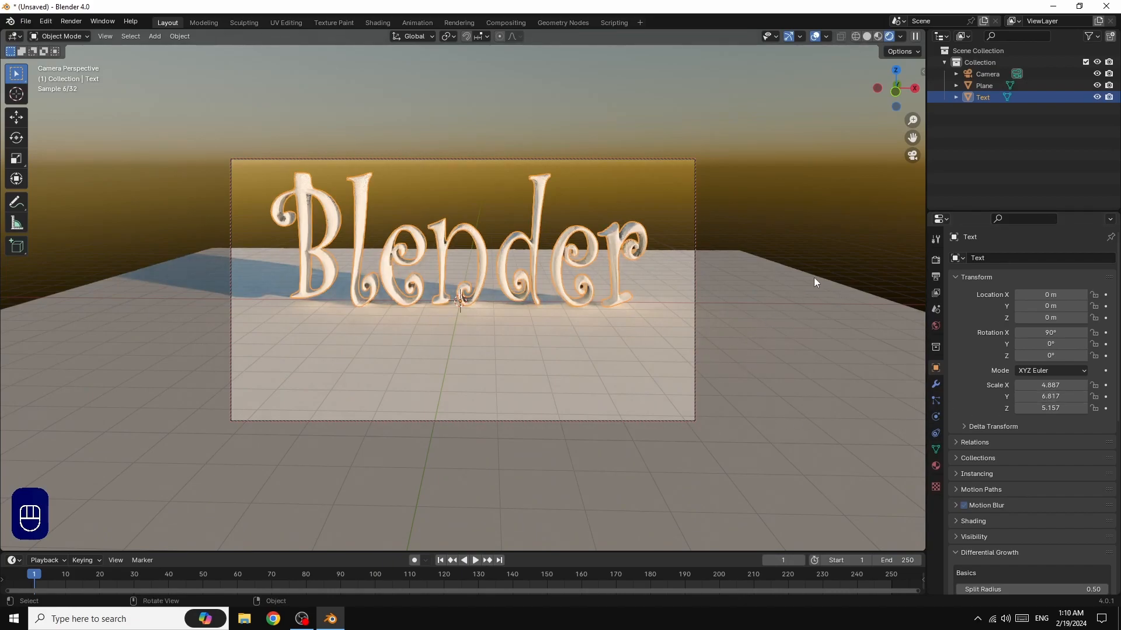
Reframe the camera to center the taller text and turn it slightly off front-on.
{"action": "left_click_drag", "start_coordinate": [912, 137], "coordinate": [913, 172]}
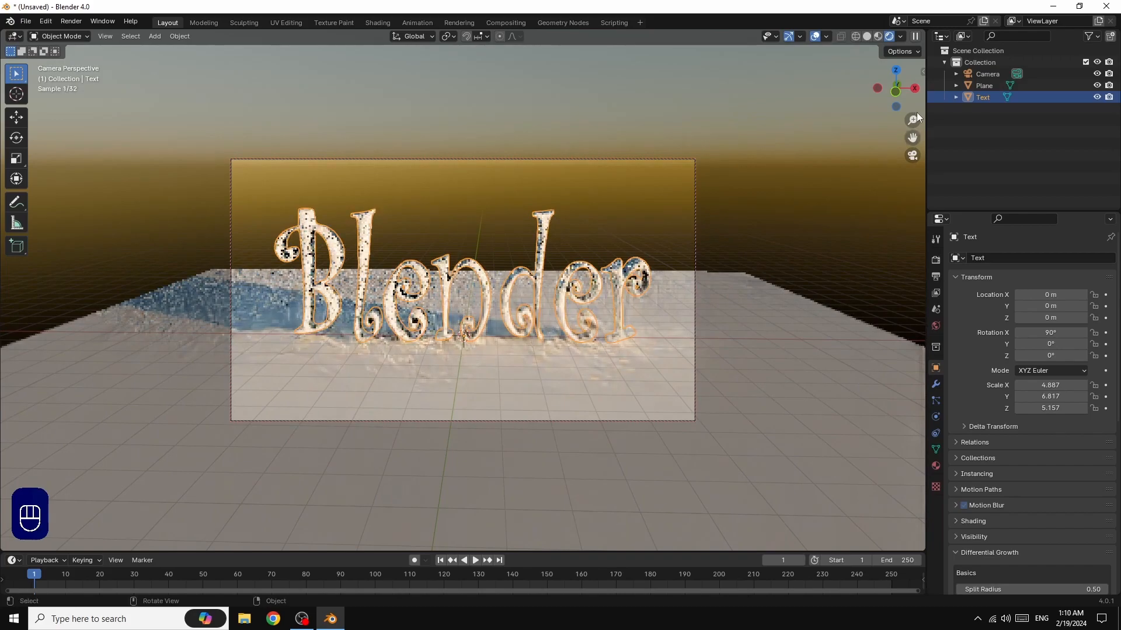
{"action": "left_click_drag", "start_coordinate": [916, 90], "coordinate": [922, 88]}
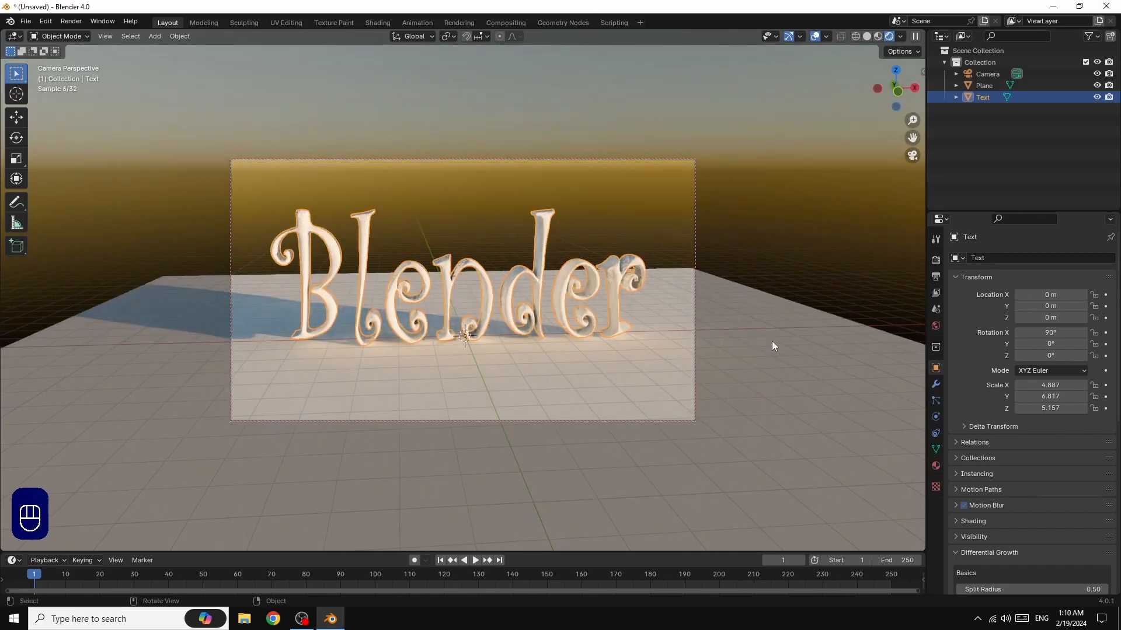
{"action": "left_click_drag", "start_coordinate": [912, 138], "coordinate": [918, 133]}
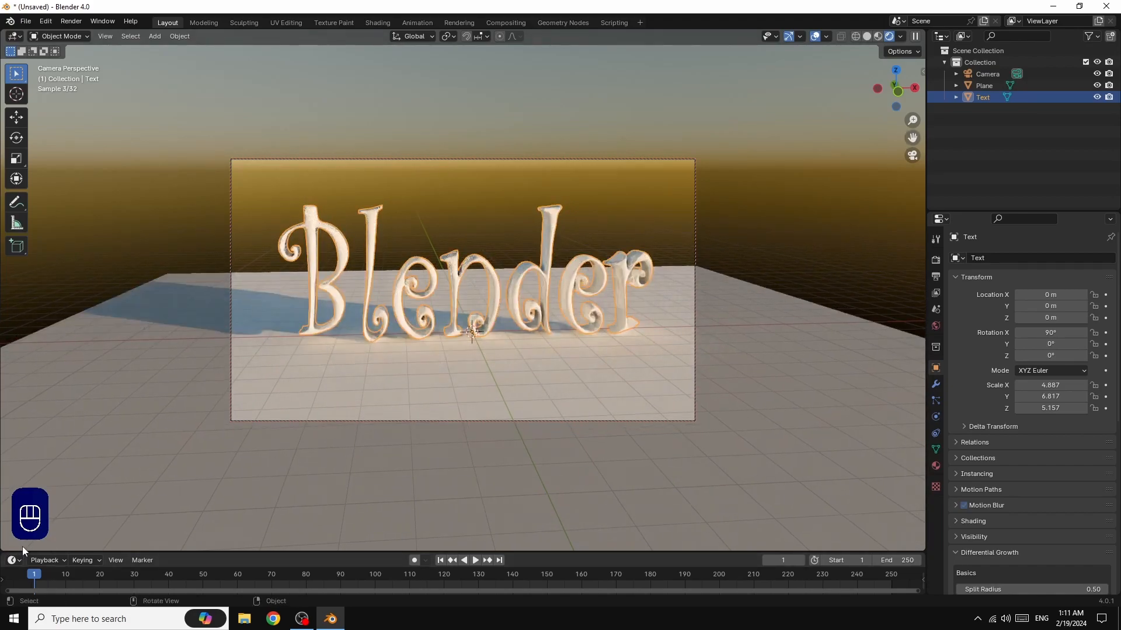
Split the 3D viewport horizontally and turn the lower area into a Shader Editor with its sidebar hidden.
{"action": "left_click_drag", "start_coordinate": [3, 546], "coordinate": [8, 322]}
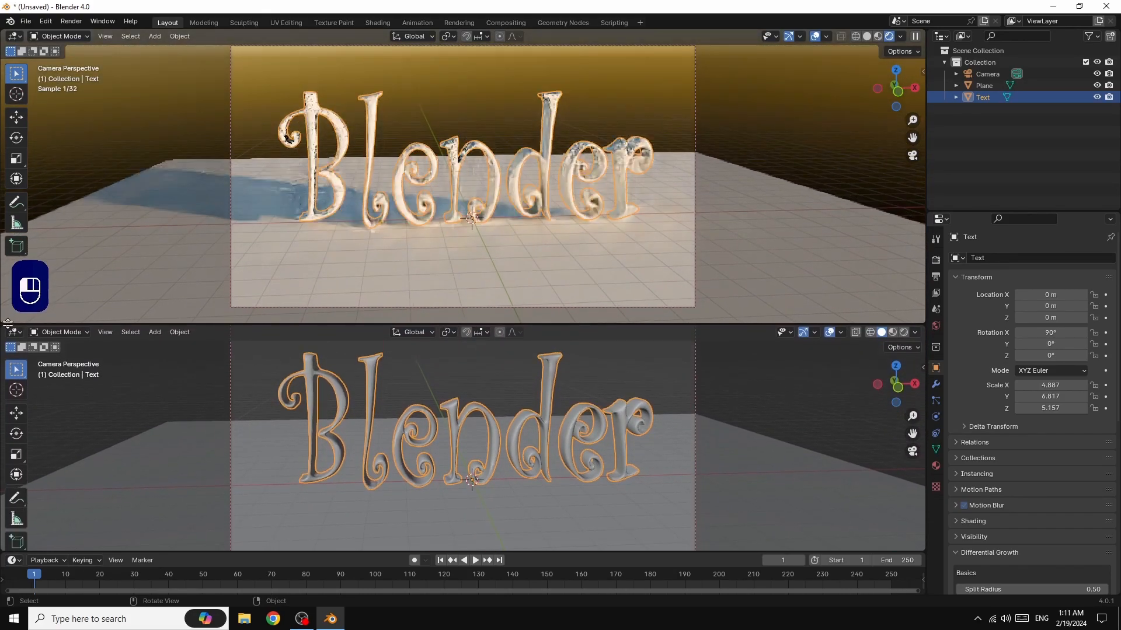
{"action": "left_click", "coordinate": [19, 332]}
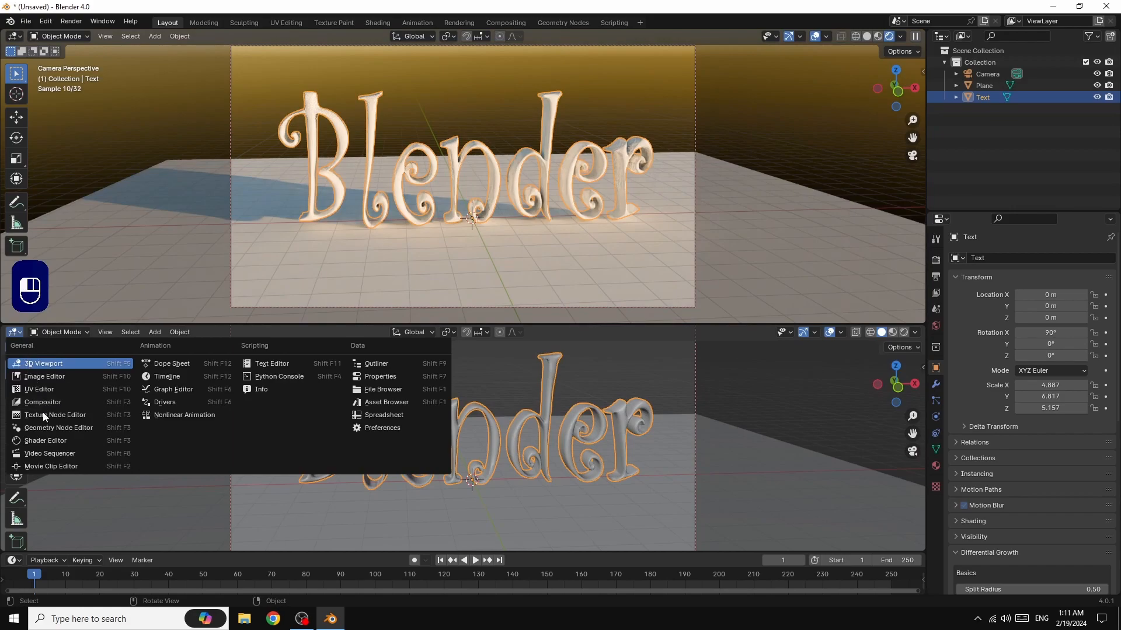
{"action": "left_click", "coordinate": [46, 445]}
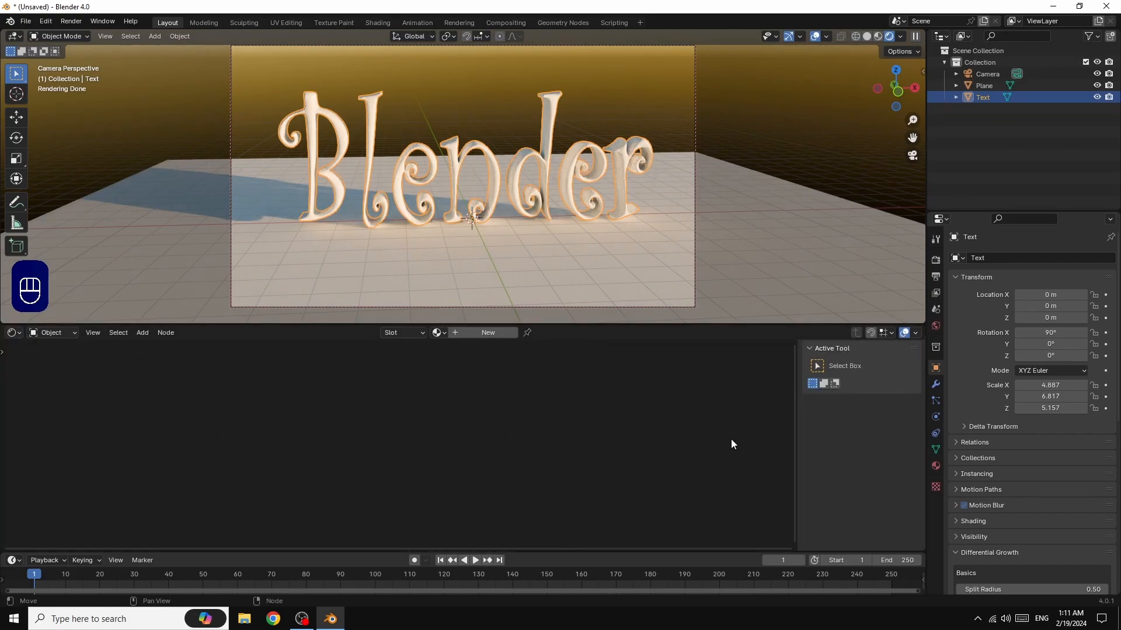
{"action": "key", "text": "n"}
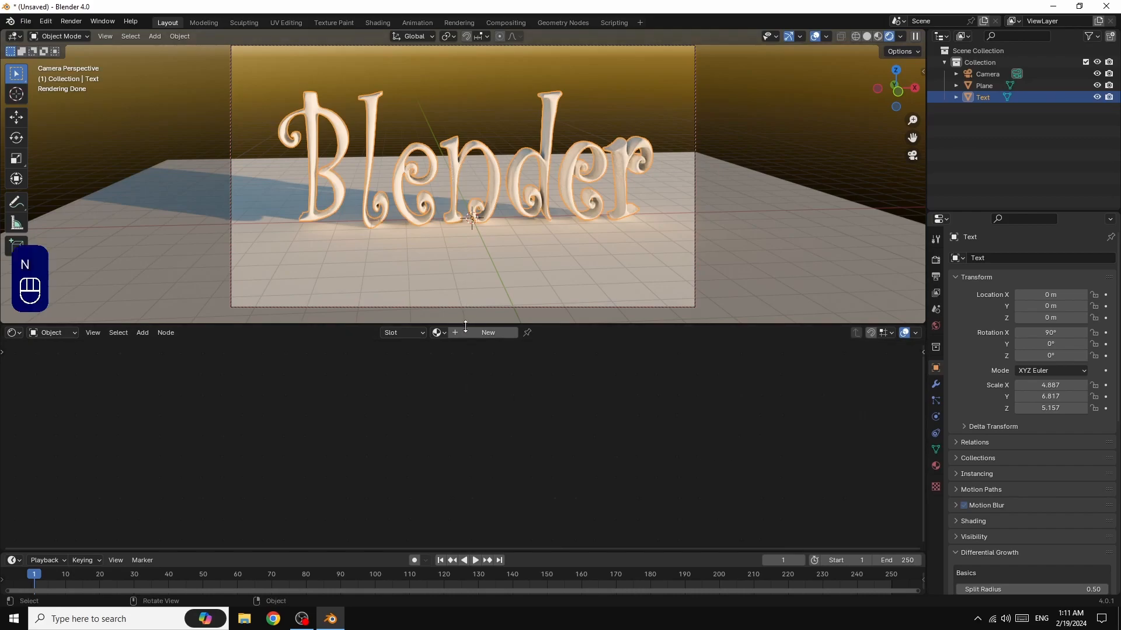
Create a new material for the ground plane with an orange base color, metallic 1.0 and roughness 0.295.
{"action": "left_click", "coordinate": [463, 278]}
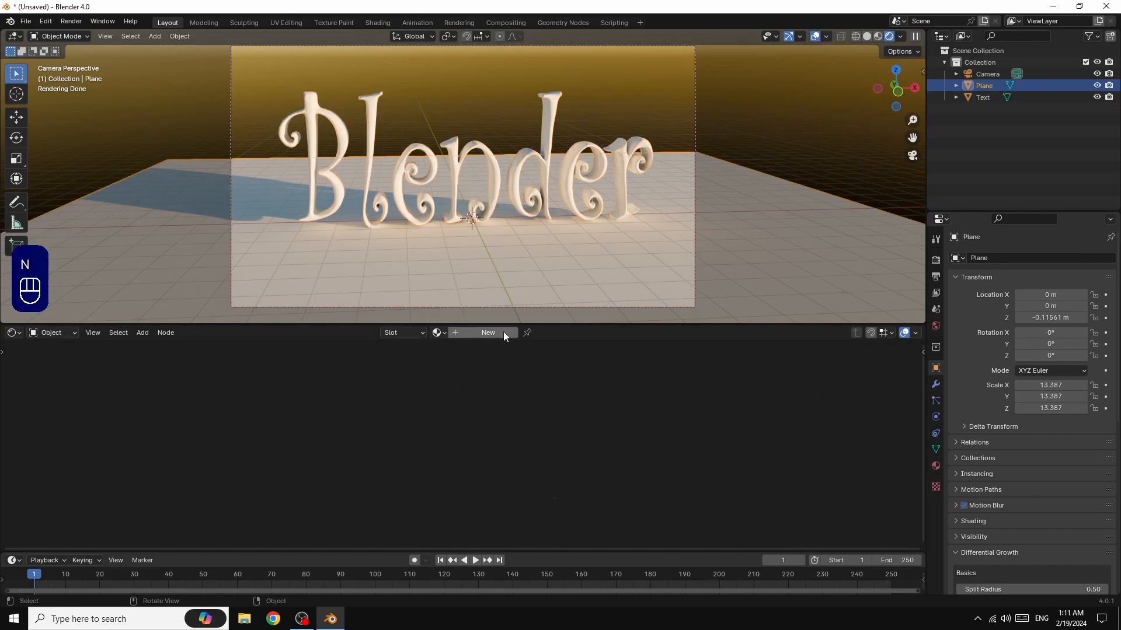
{"action": "left_click_drag", "start_coordinate": [419, 453], "coordinate": [459, 457]}
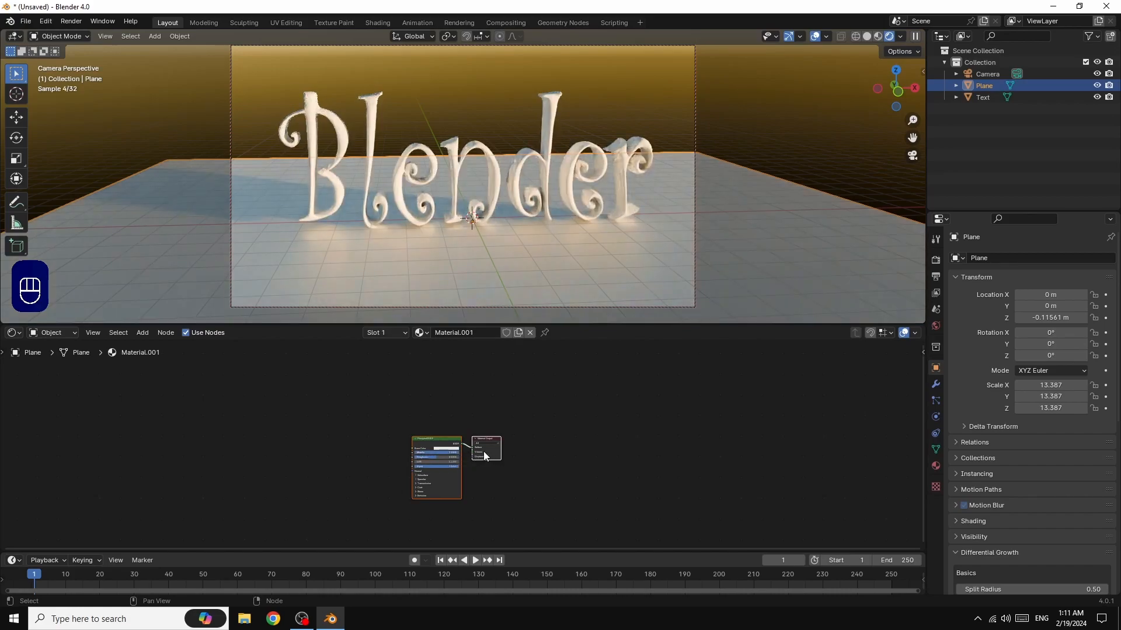
{"action": "left_click", "coordinate": [448, 450]}
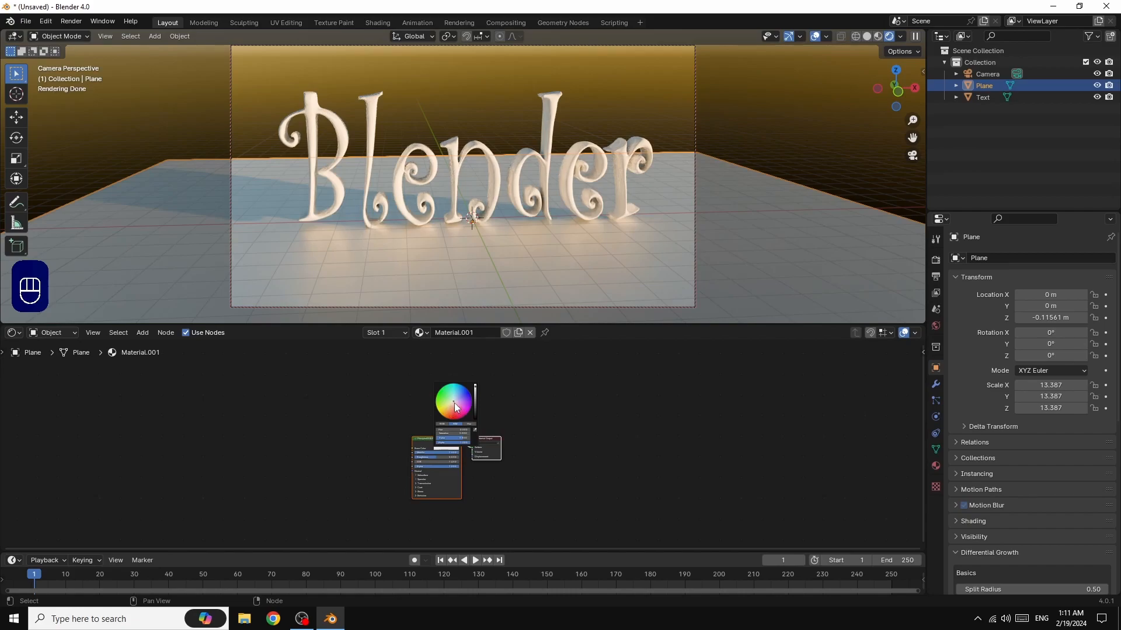
{"action": "left_click", "coordinate": [455, 409]}
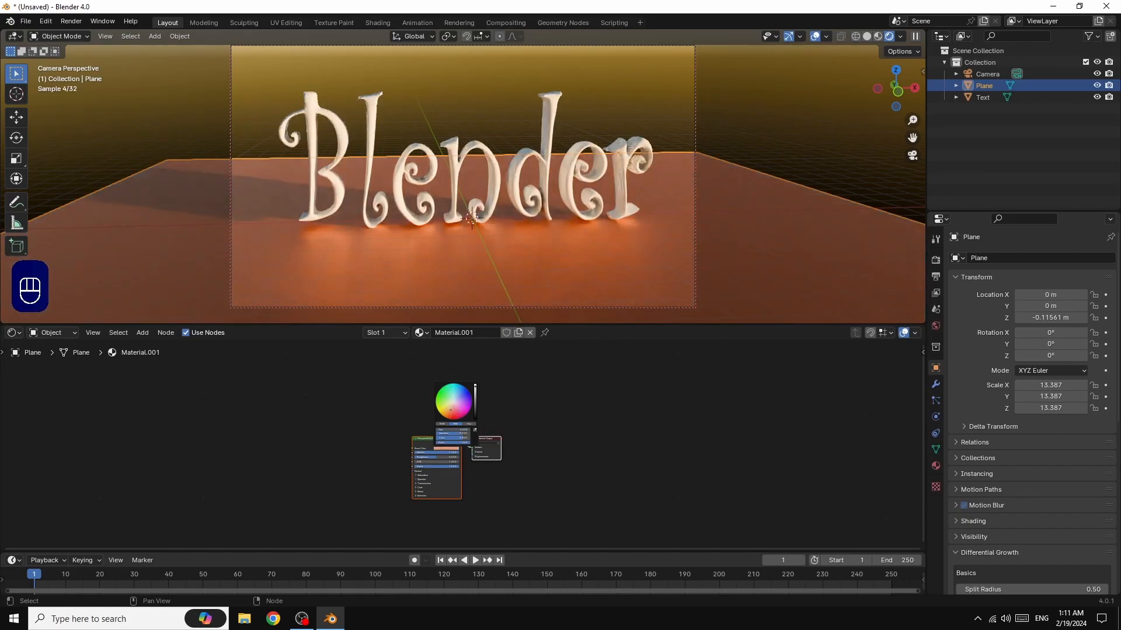
{"action": "left_click_drag", "start_coordinate": [450, 410], "coordinate": [447, 412]}
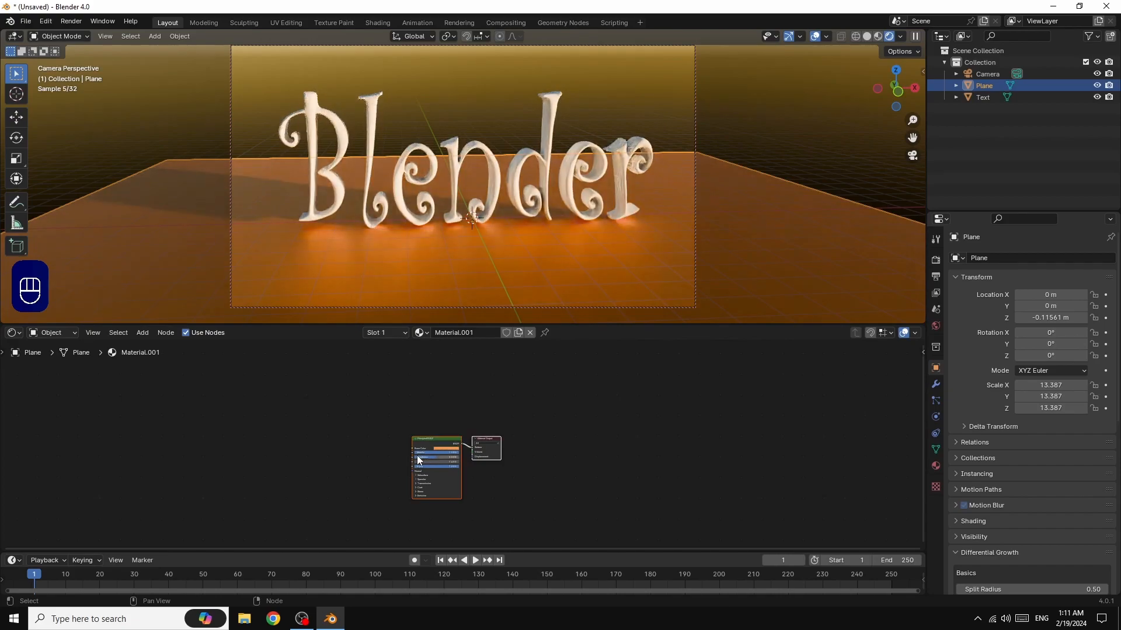
{"action": "left_click_drag", "start_coordinate": [433, 457], "coordinate": [424, 457]}
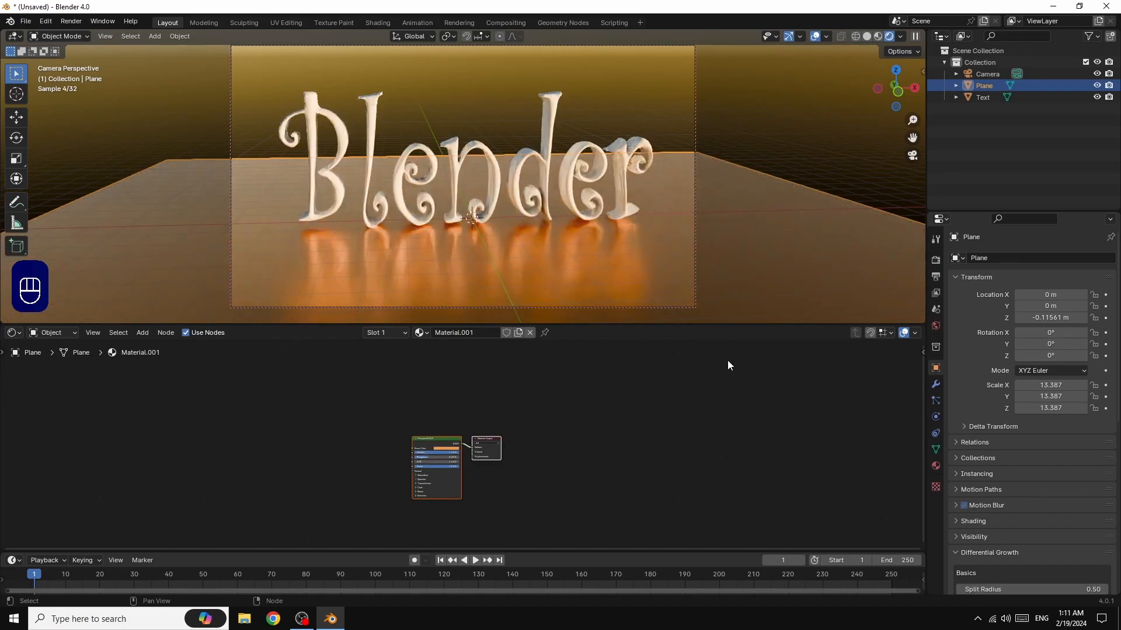
Create a new material for the text with metallic 1.0 and roughness 0.2.
{"action": "left_click", "coordinate": [456, 156]}
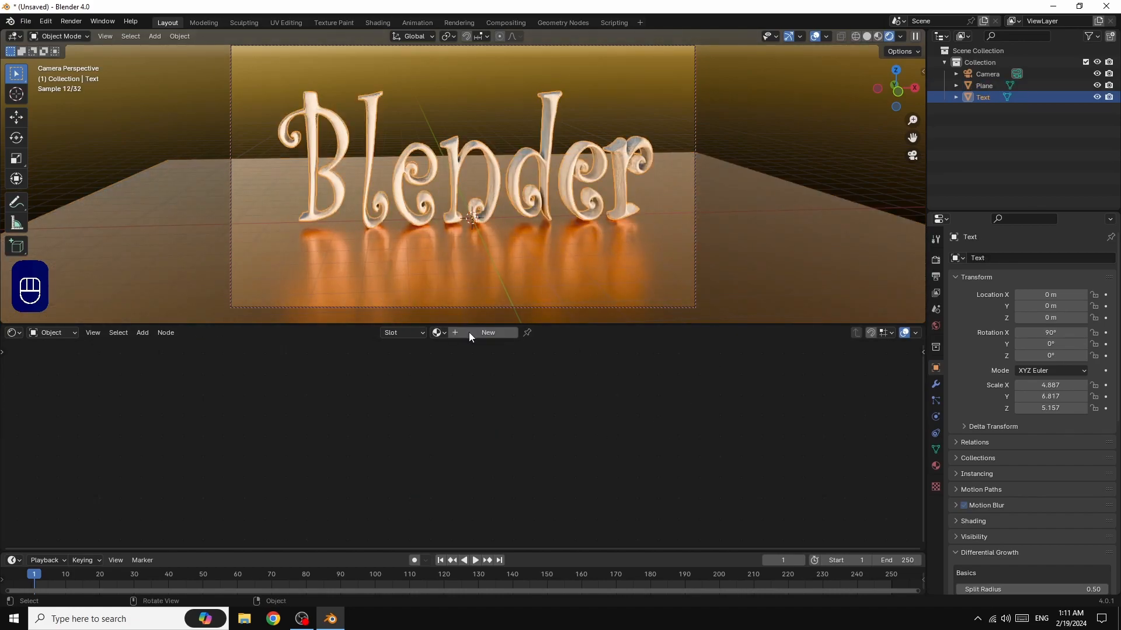
{"action": "left_click", "coordinate": [484, 334]}
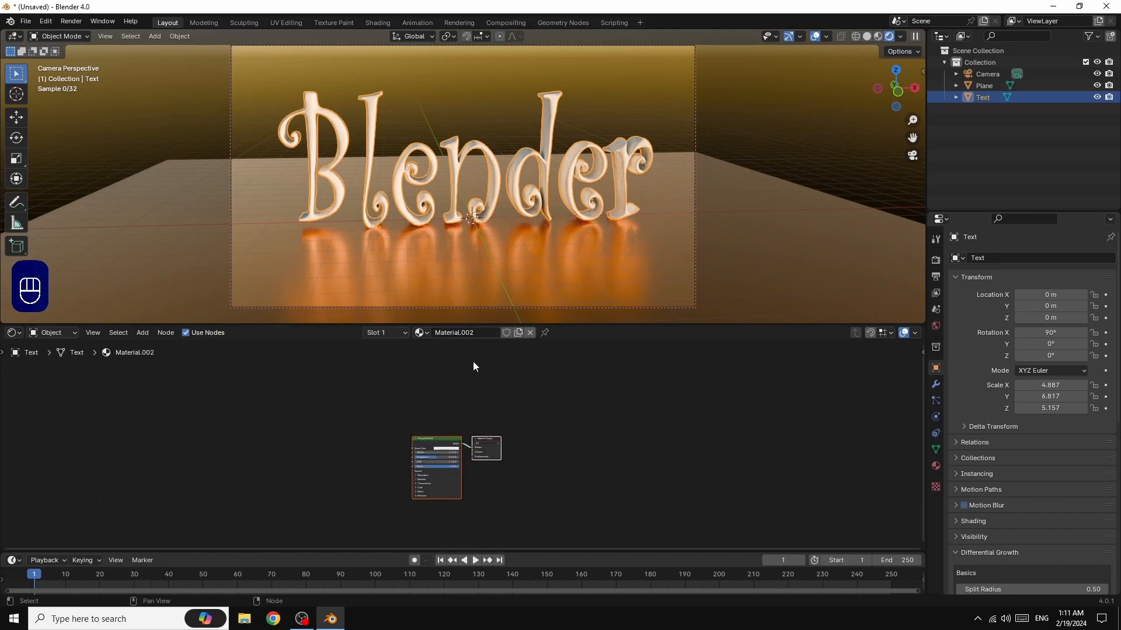
{"action": "scroll", "coordinate": [668, 451], "scroll_direction": "up", "scroll_amount": 2}
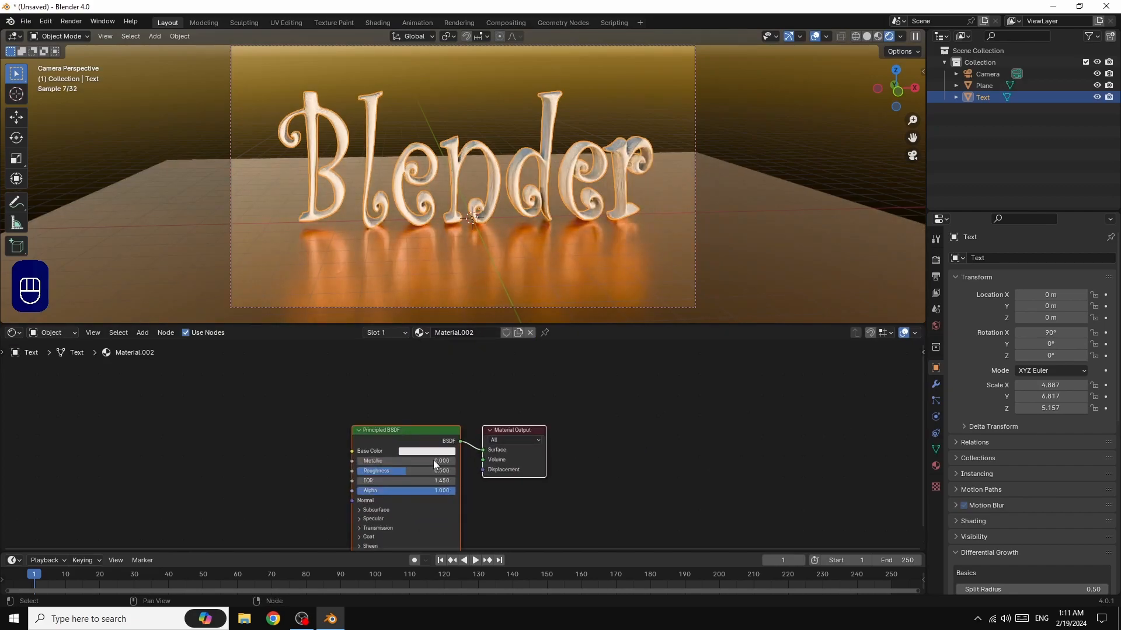
{"action": "mouse_move", "coordinate": [365, 460]}
{"action": "left_mouse_down"}
{"action": "mouse_move", "coordinate": [409, 461]}
{"action": "mouse_move", "coordinate": [376, 471]}
{"action": "left_mouse_up"}
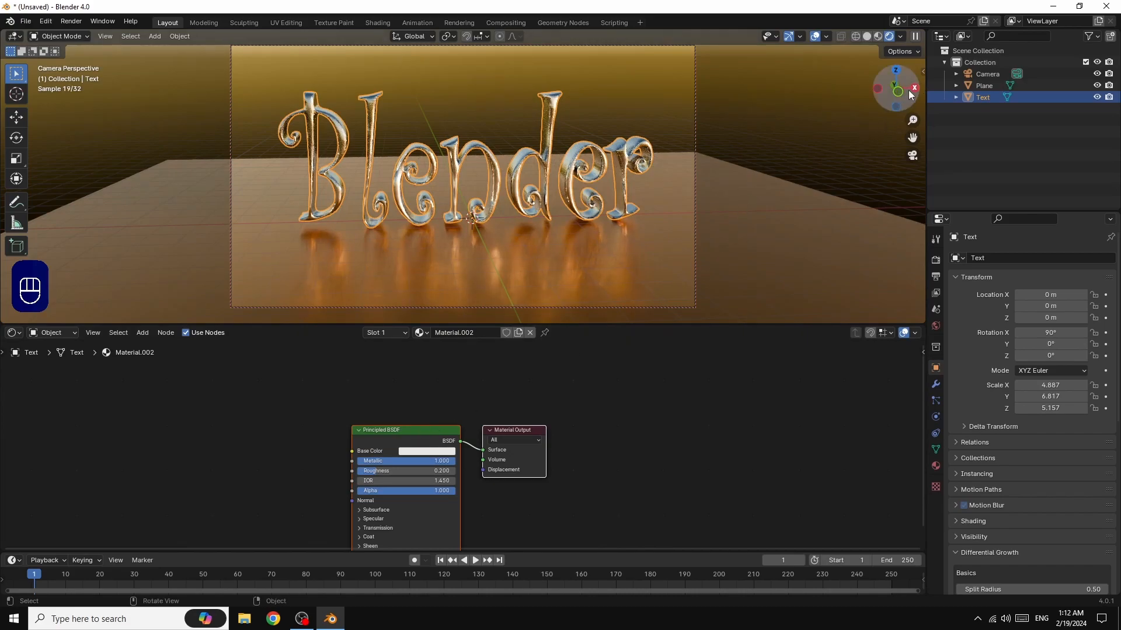
Lower the camera angle on the text, set the text's scale to X 5.577 and Y 7.877, and enlarge the viewport area.
{"action": "mouse_move", "coordinate": [897, 88]}
{"action": "left_mouse_down"}
{"action": "mouse_move", "coordinate": [903, 103]}
{"action": "mouse_move", "coordinate": [903, 87]}
{"action": "left_mouse_up"}
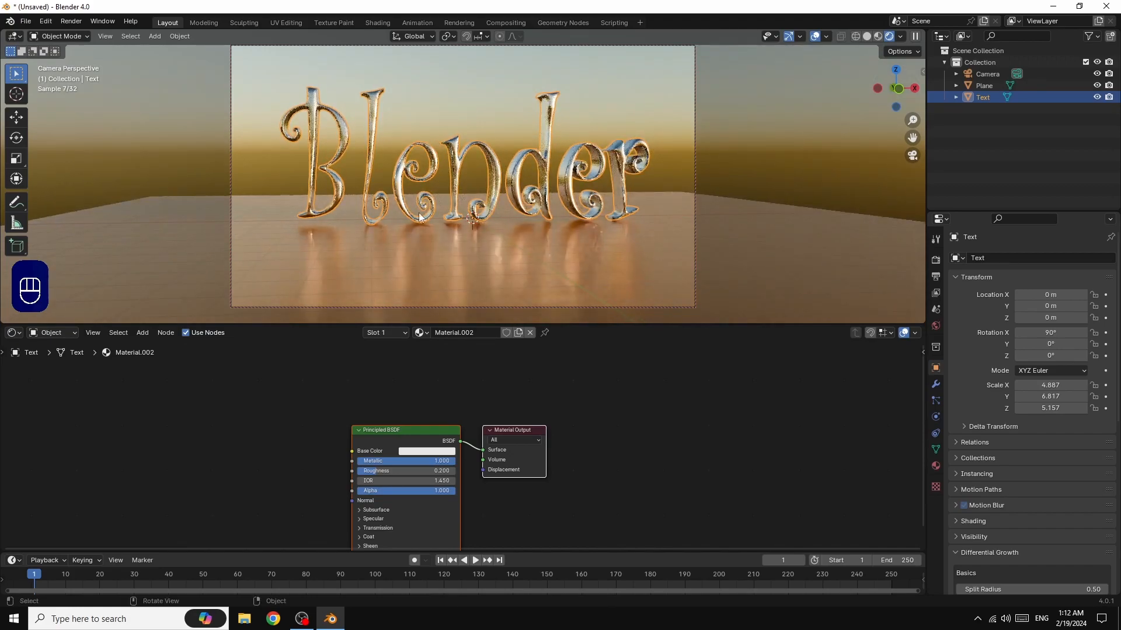
{"action": "mouse_move", "coordinate": [1050, 397]}
{"action": "left_mouse_down"}
{"action": "mouse_move", "coordinate": [1093, 397]}
{"action": "mouse_move", "coordinate": [1037, 385]}
{"action": "mouse_move", "coordinate": [1061, 385]}
{"action": "left_mouse_up"}
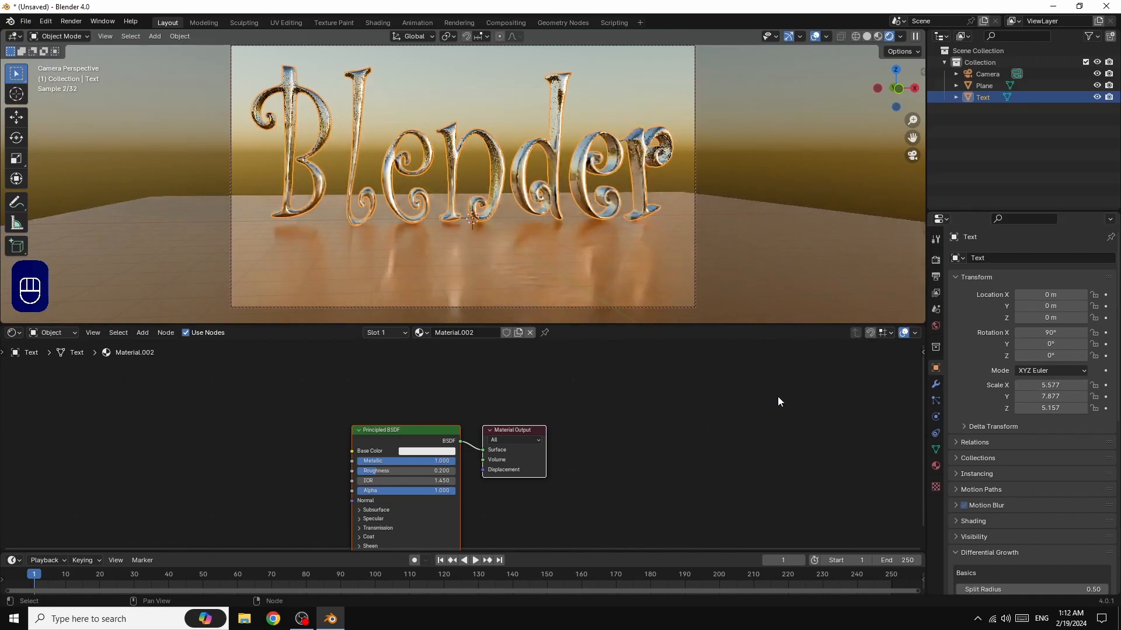
{"action": "left_click_drag", "start_coordinate": [694, 325], "coordinate": [698, 357]}
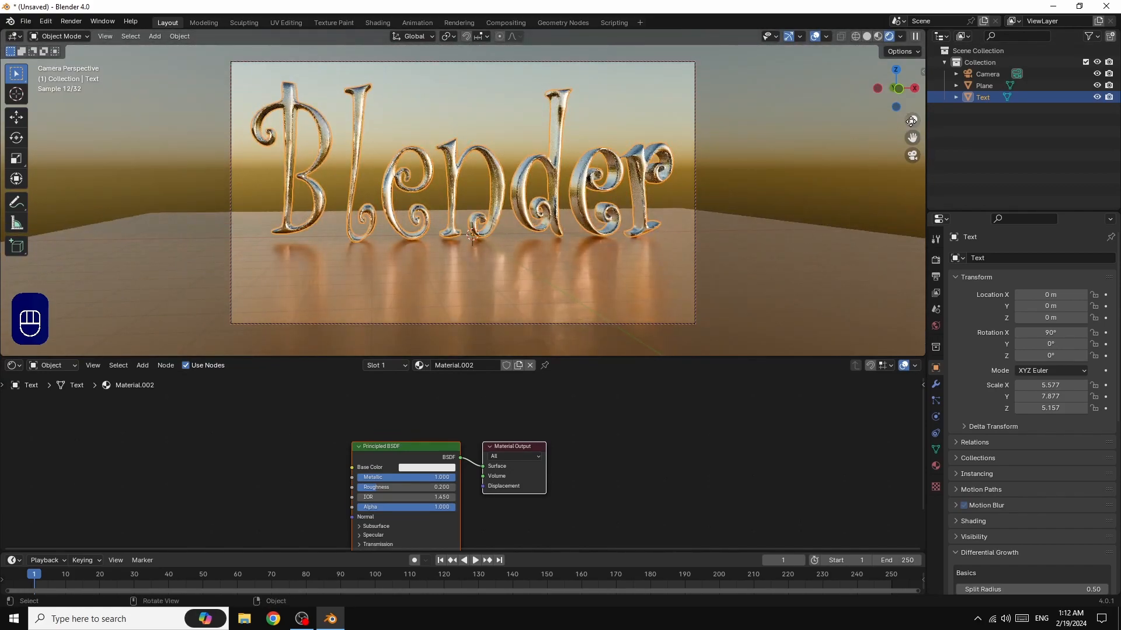
Turn the camera front-on to the text, shift it so the text sits lower in the frame, and deselect the text.
{"action": "left_click_drag", "start_coordinate": [915, 94], "coordinate": [905, 95]}
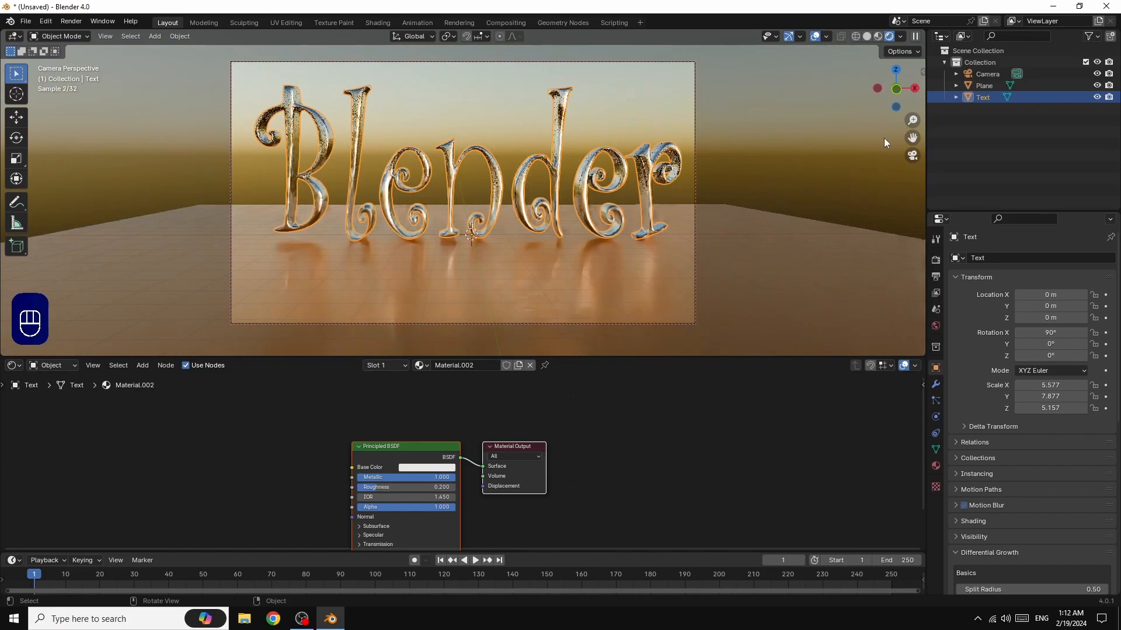
{"action": "left_click_drag", "start_coordinate": [912, 138], "coordinate": [913, 138]}
{"action": "left_click_drag", "start_coordinate": [471, 235], "coordinate": [460, 259]}
{"action": "left_click_drag", "start_coordinate": [912, 138], "coordinate": [912, 138]}
{"action": "left_click", "coordinate": [782, 152]}
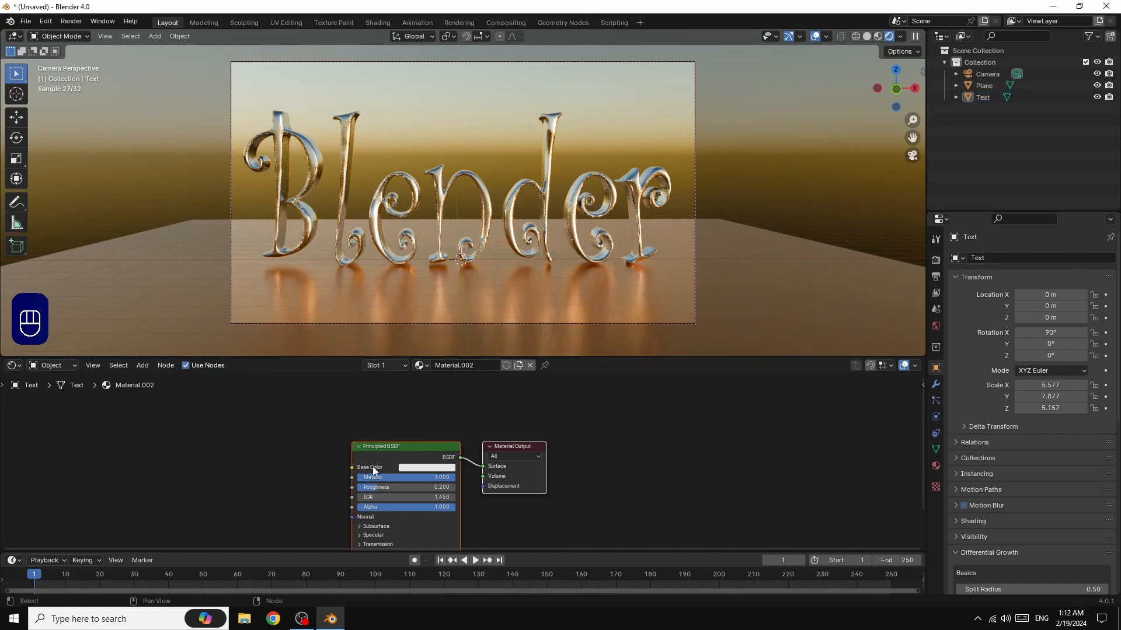
Set the ground plane material's roughness to 0.209 and turn the camera slightly off front-on.
{"action": "left_click", "coordinate": [779, 321]}
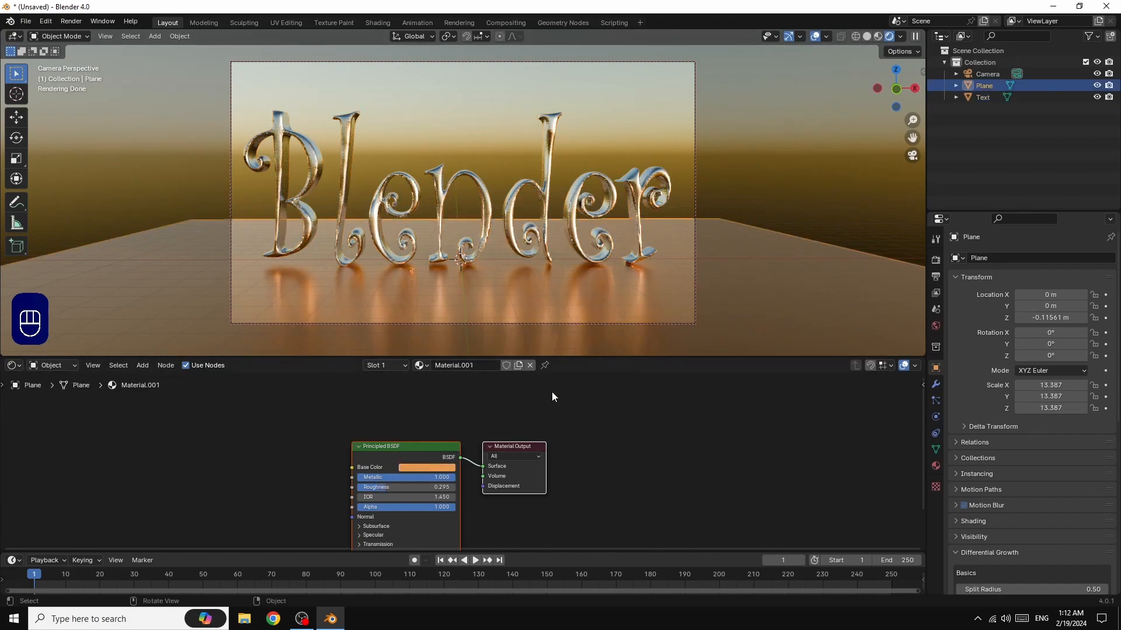
{"action": "left_click_drag", "start_coordinate": [382, 488], "coordinate": [385, 488]}
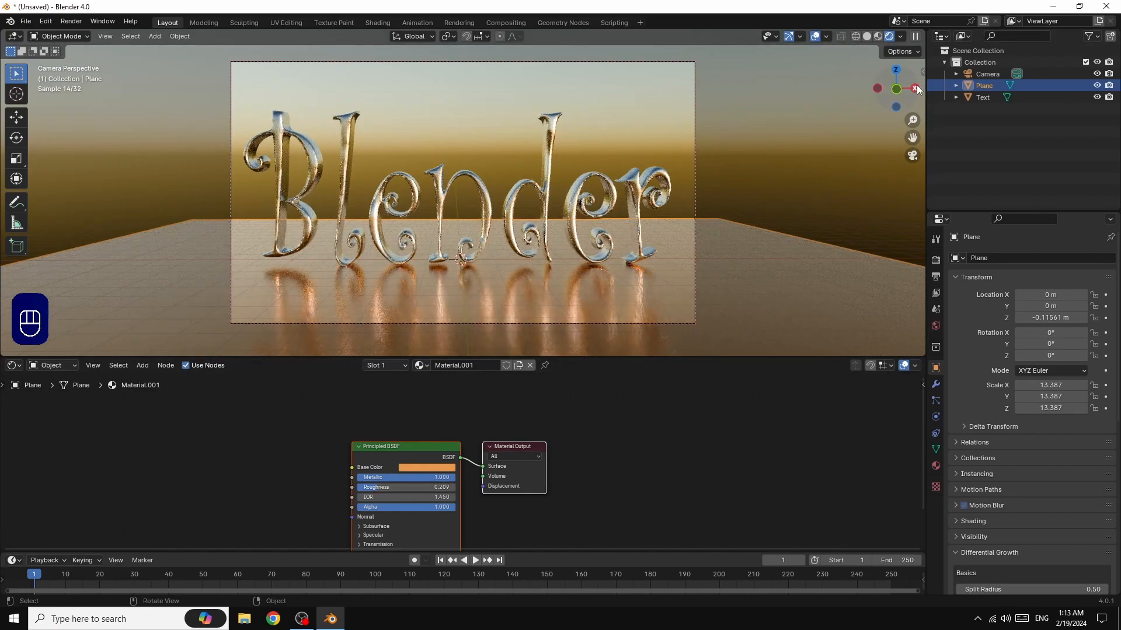
{"action": "left_click_drag", "start_coordinate": [916, 89], "coordinate": [903, 93]}
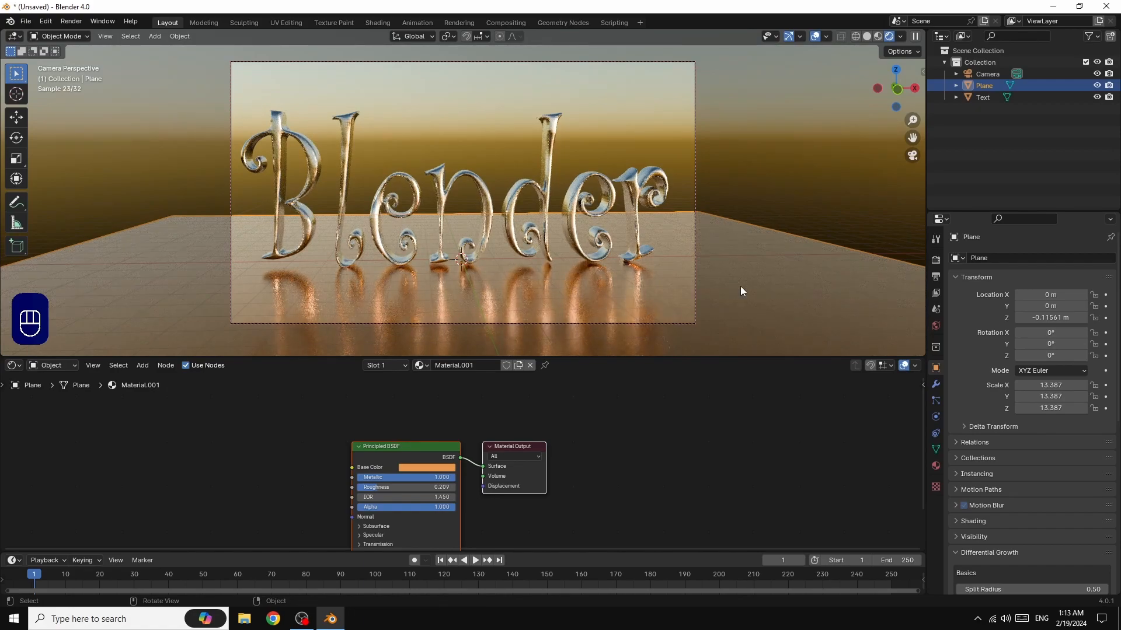
Hide the ground plane in the viewport and in renders, and turn the camera further to show the text's depth.
{"action": "left_click", "coordinate": [1096, 85]}
{"action": "left_click", "coordinate": [1108, 86]}
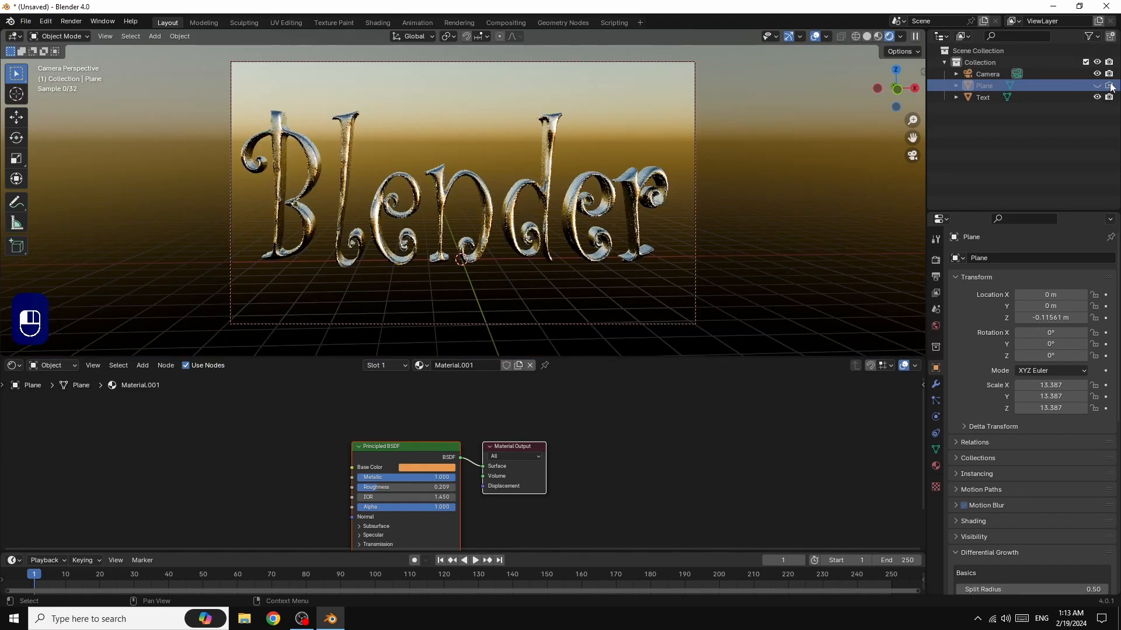
{"action": "left_click_drag", "start_coordinate": [915, 94], "coordinate": [883, 104]}
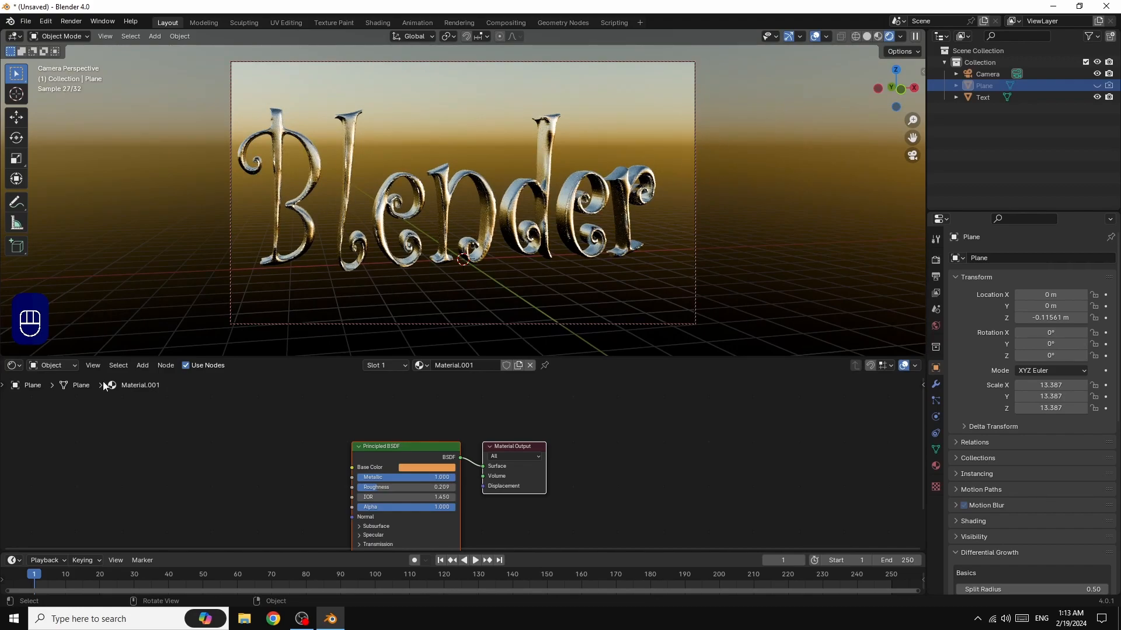
Render the image, examine the metallic text at different magnifications, and close the render window.
{"action": "left_click", "coordinate": [71, 22]}
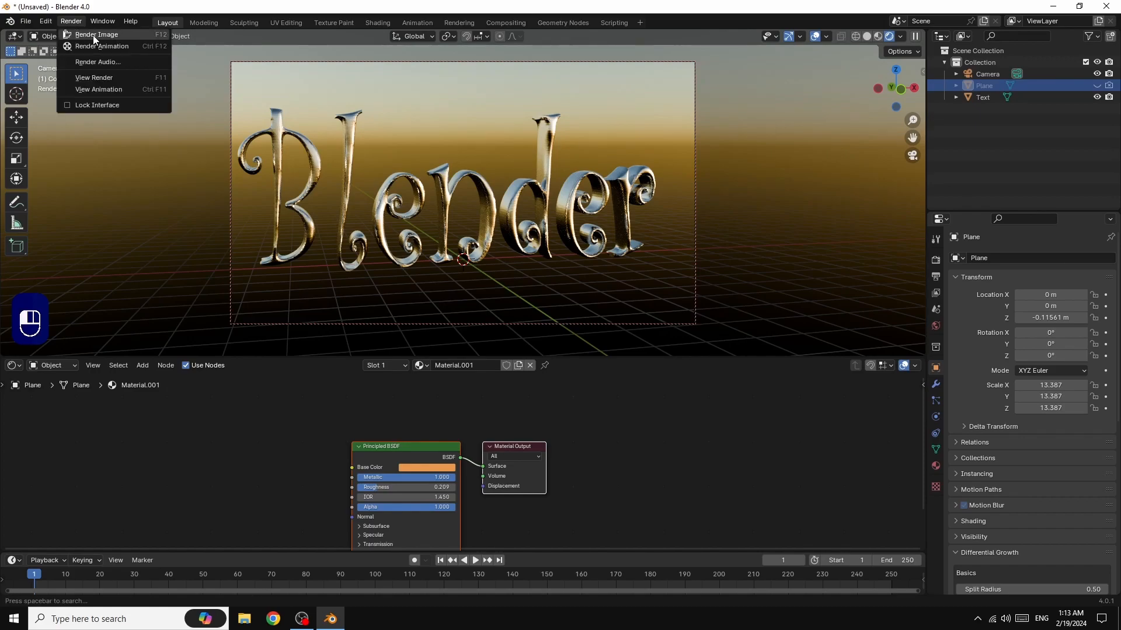
{"action": "left_click", "coordinate": [92, 35]}
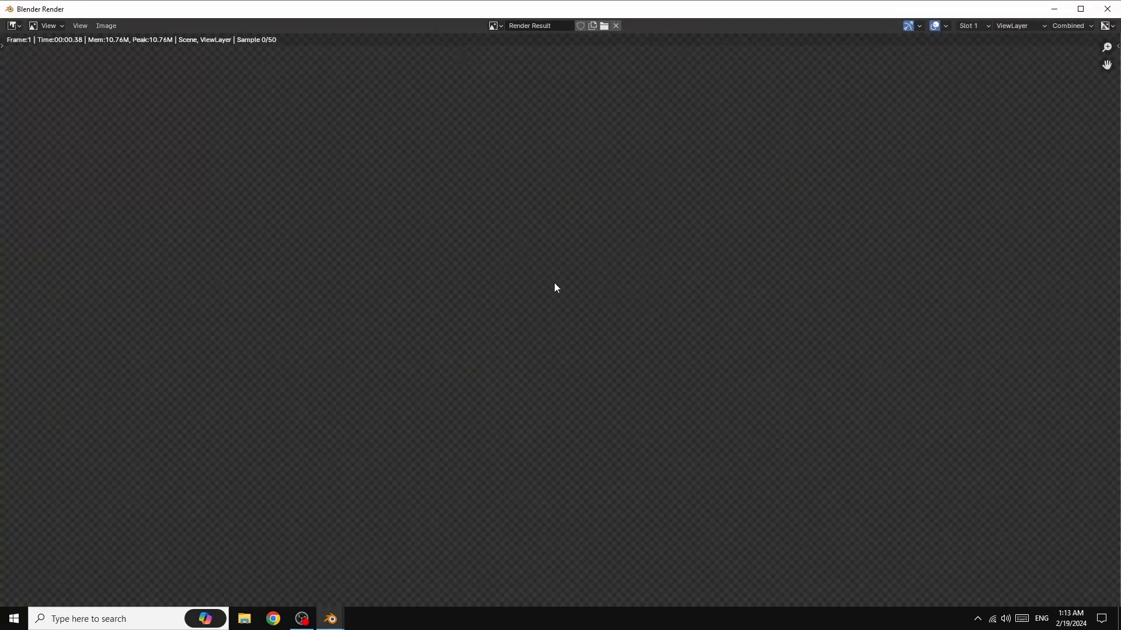
{"action": "scroll", "coordinate": [1088, 247], "scroll_direction": "down", "scroll_amount": 3}
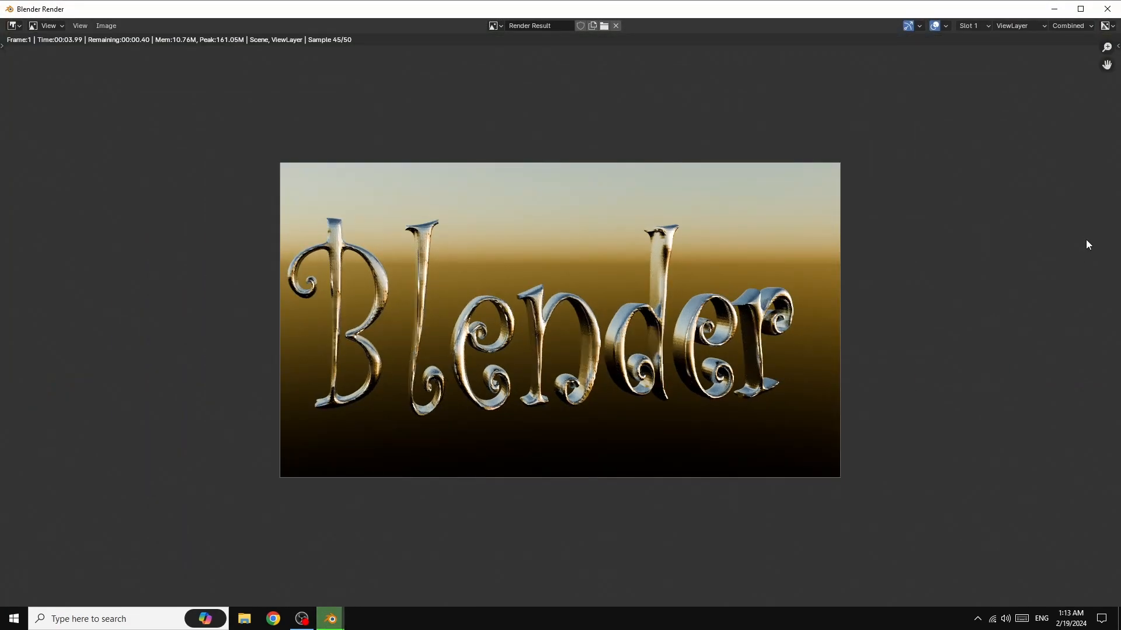
{"action": "scroll", "coordinate": [1086, 240], "scroll_direction": "up", "scroll_amount": 3}
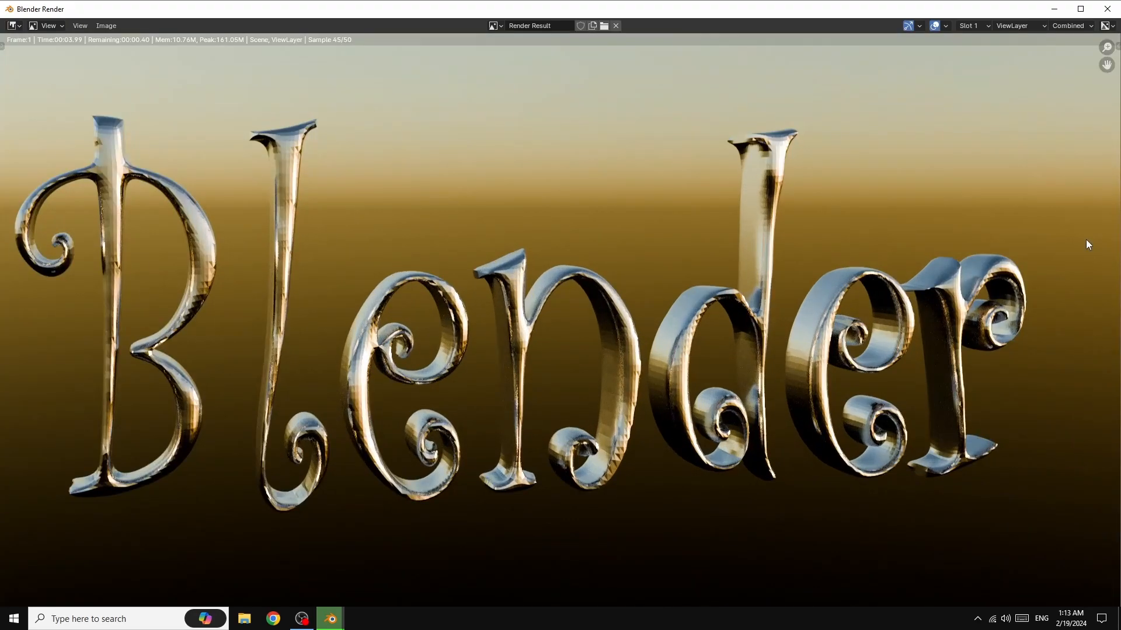
{"action": "scroll", "coordinate": [1086, 241], "scroll_direction": "down", "scroll_amount": 3}
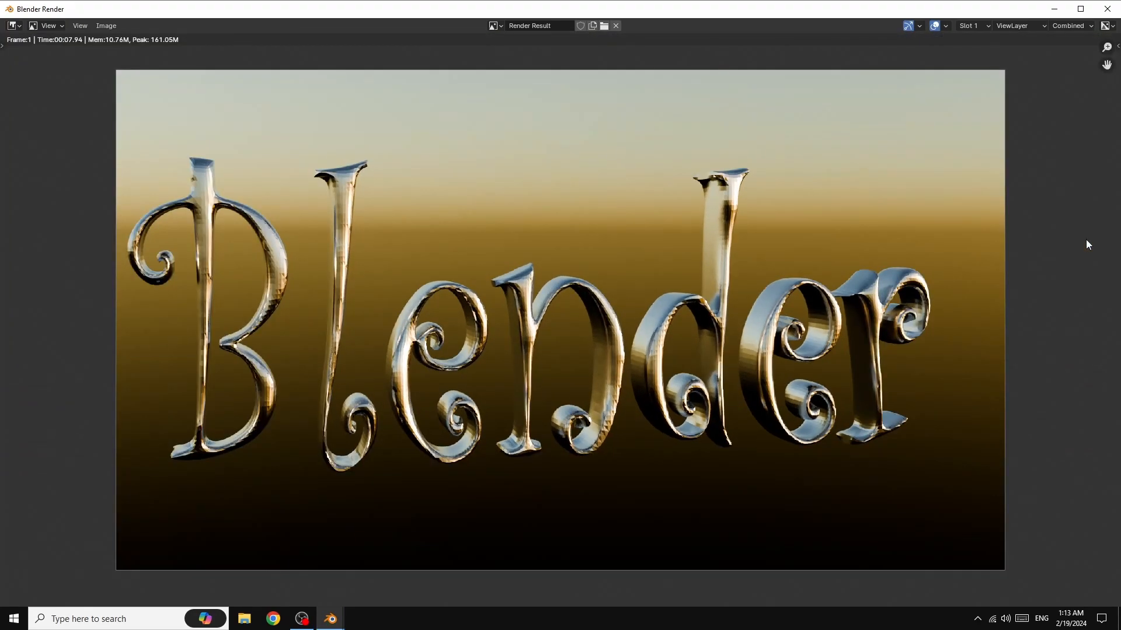
{"action": "scroll", "coordinate": [1074, 251], "scroll_direction": "up", "scroll_amount": 3}
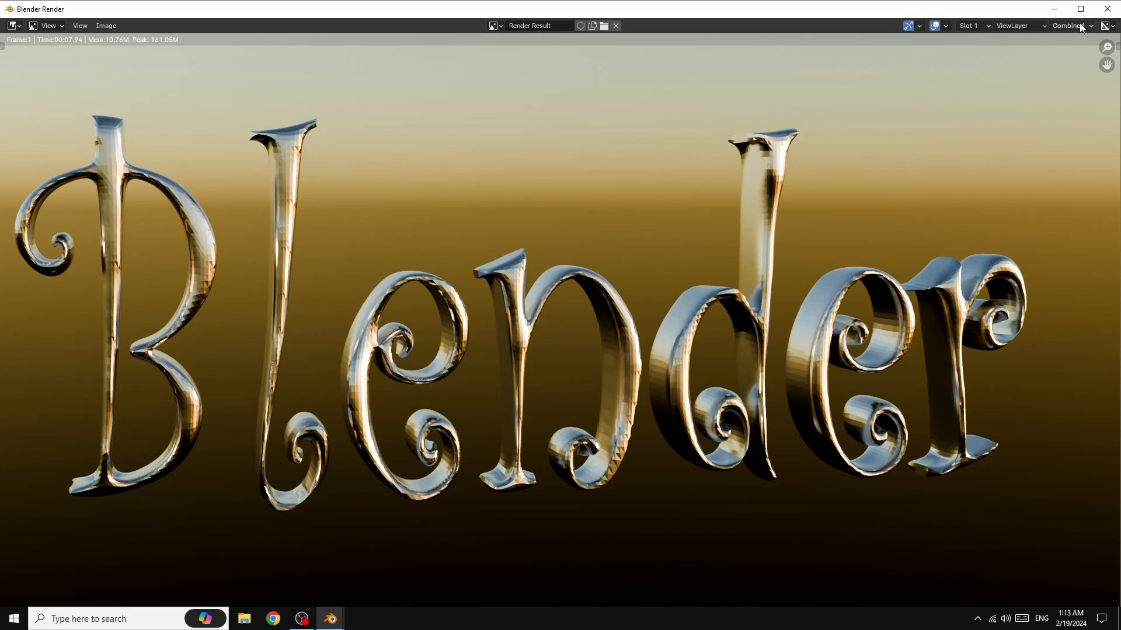
{"action": "left_click", "coordinate": [1107, 9]}
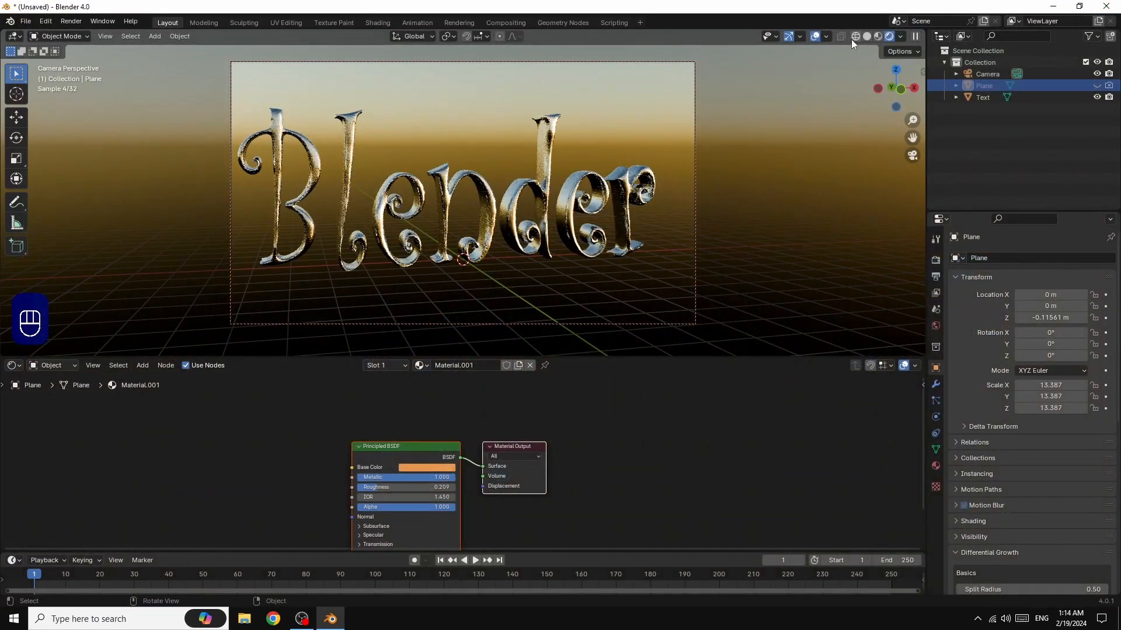
Switch the viewport to solid shading and add a Subdivision Surface modifier to the text.
{"action": "left_click", "coordinate": [866, 37]}
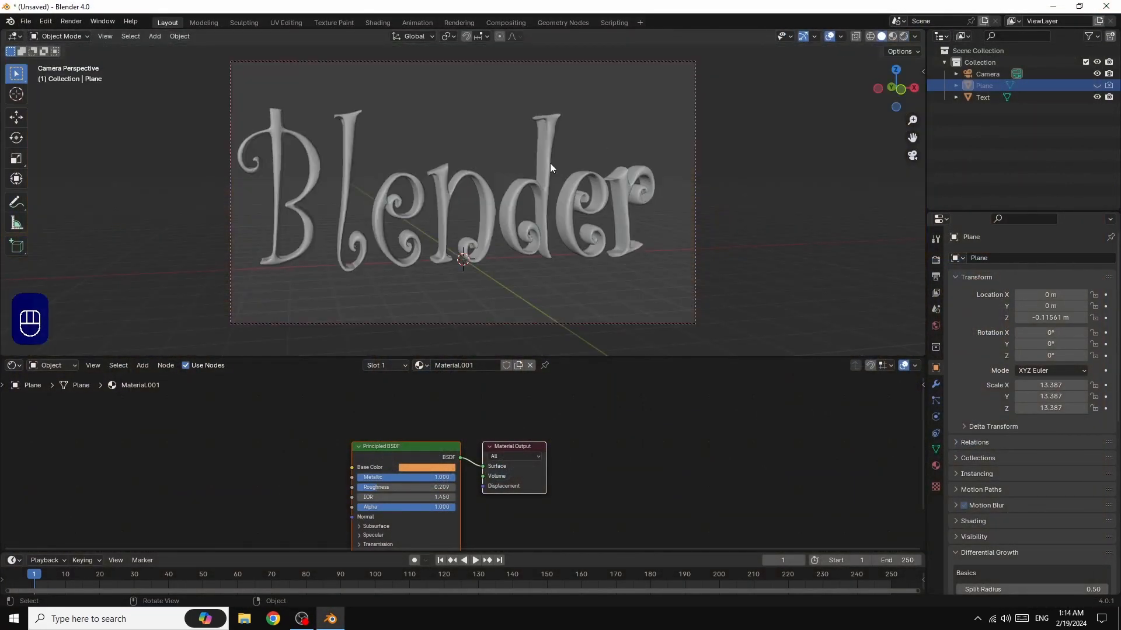
{"action": "left_click", "coordinate": [520, 192]}
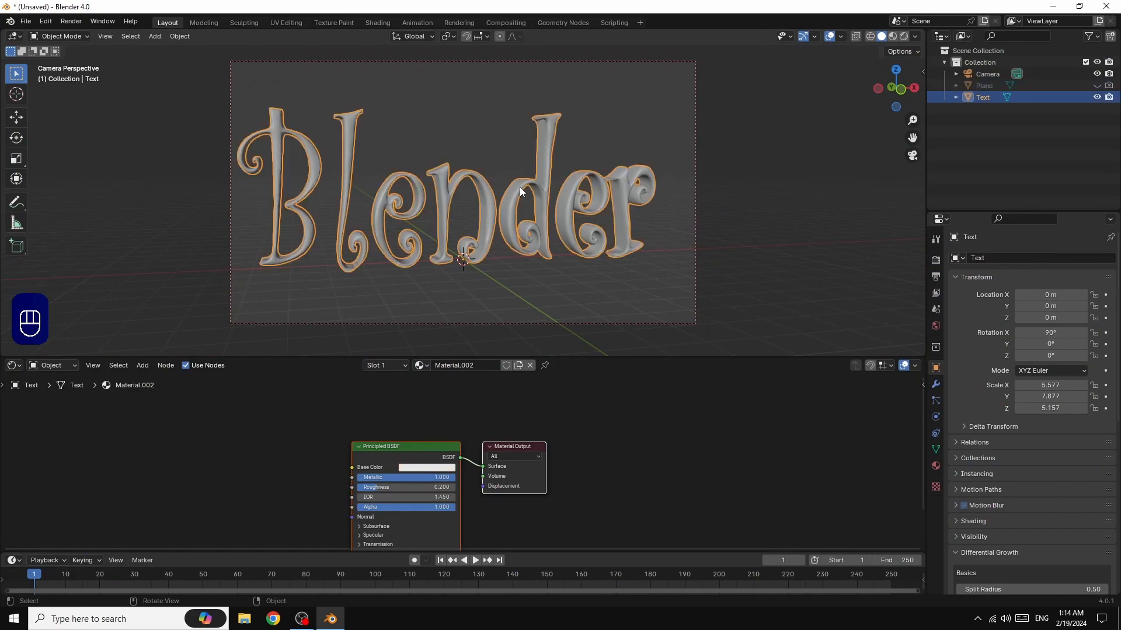
{"action": "left_click", "coordinate": [935, 385]}
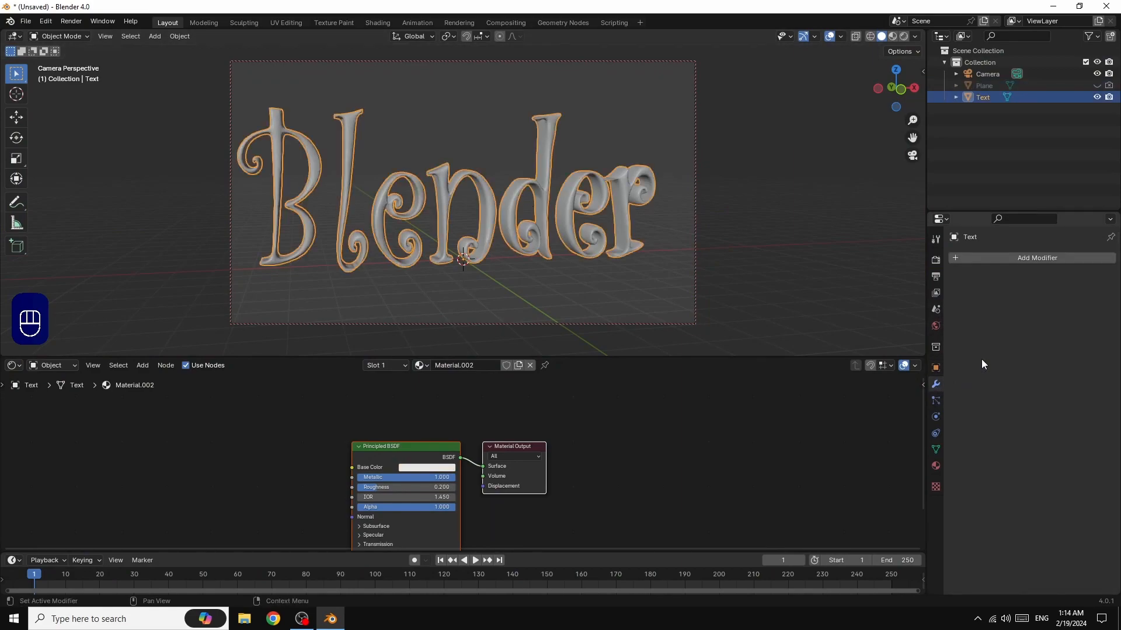
{"action": "left_click", "coordinate": [1056, 260]}
{"action": "mouse_move", "coordinate": [1056, 262]}
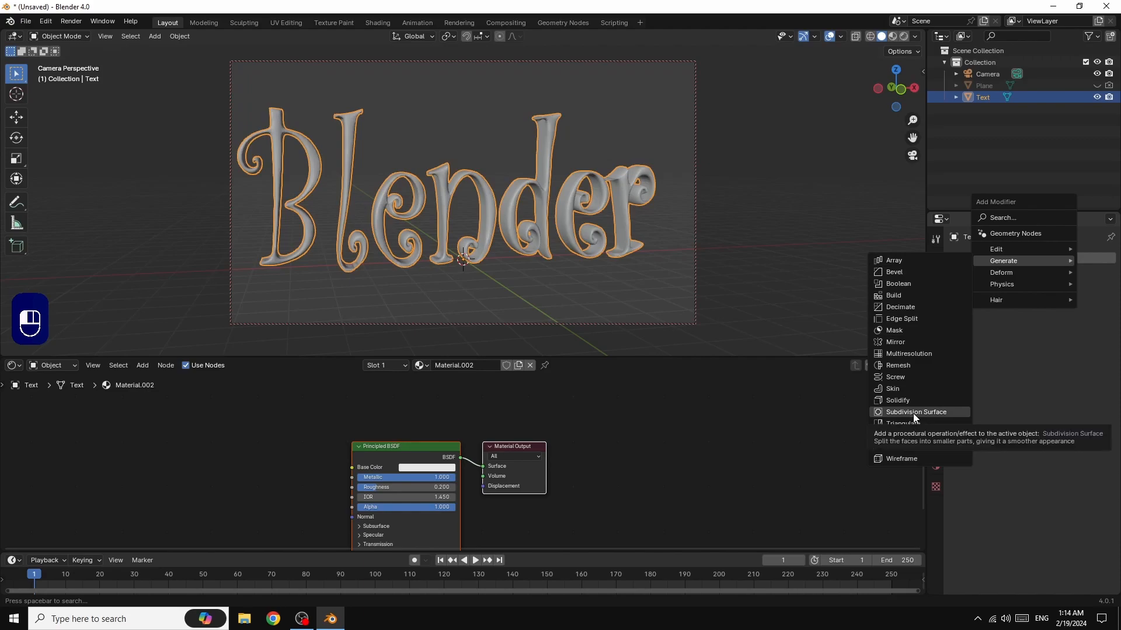
{"action": "left_click", "coordinate": [946, 411]}
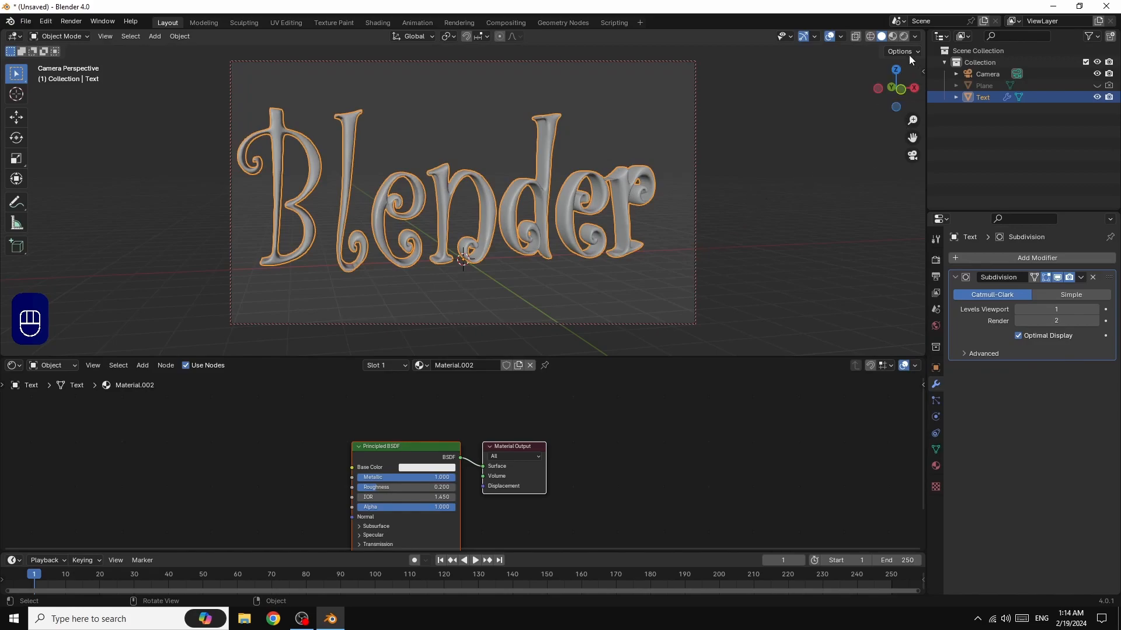
{"action": "scroll", "coordinate": [804, 208], "scroll_direction": "up", "scroll_amount": 4}
{"action": "scroll", "coordinate": [805, 213], "scroll_direction": "up", "scroll_amount": 2}
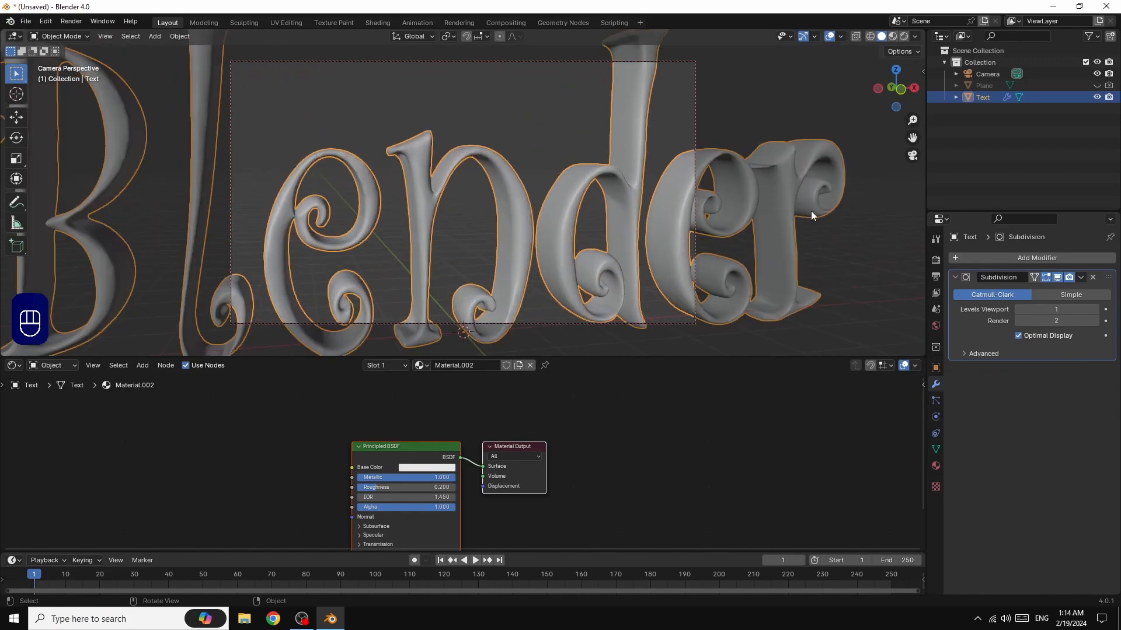
{"action": "scroll", "coordinate": [810, 212], "scroll_direction": "down", "scroll_amount": 5}
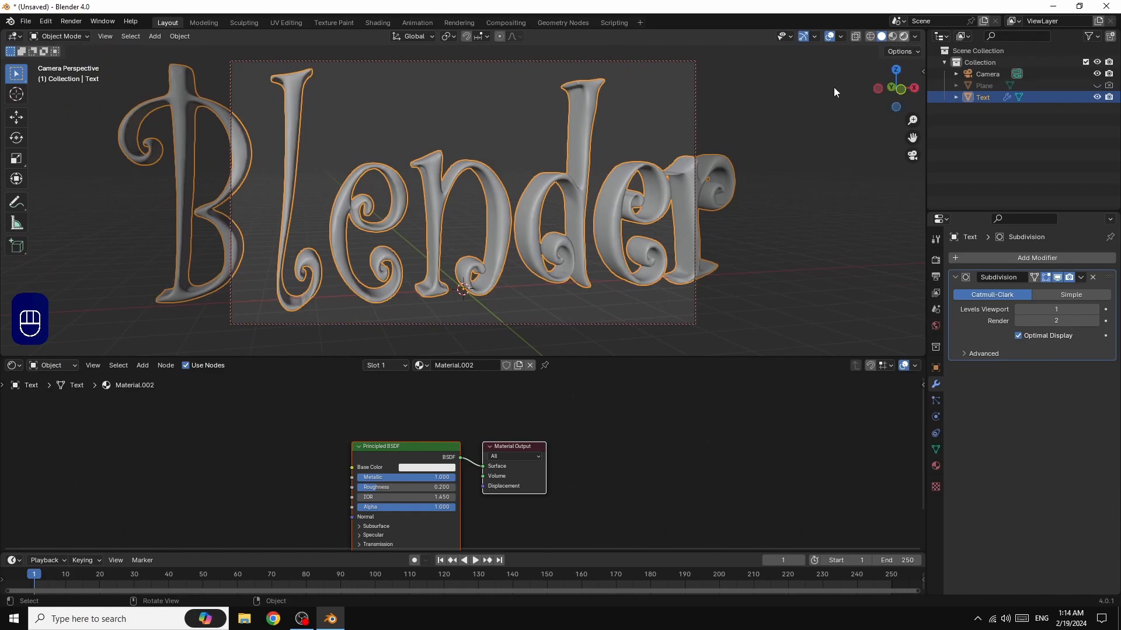
Return to rendered viewport shading, apply the text's Subdivision modifier and shade the text smooth.
{"action": "left_click", "coordinate": [903, 36]}
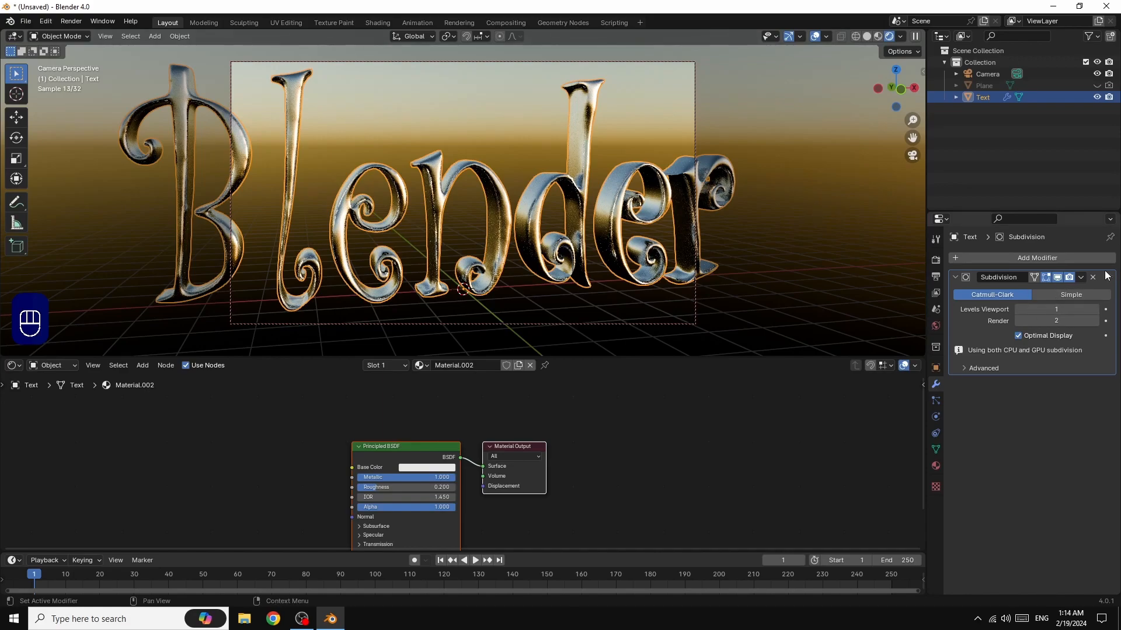
{"action": "left_click", "coordinate": [1080, 278]}
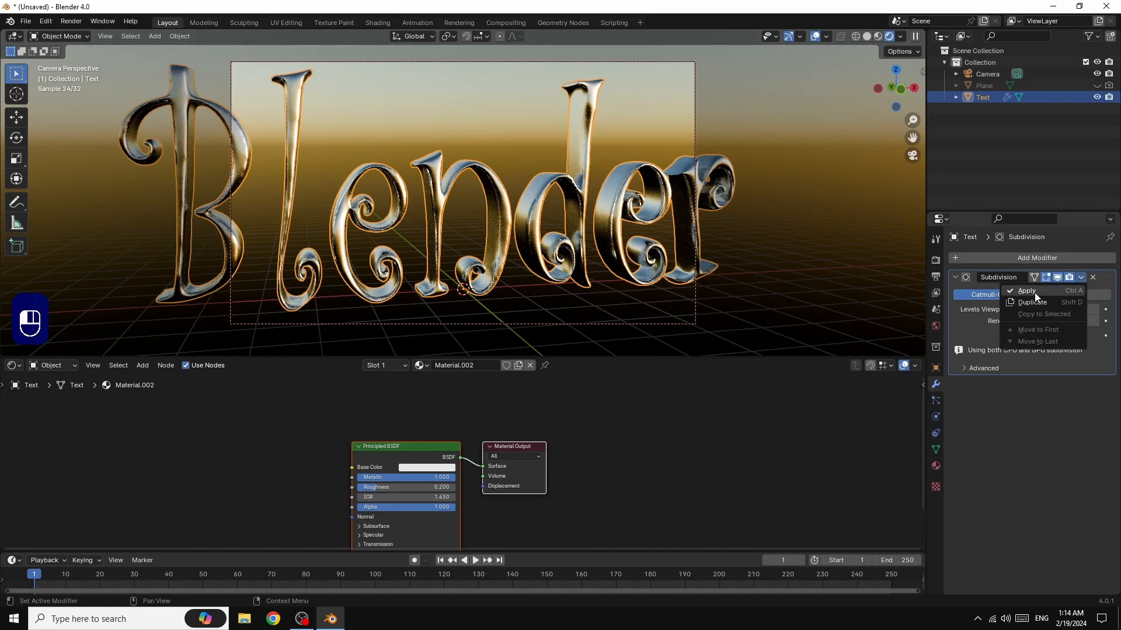
{"action": "left_click", "coordinate": [1034, 291]}
{"action": "right_click", "coordinate": [434, 180]}
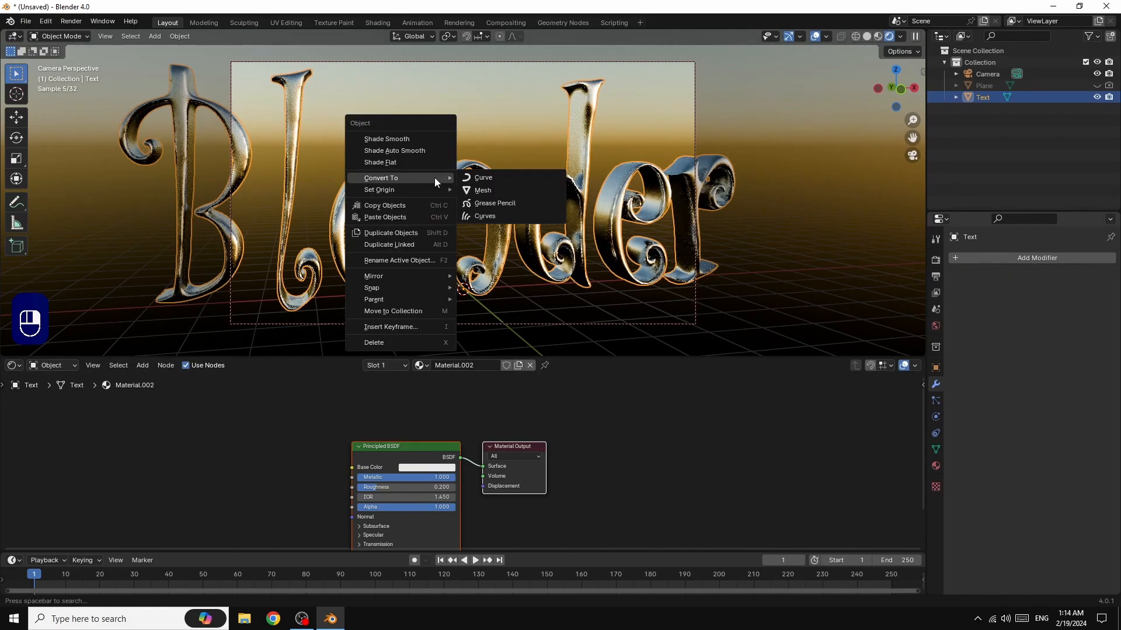
{"action": "left_click", "coordinate": [407, 139]}
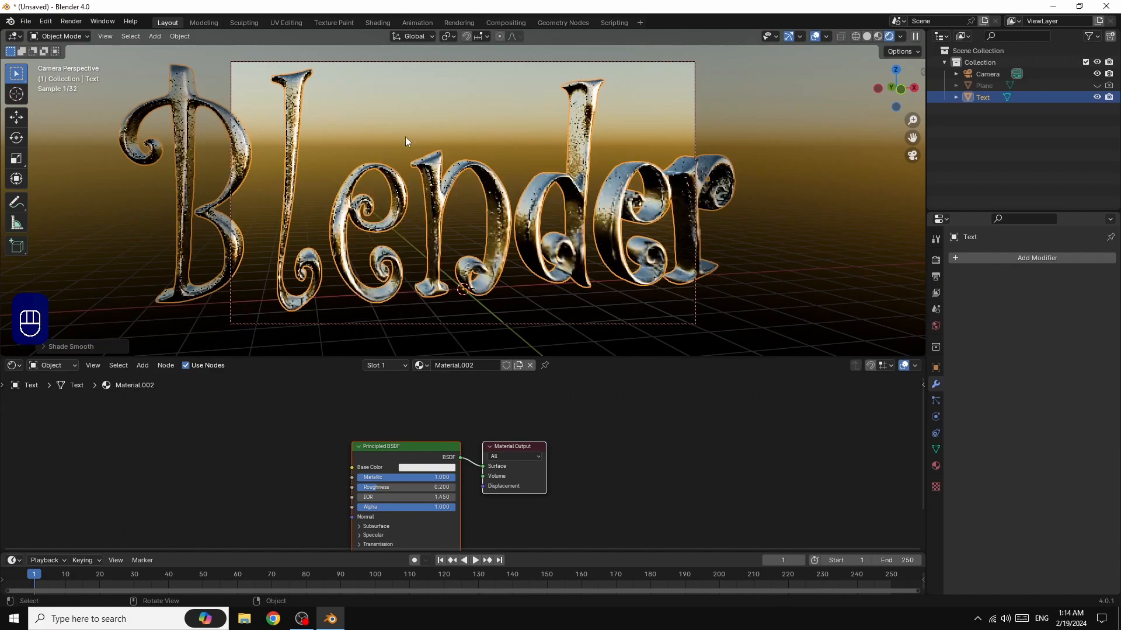
{"action": "scroll", "coordinate": [856, 137], "scroll_direction": "down", "scroll_amount": 2}
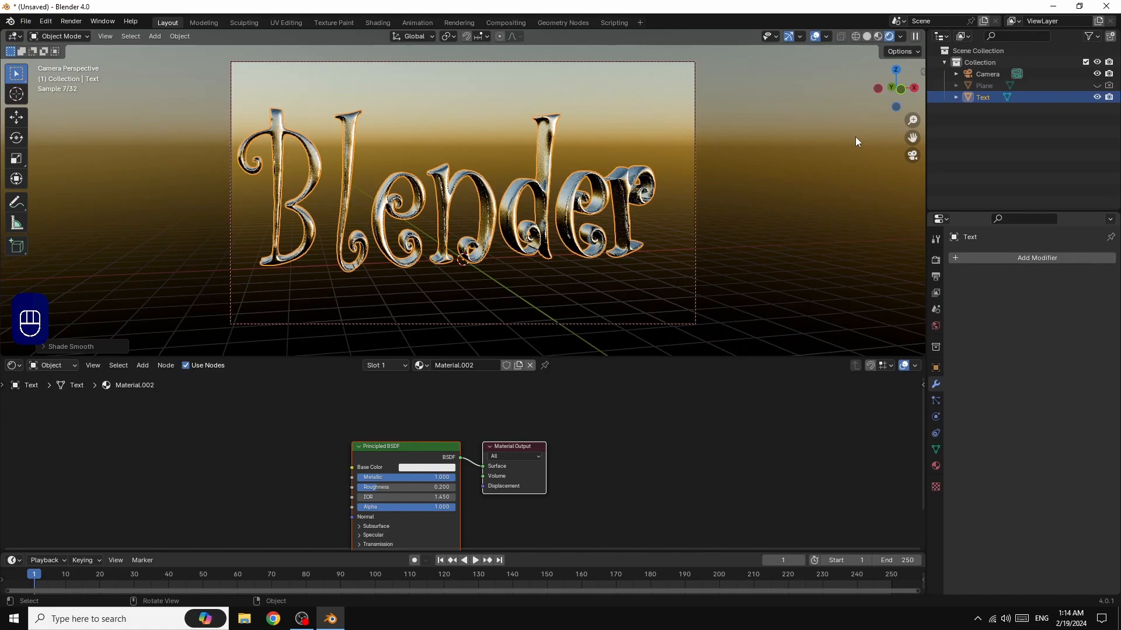
Lower the camera angle slightly, render the image, view the whole result and close the render window.
{"action": "mouse_move", "coordinate": [915, 90]}
{"action": "left_mouse_down"}
{"action": "mouse_move", "coordinate": [915, 64]}
{"action": "mouse_move", "coordinate": [909, 76]}
{"action": "left_mouse_up"}
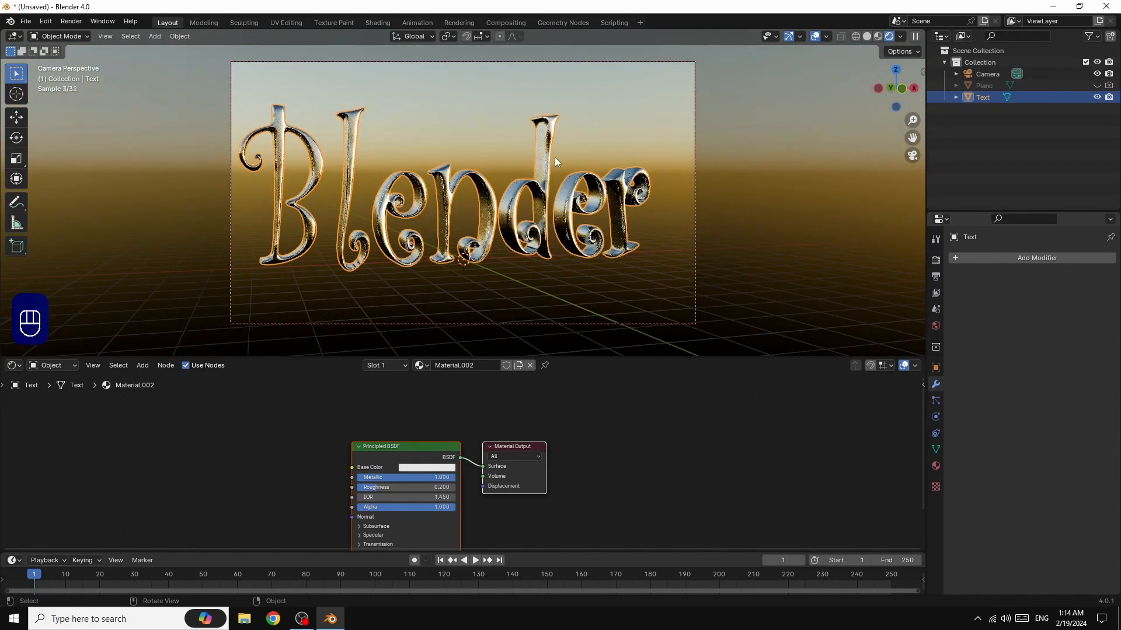
{"action": "left_click", "coordinate": [68, 22]}
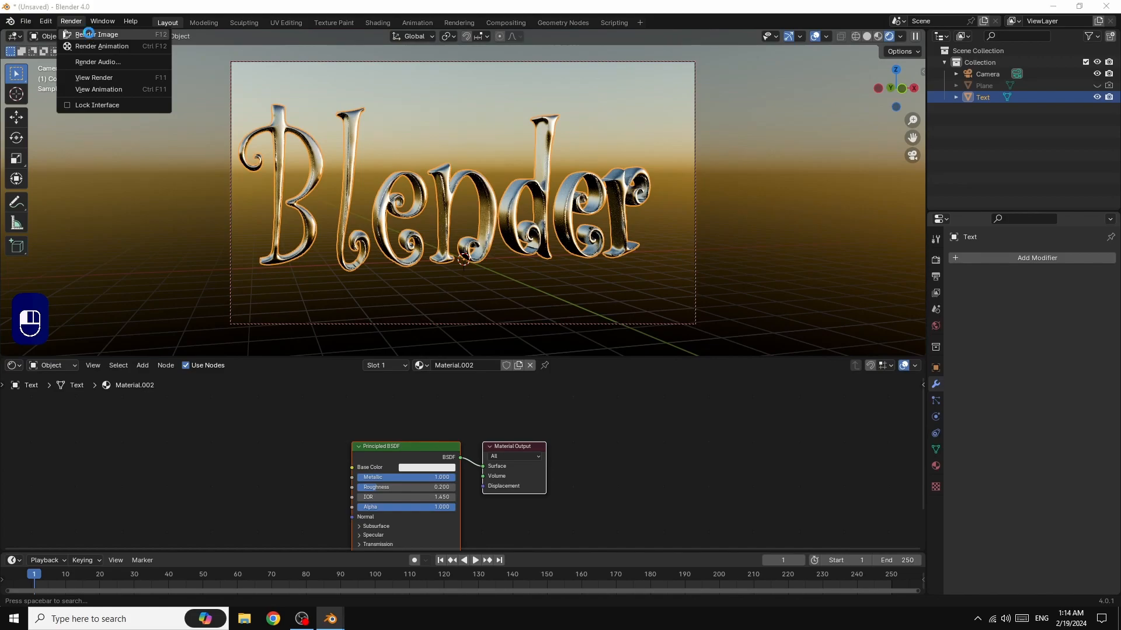
{"action": "left_click", "coordinate": [90, 35]}
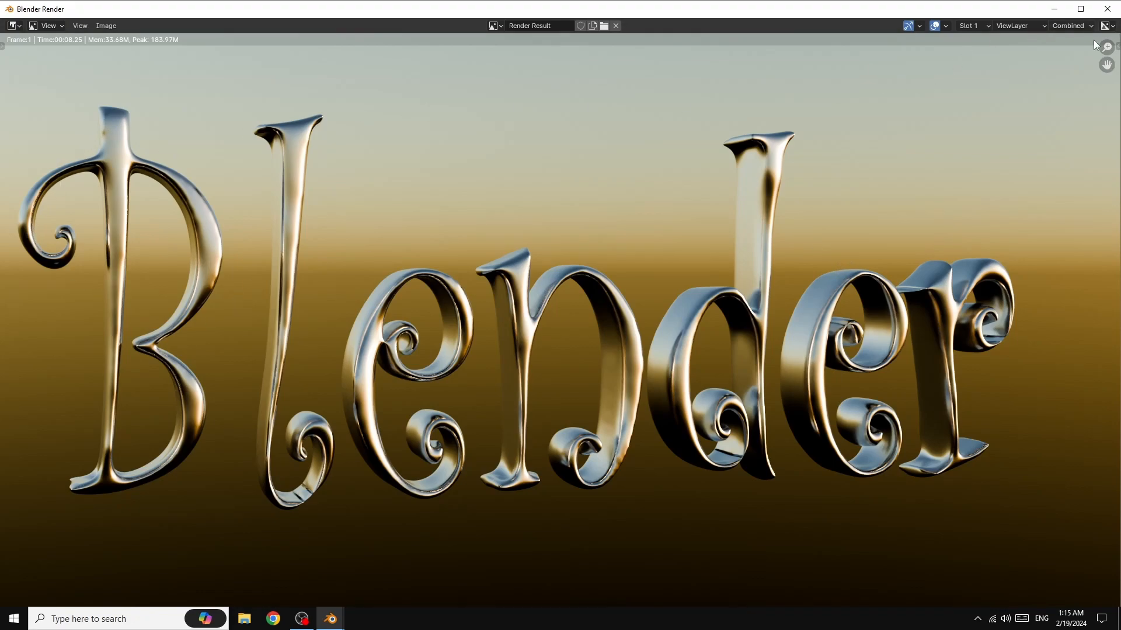
{"action": "scroll", "coordinate": [1034, 132], "scroll_direction": "down", "scroll_amount": 3}
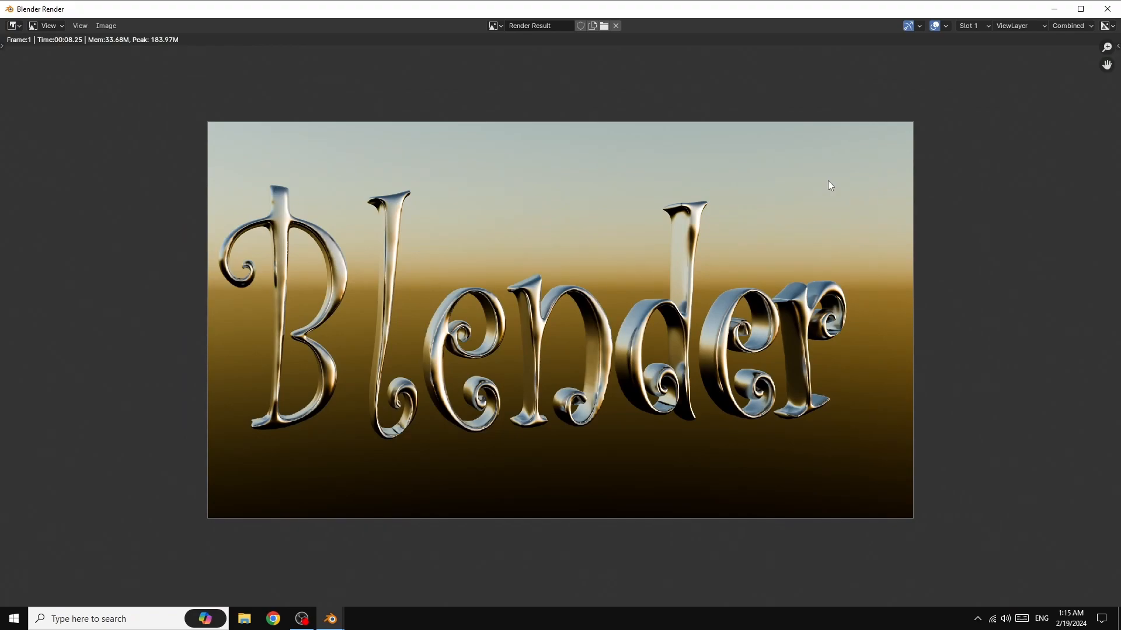
{"action": "left_click", "coordinate": [1107, 9]}
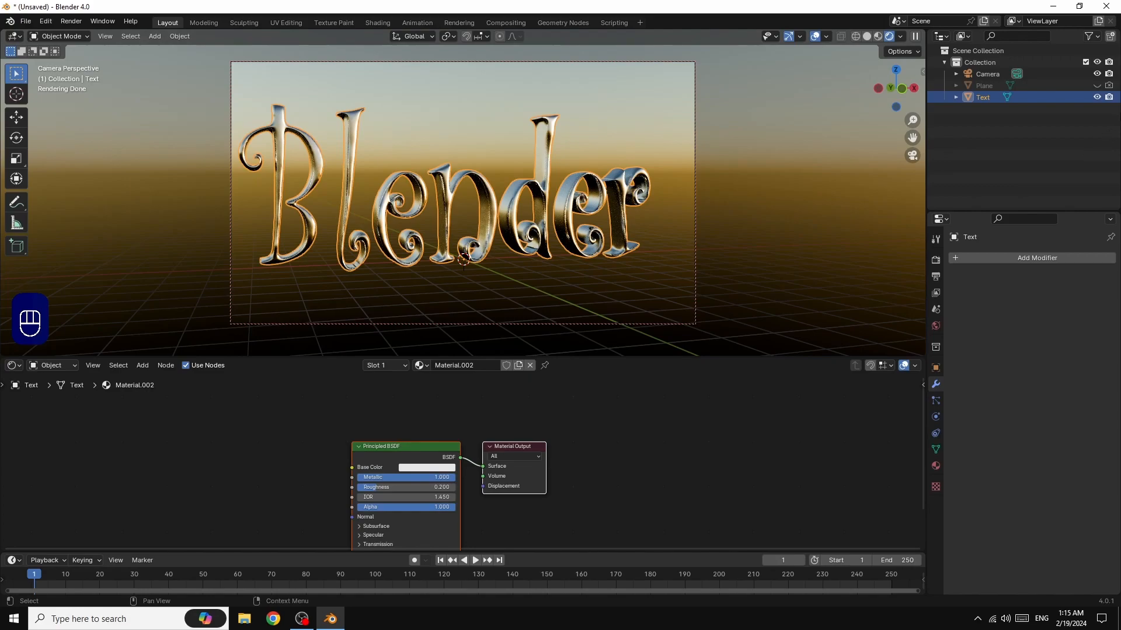
Make the ground plane visible again in the viewport and in renders.
{"action": "left_click", "coordinate": [1097, 85]}
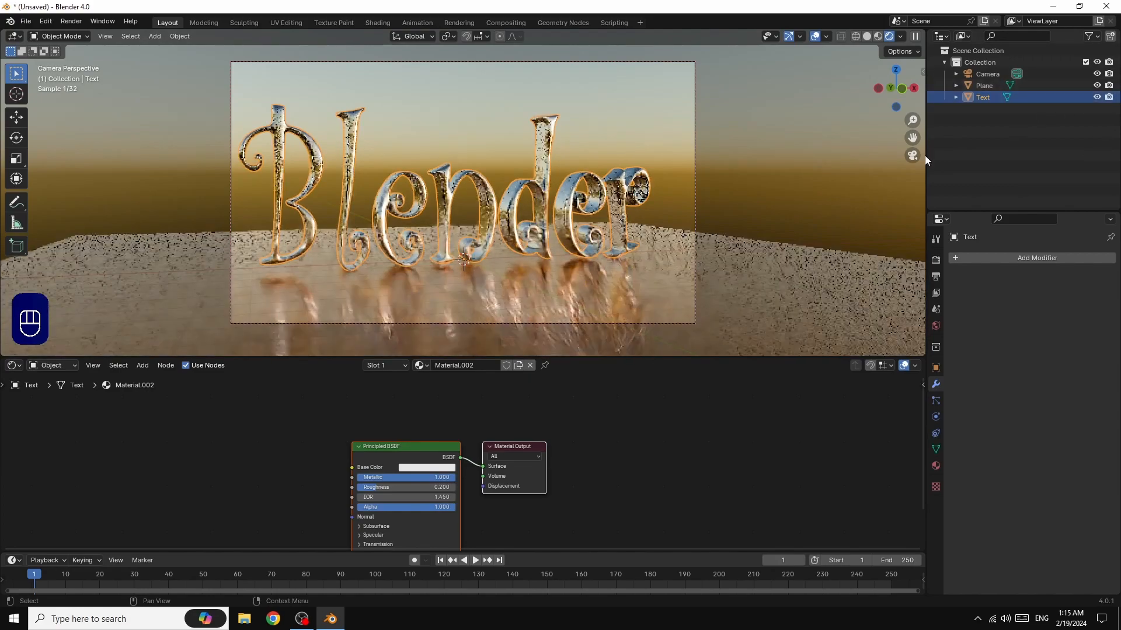